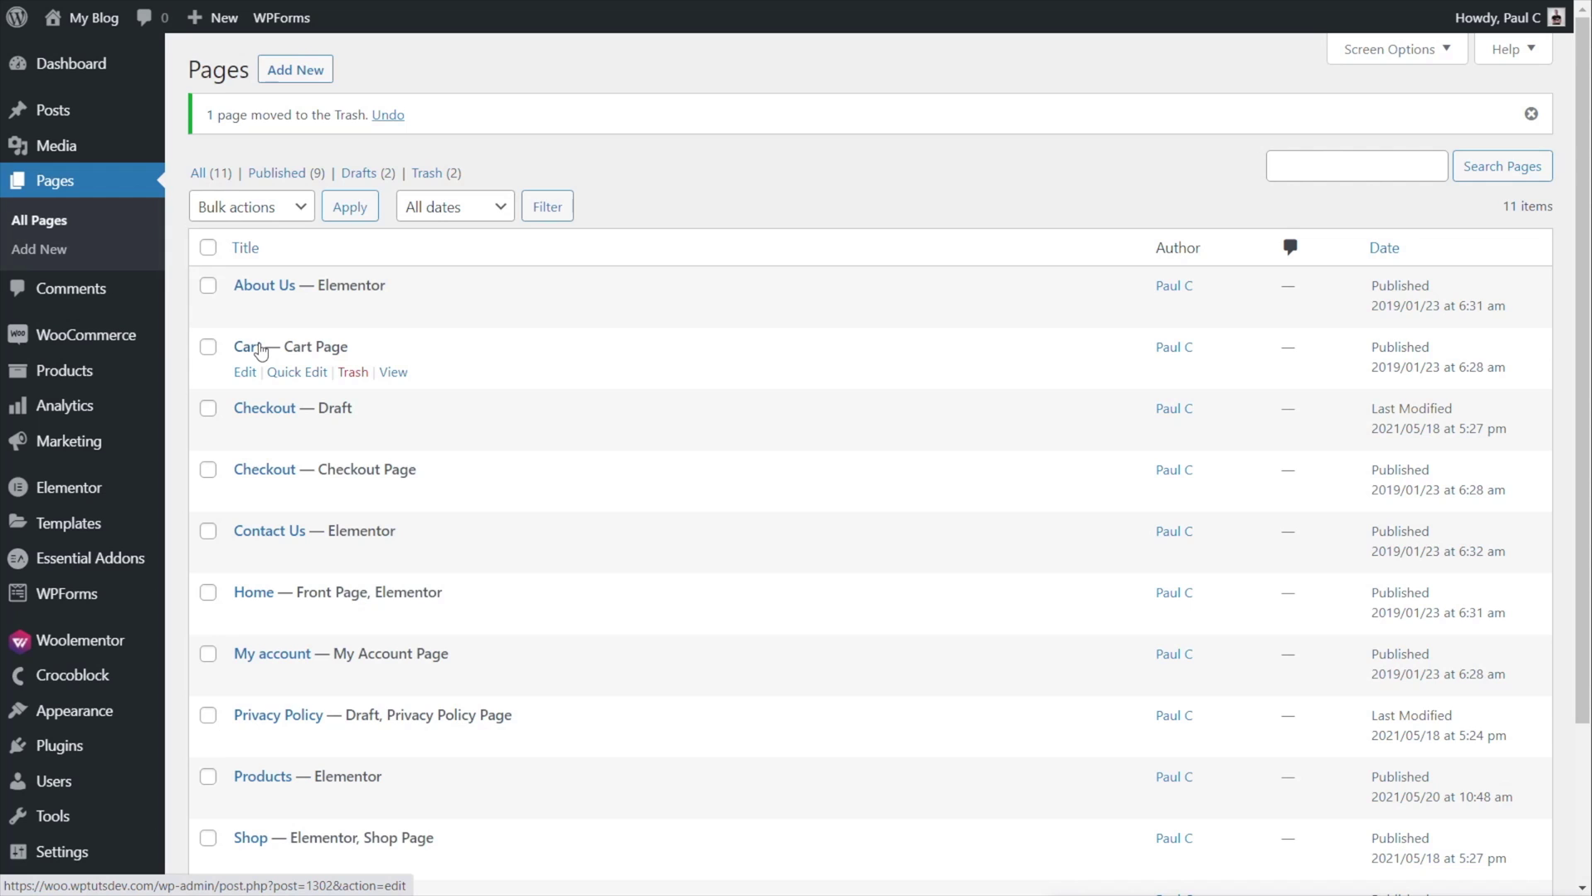
- Open the WordPress Cart page, which holds the cart shortcode, and launch Edit with Elementor
{"action": "left_click", "coordinate": [262, 348]}
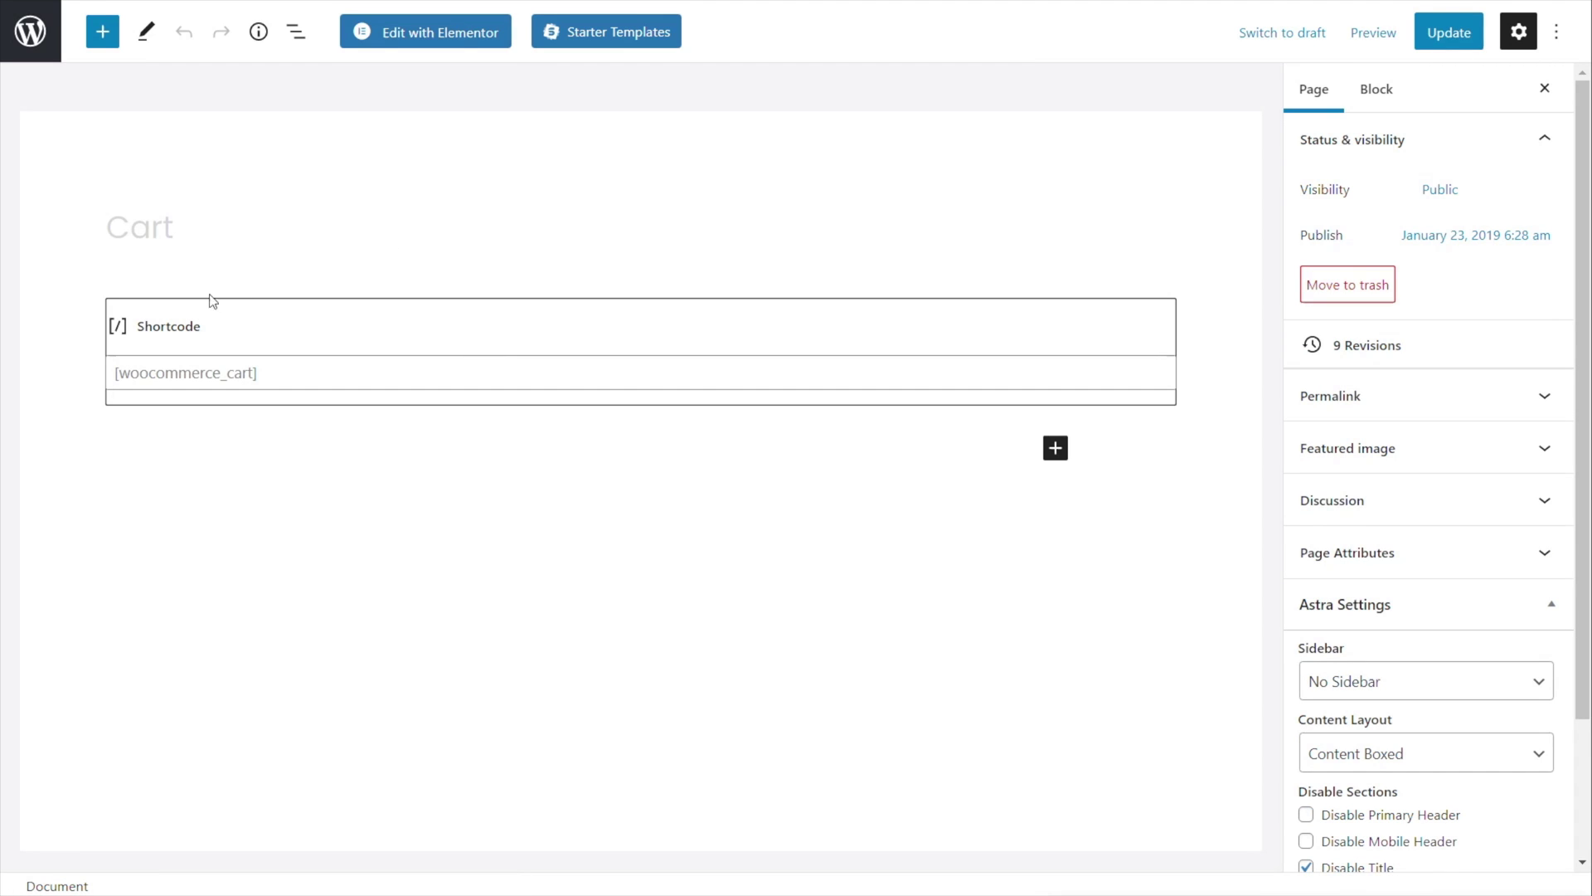
{"action": "left_click", "coordinate": [454, 41]}
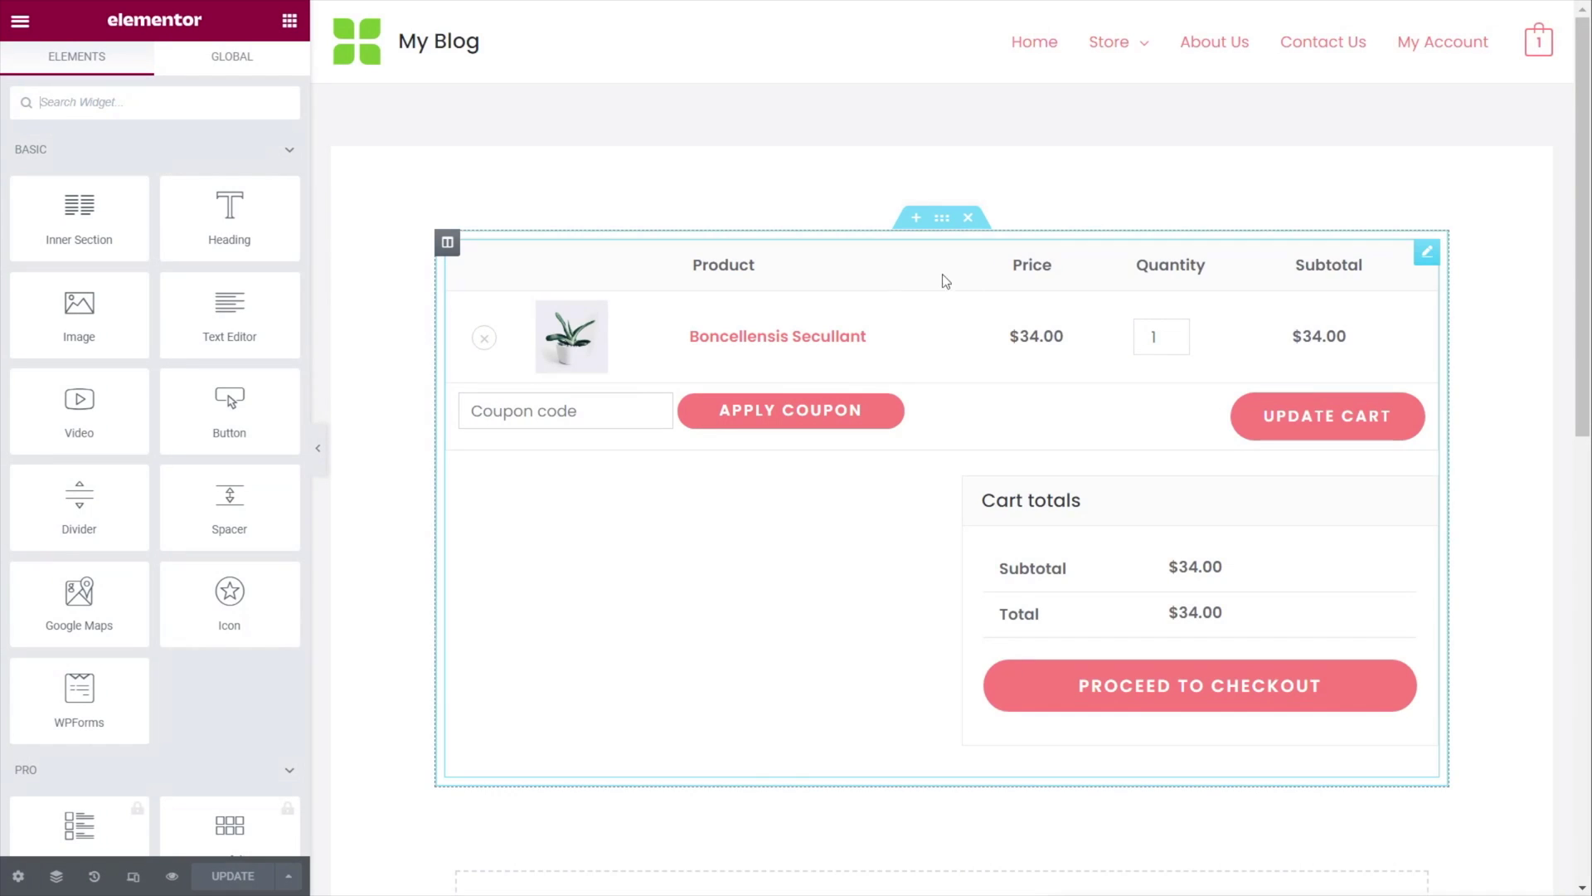
- Delete the existing cart widget and scroll the Elements panel to the Woolementor - Cart widgets
{"action": "right_click", "coordinate": [1420, 250]}
{"action": "left_click", "coordinate": [1433, 543]}
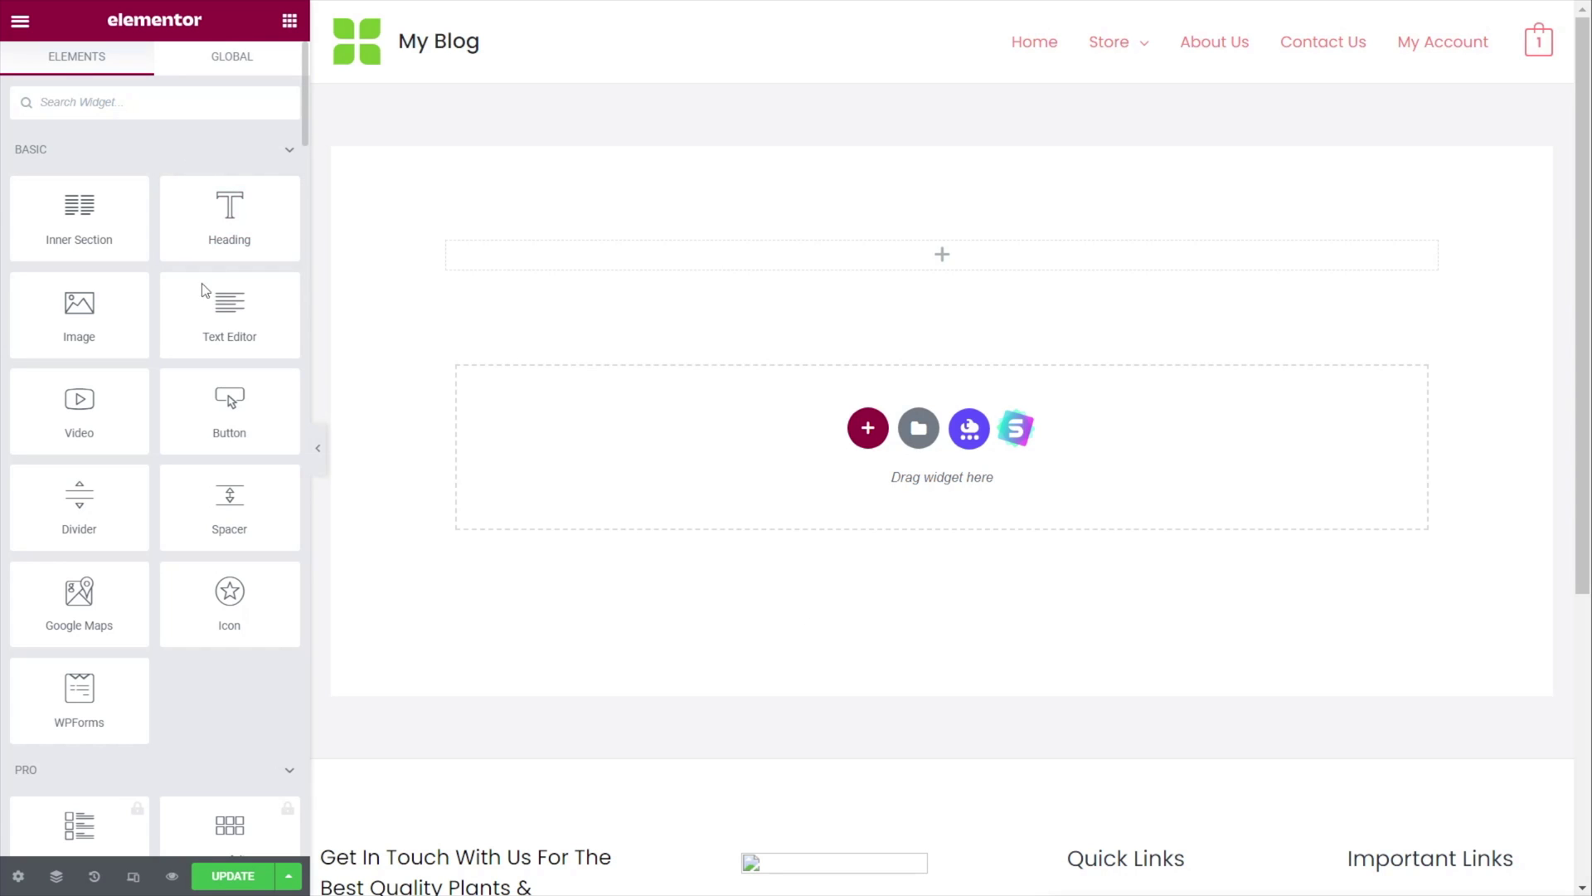
{"action": "scroll", "coordinate": [196, 352], "scroll_direction": "down", "scroll_amount": 20}
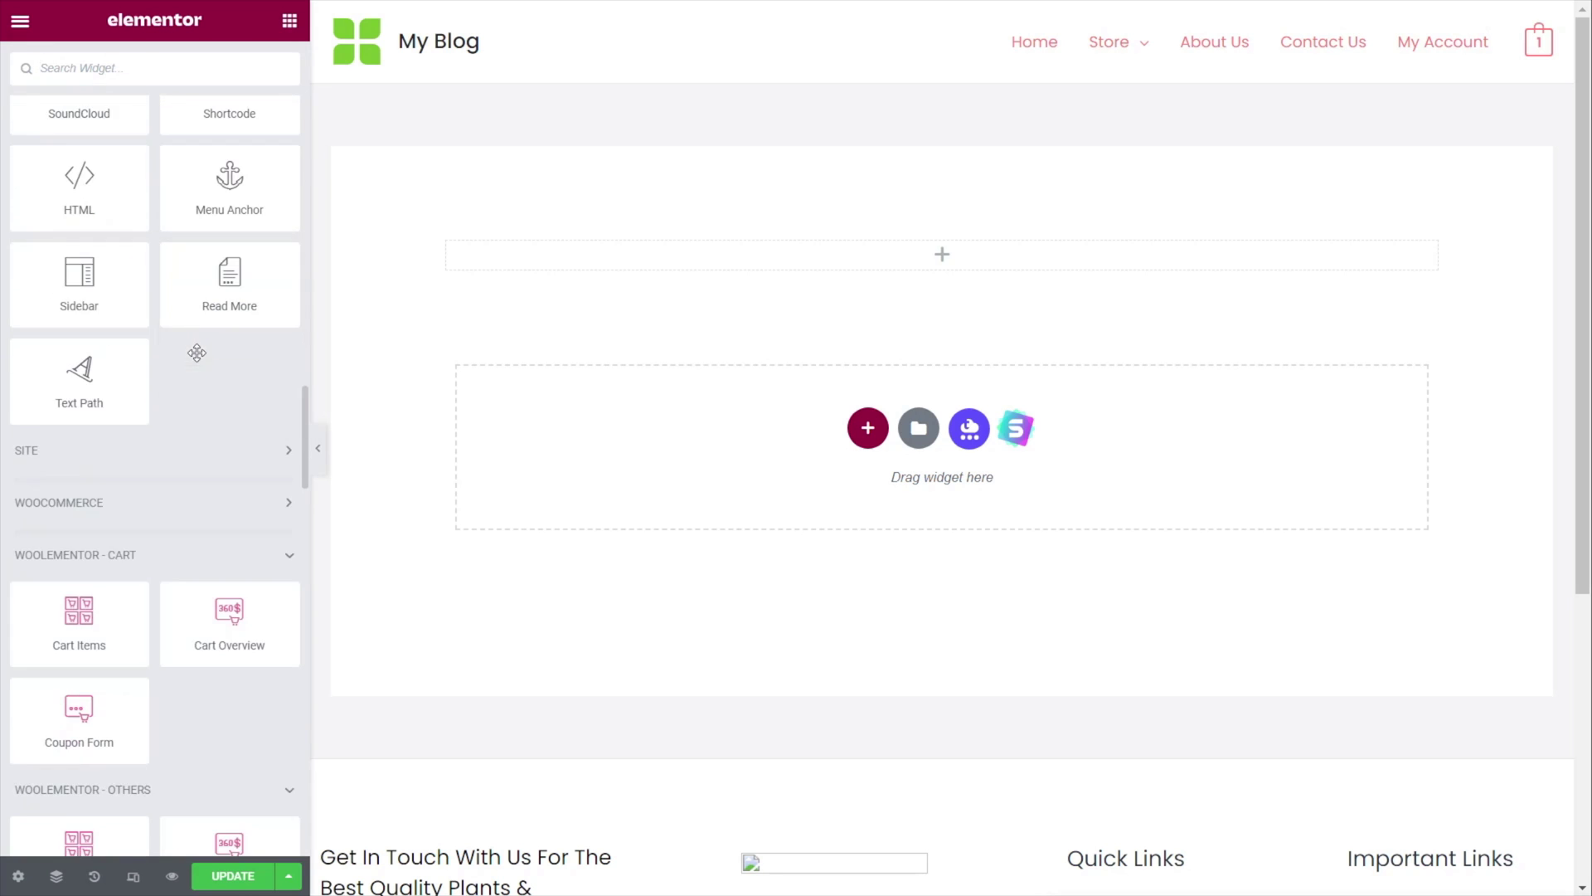
{"action": "scroll", "coordinate": [197, 352], "scroll_direction": "down", "scroll_amount": 5}
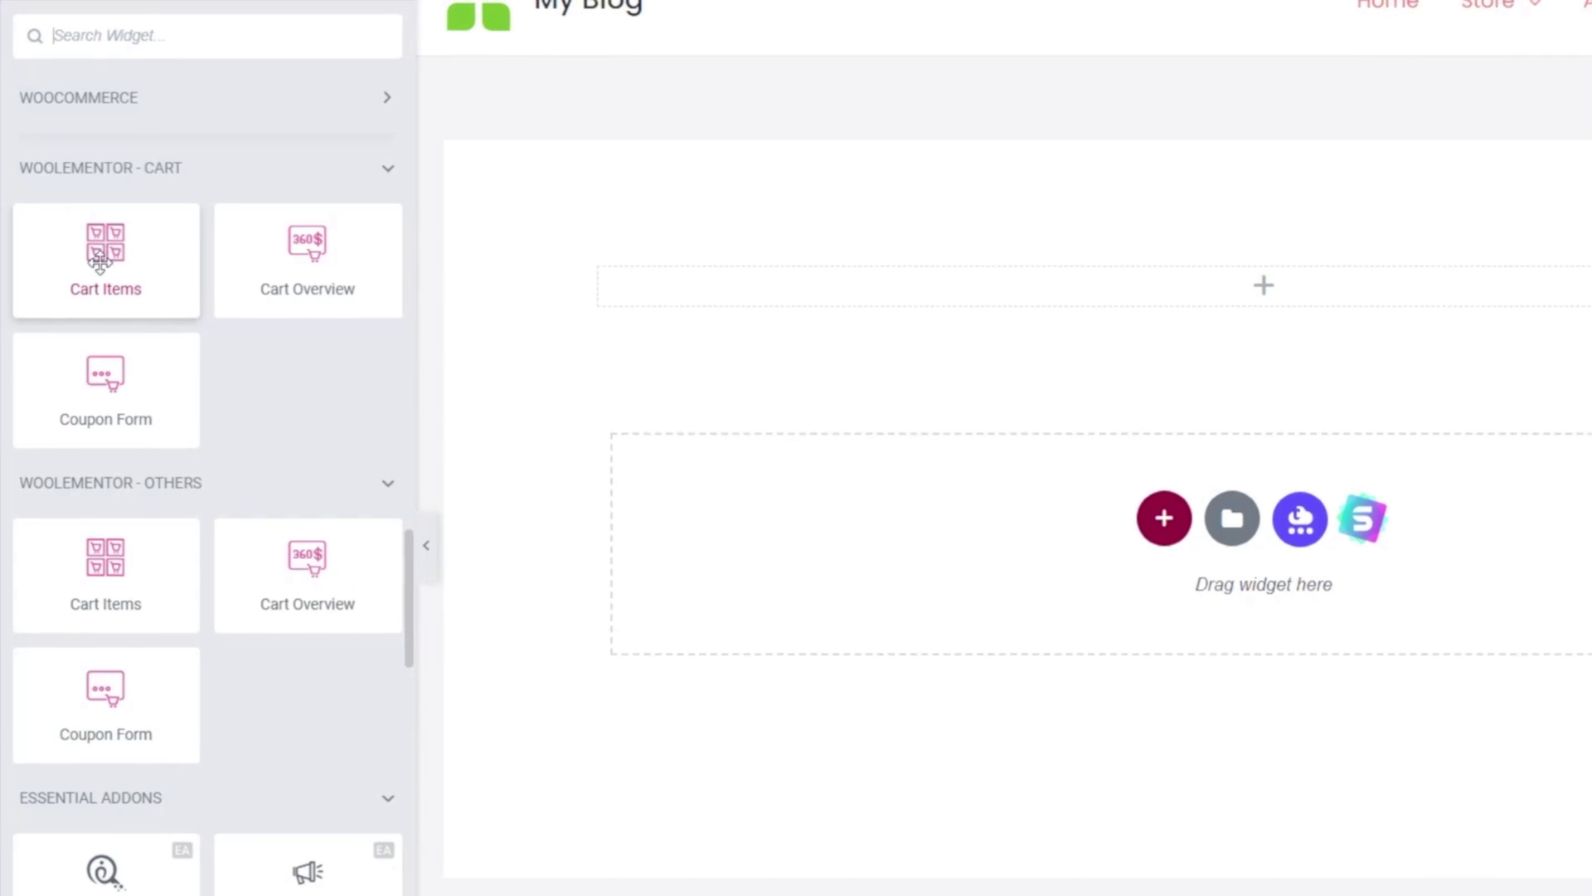
- Drag the Woolementor Cart Items widget into the empty top section of the canvas
{"action": "left_click_drag", "start_coordinate": [140, 276], "coordinate": [775, 300]}
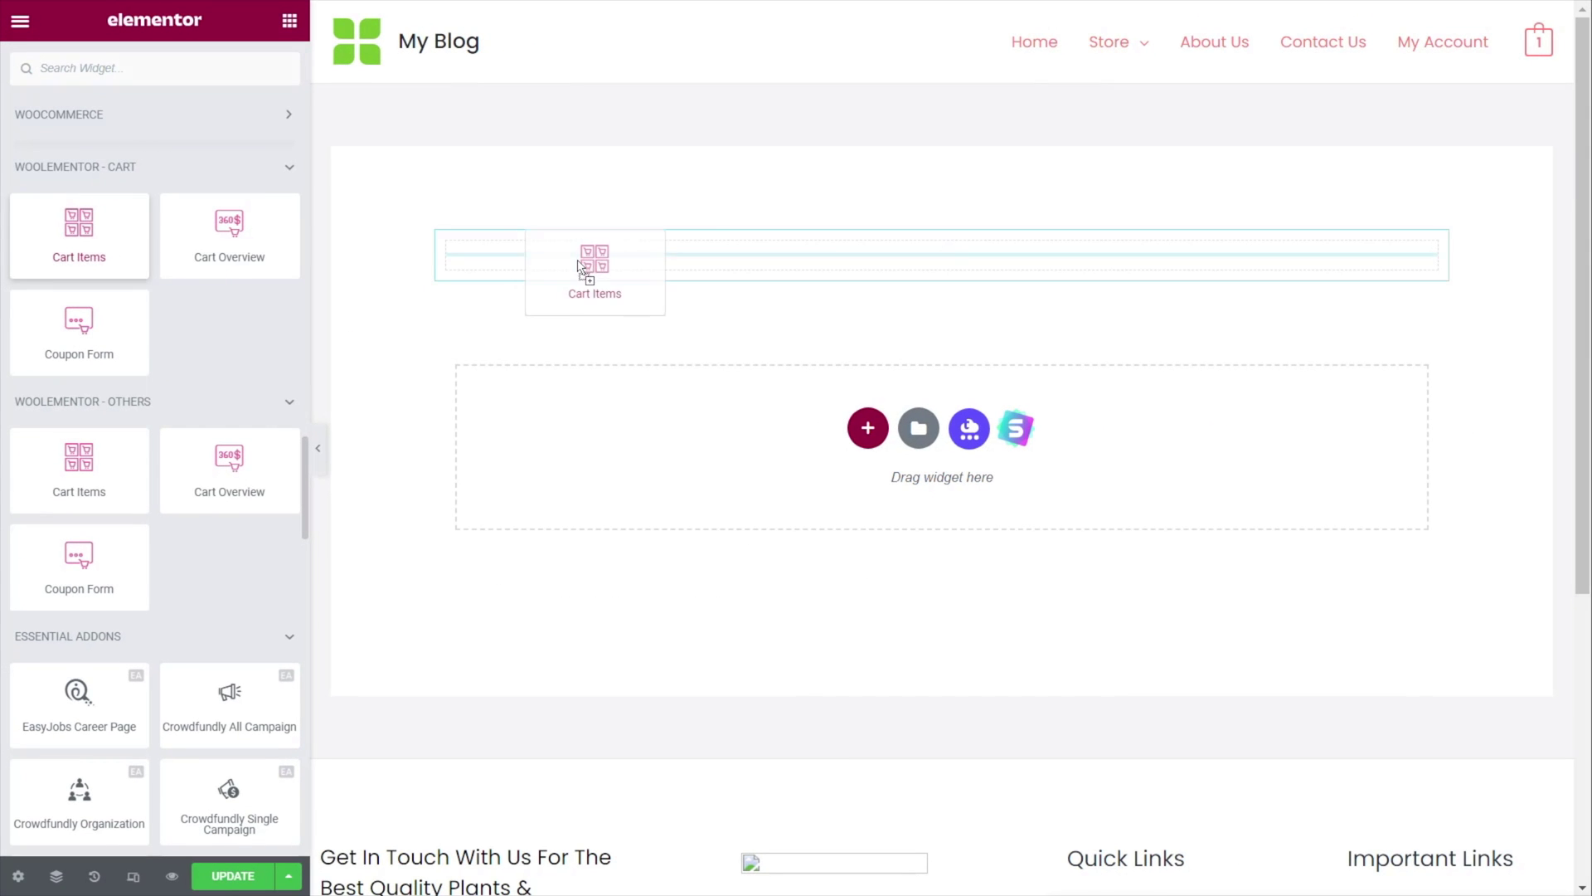
{"action": "left_click_drag", "start_coordinate": [578, 264], "coordinate": [576, 267]}
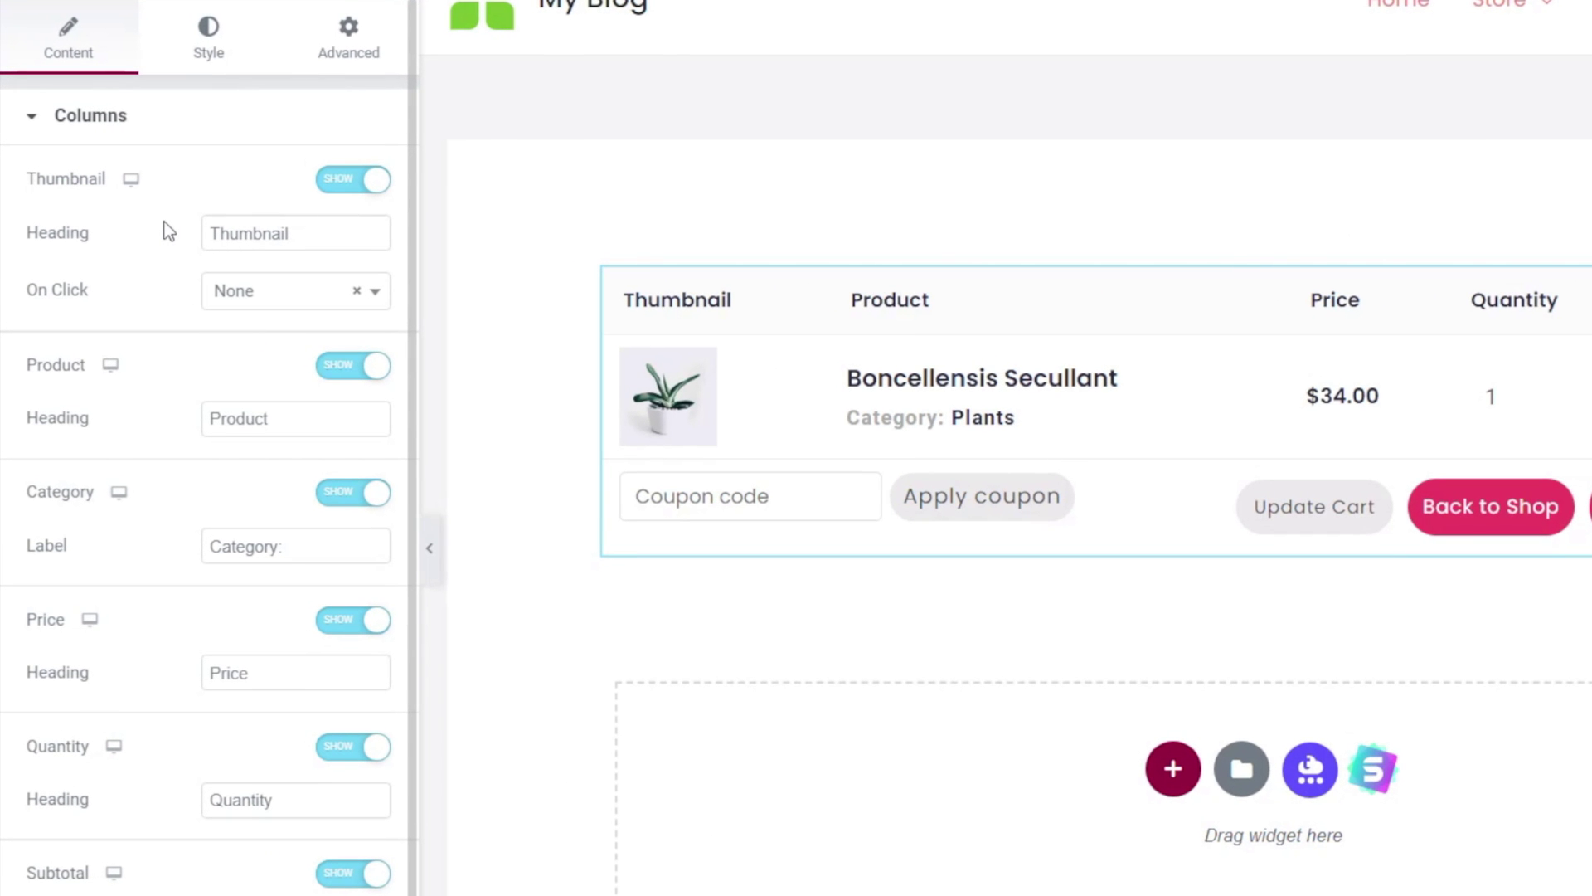
- Rename the Thumbnail heading to 'Image' and set Thumbnail On Click to Product Page
{"action": "left_click", "coordinate": [336, 191]}
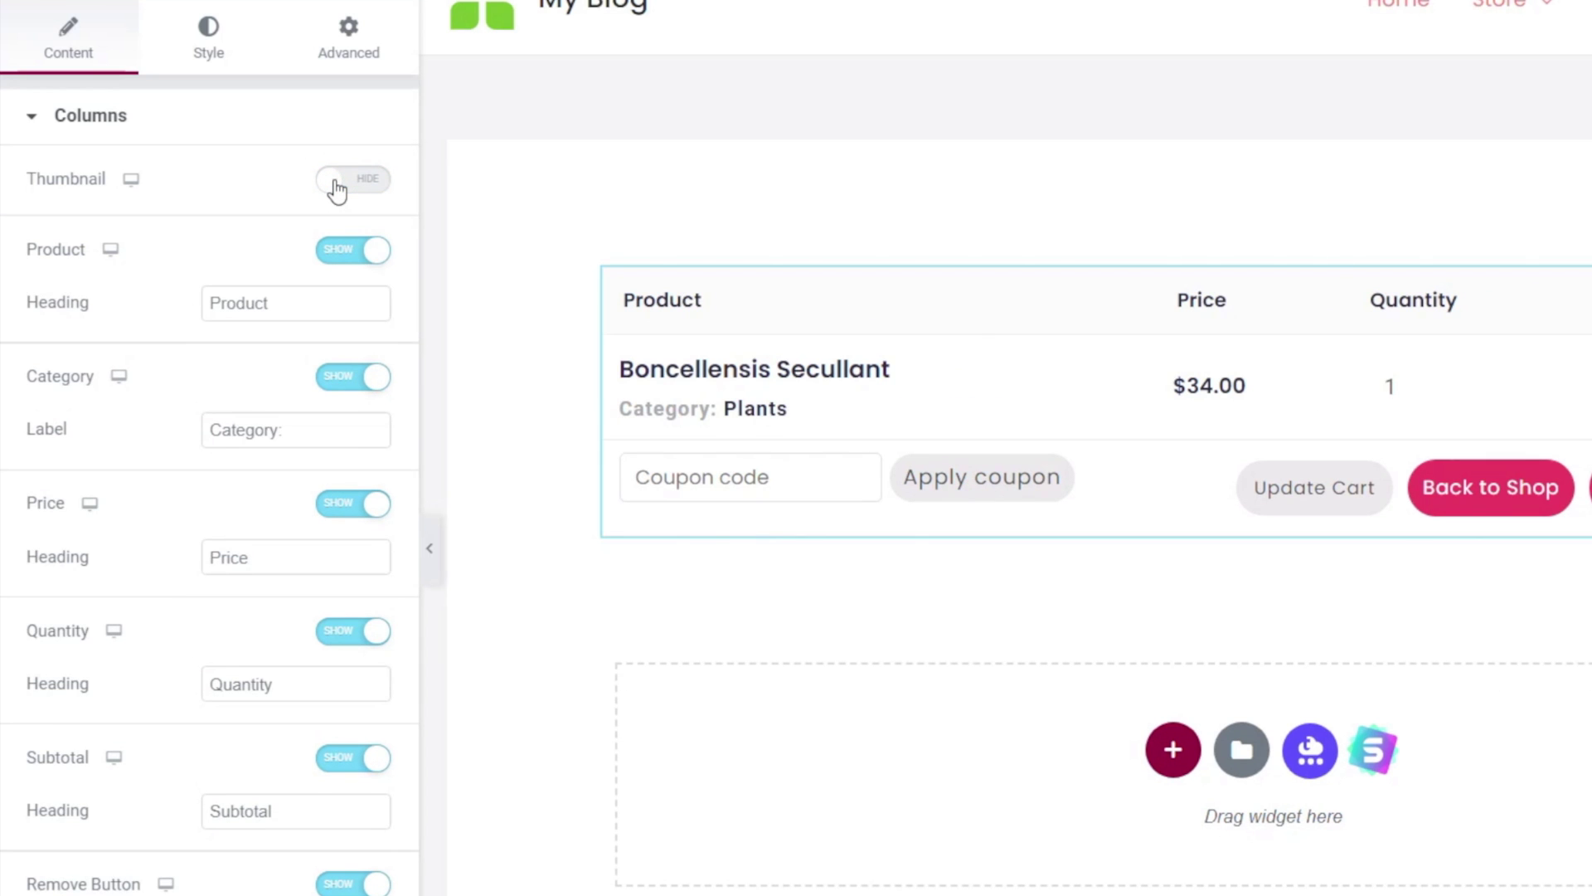
{"action": "left_click", "coordinate": [376, 188]}
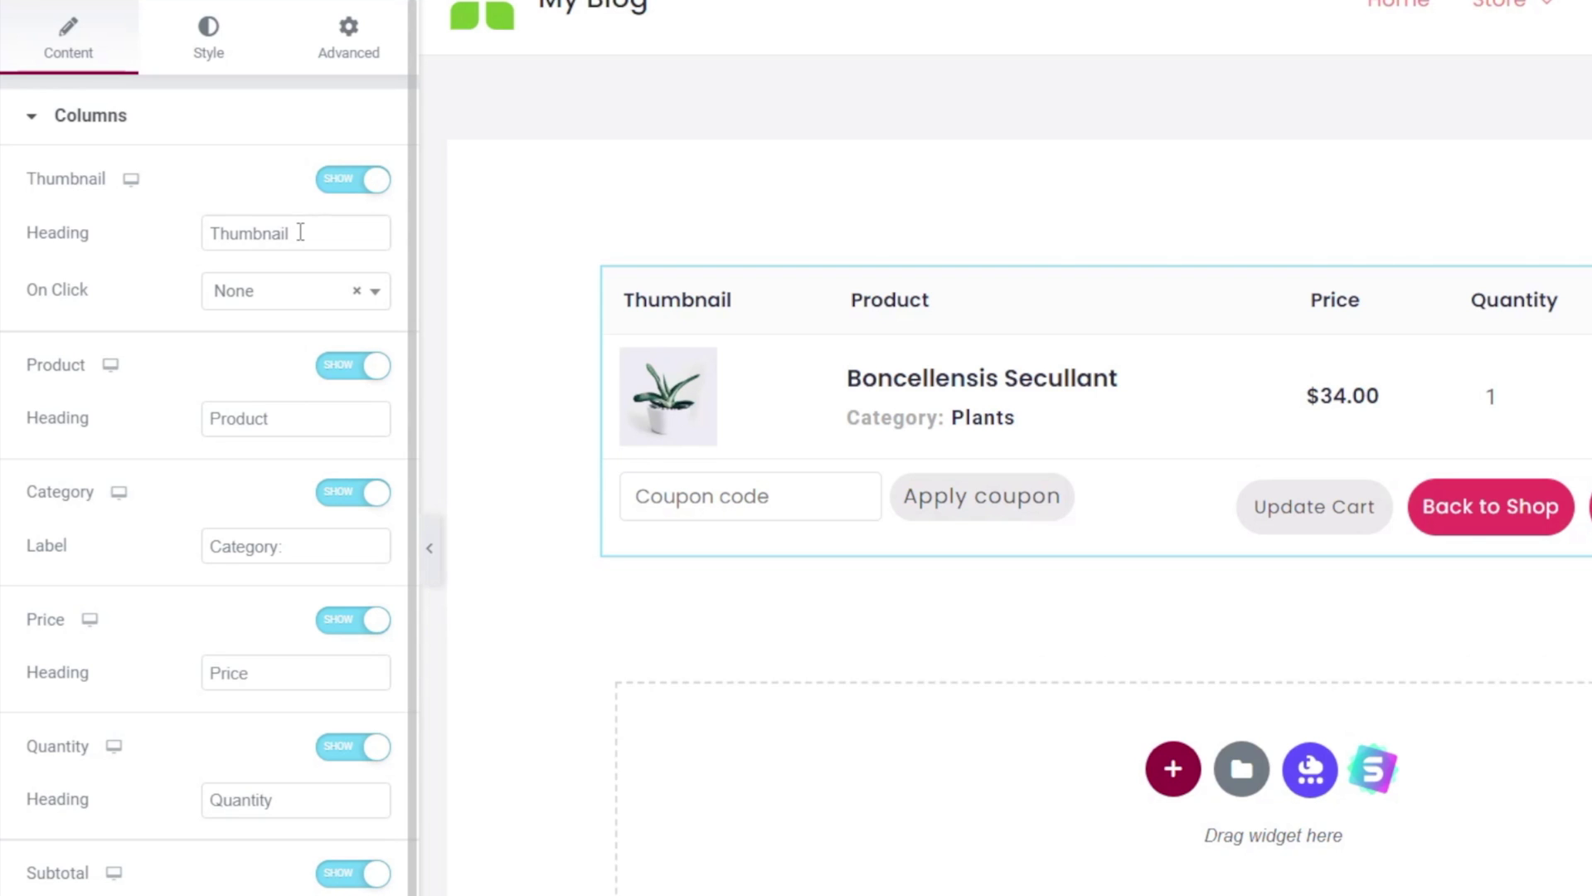
{"action": "left_click_drag", "start_coordinate": [300, 232], "coordinate": [210, 233]}
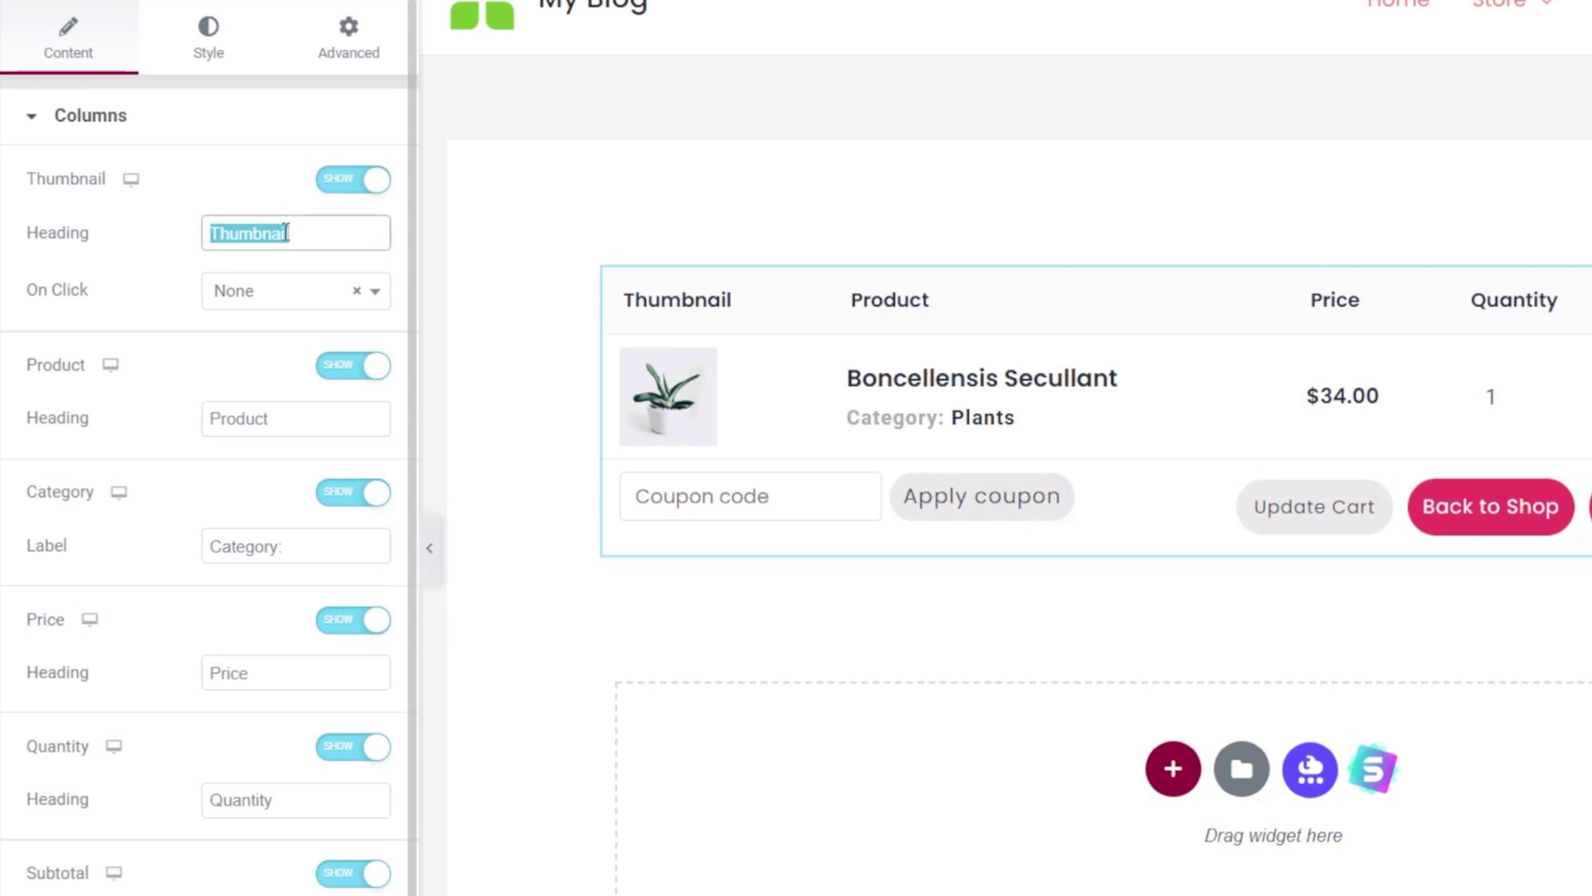
{"action": "type", "text": "Image"}
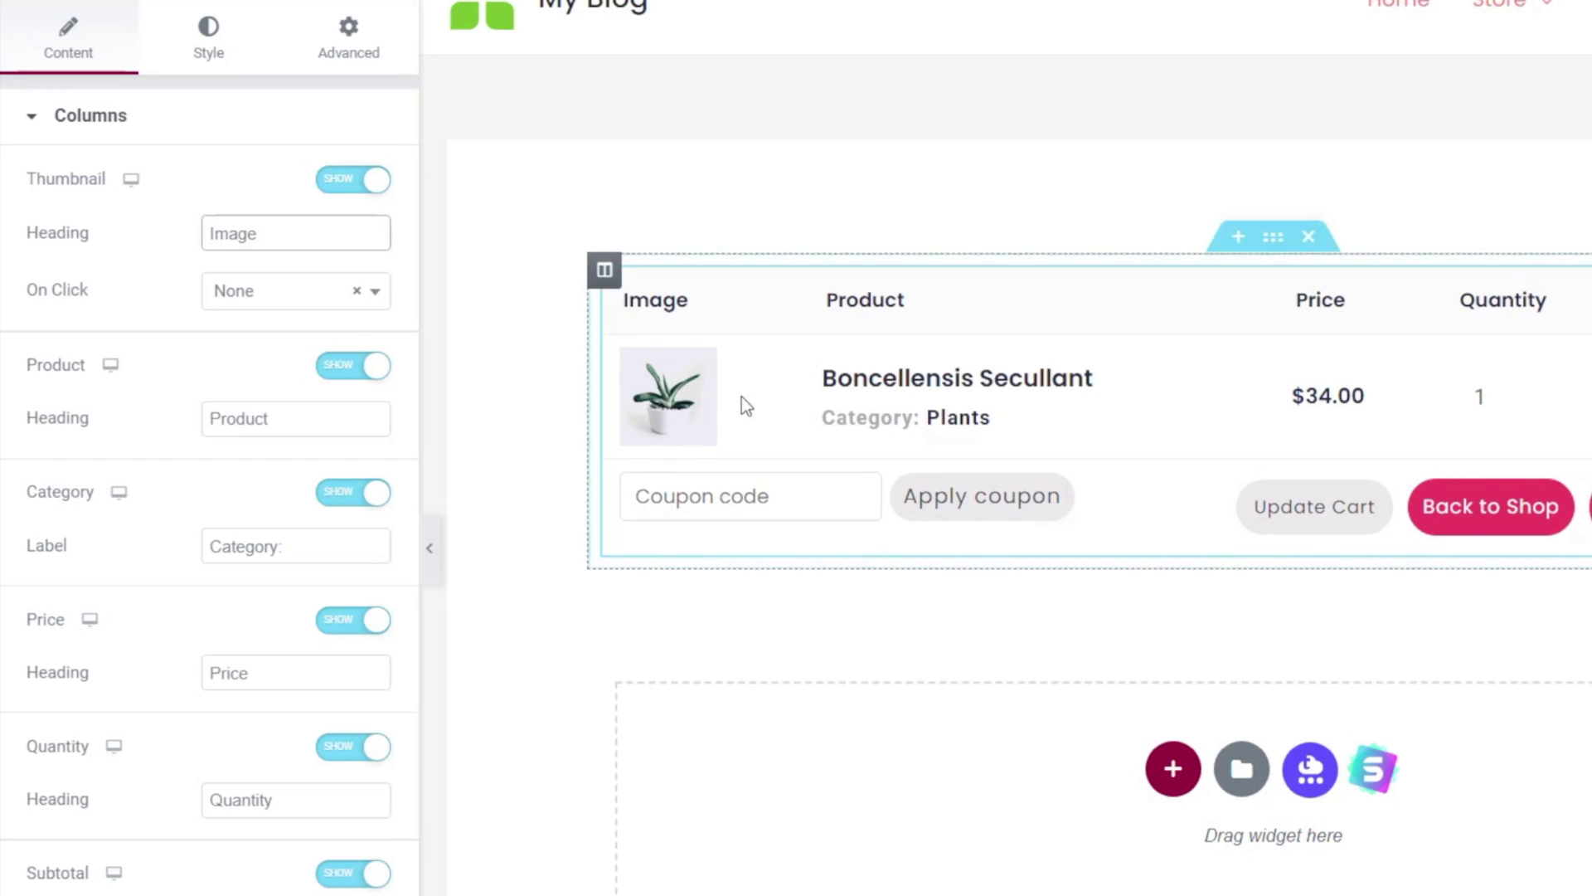
{"action": "left_click", "coordinate": [375, 292]}
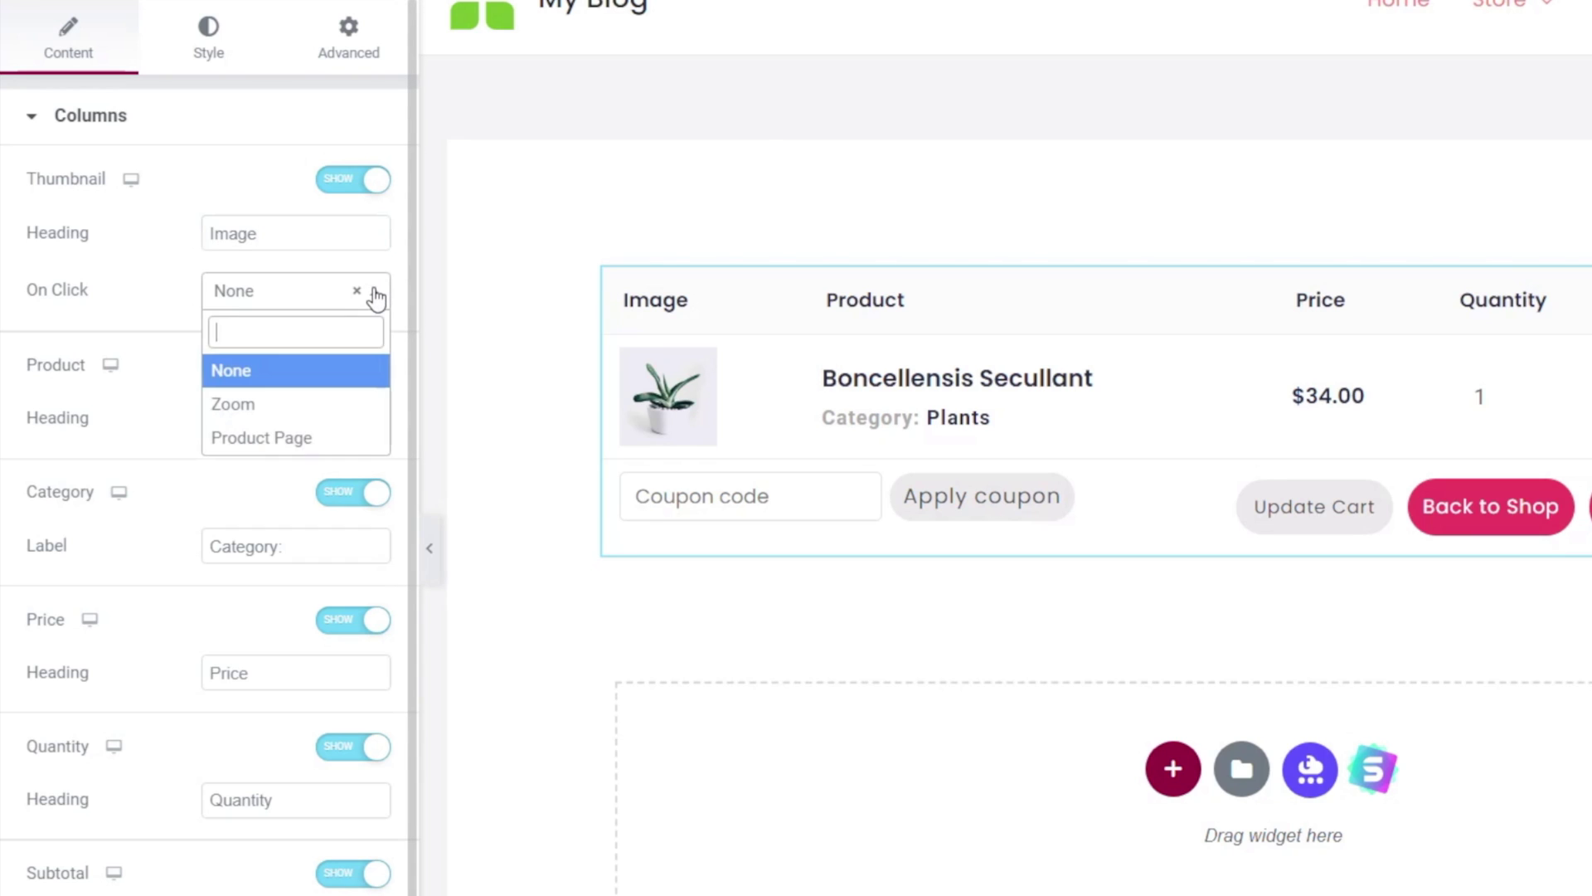
{"action": "left_click", "coordinate": [273, 442]}
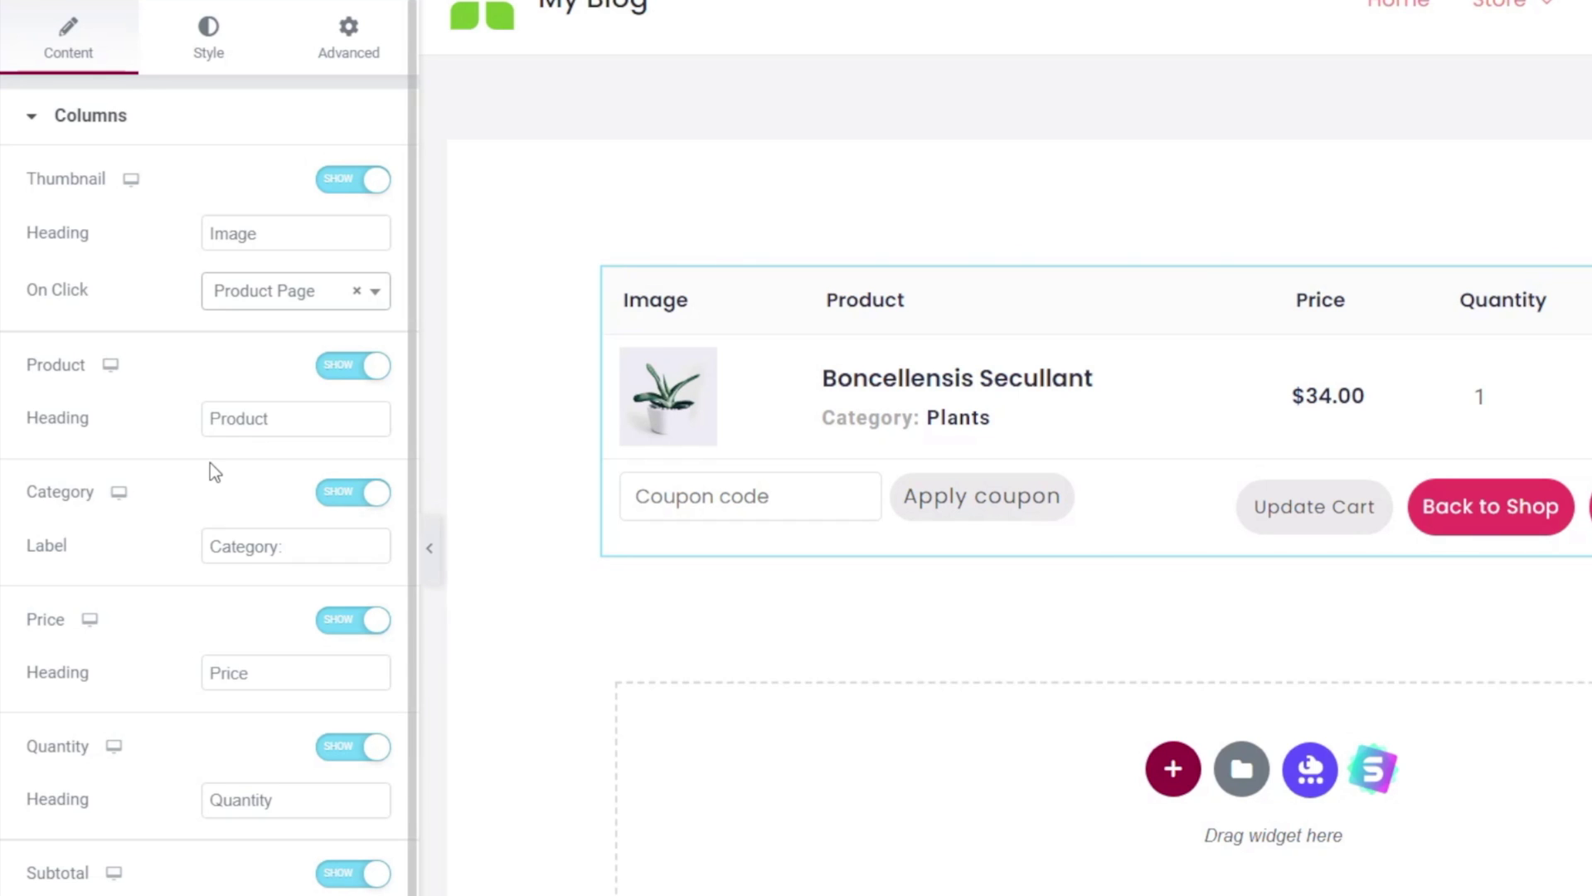
- Change the remaining headings to 'Product Name:', 'Price £' and 'Qty'
{"action": "scroll", "coordinate": [210, 463], "scroll_direction": "down", "scroll_amount": 1}
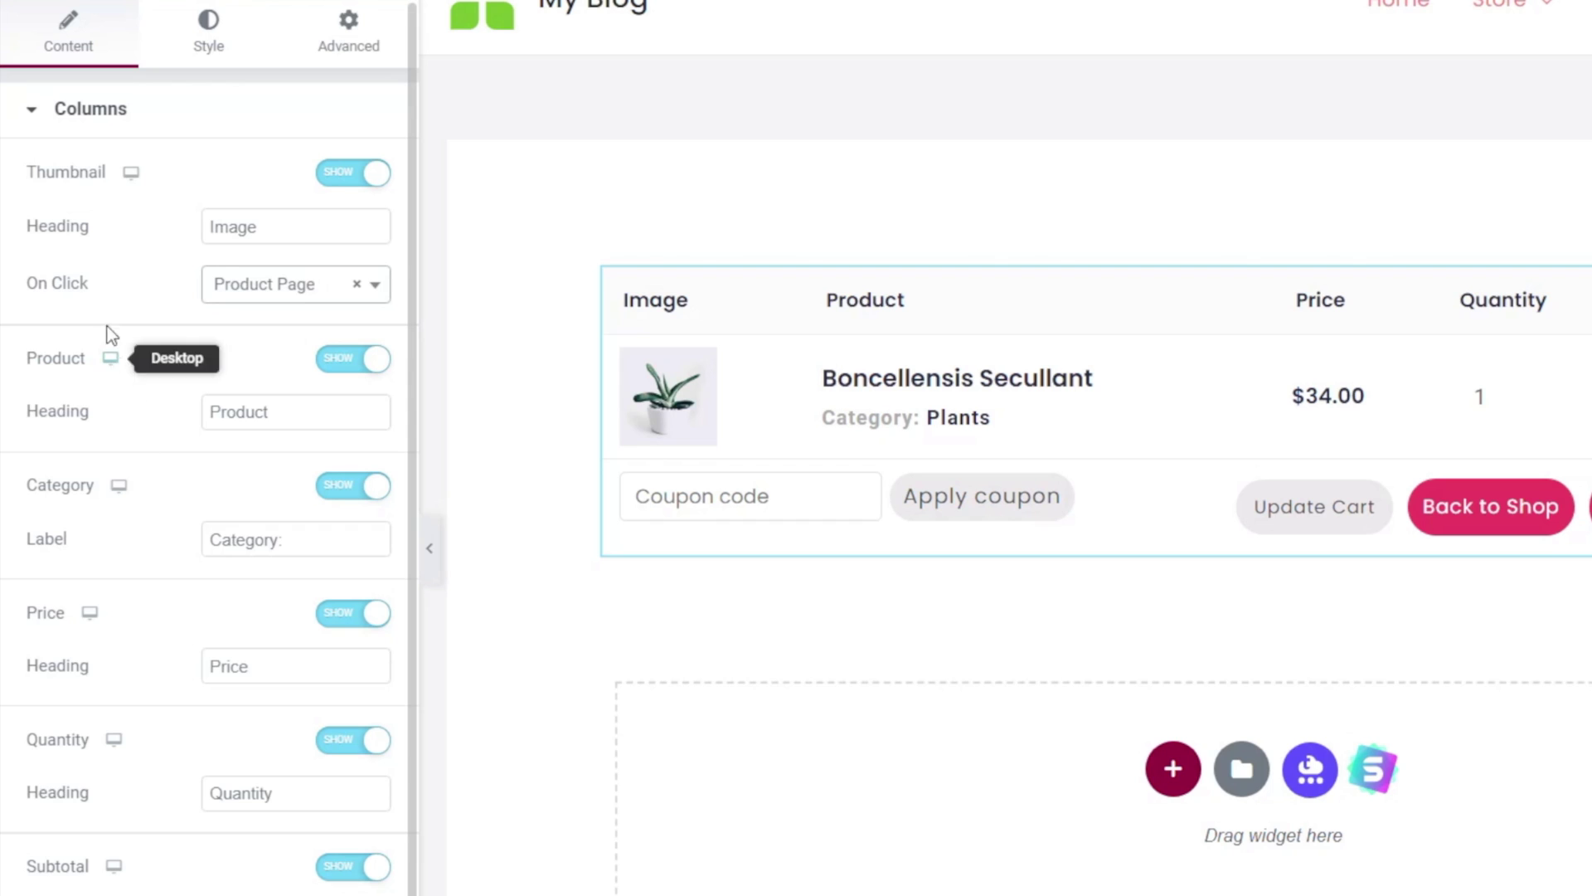
{"action": "mouse_move", "coordinate": [133, 184]}
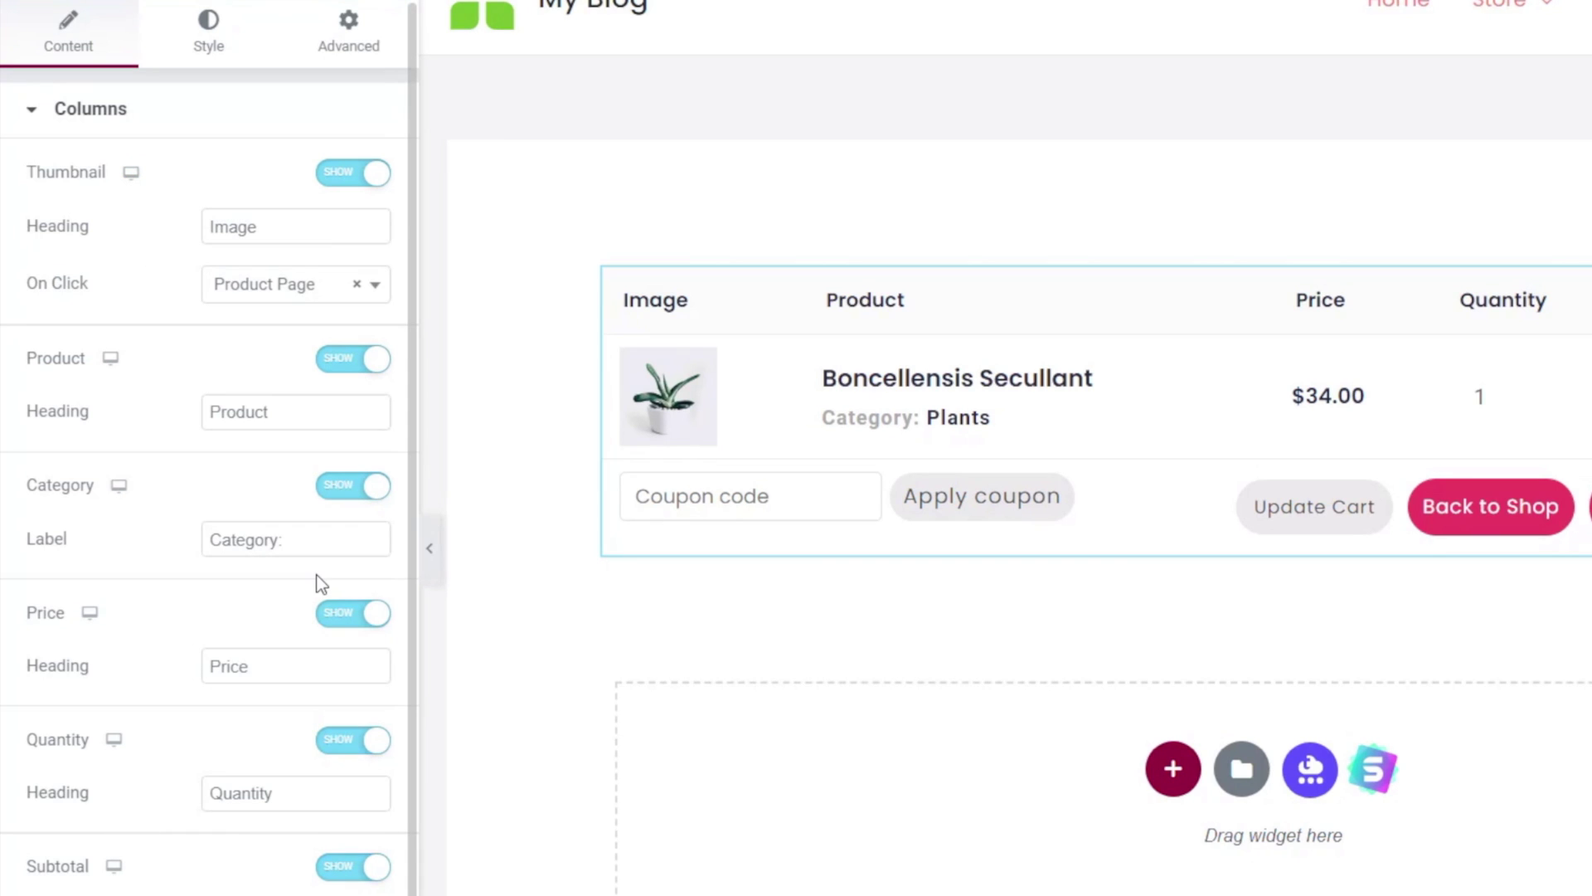
{"action": "left_click", "coordinate": [293, 416]}
{"action": "type", "text": "N"}
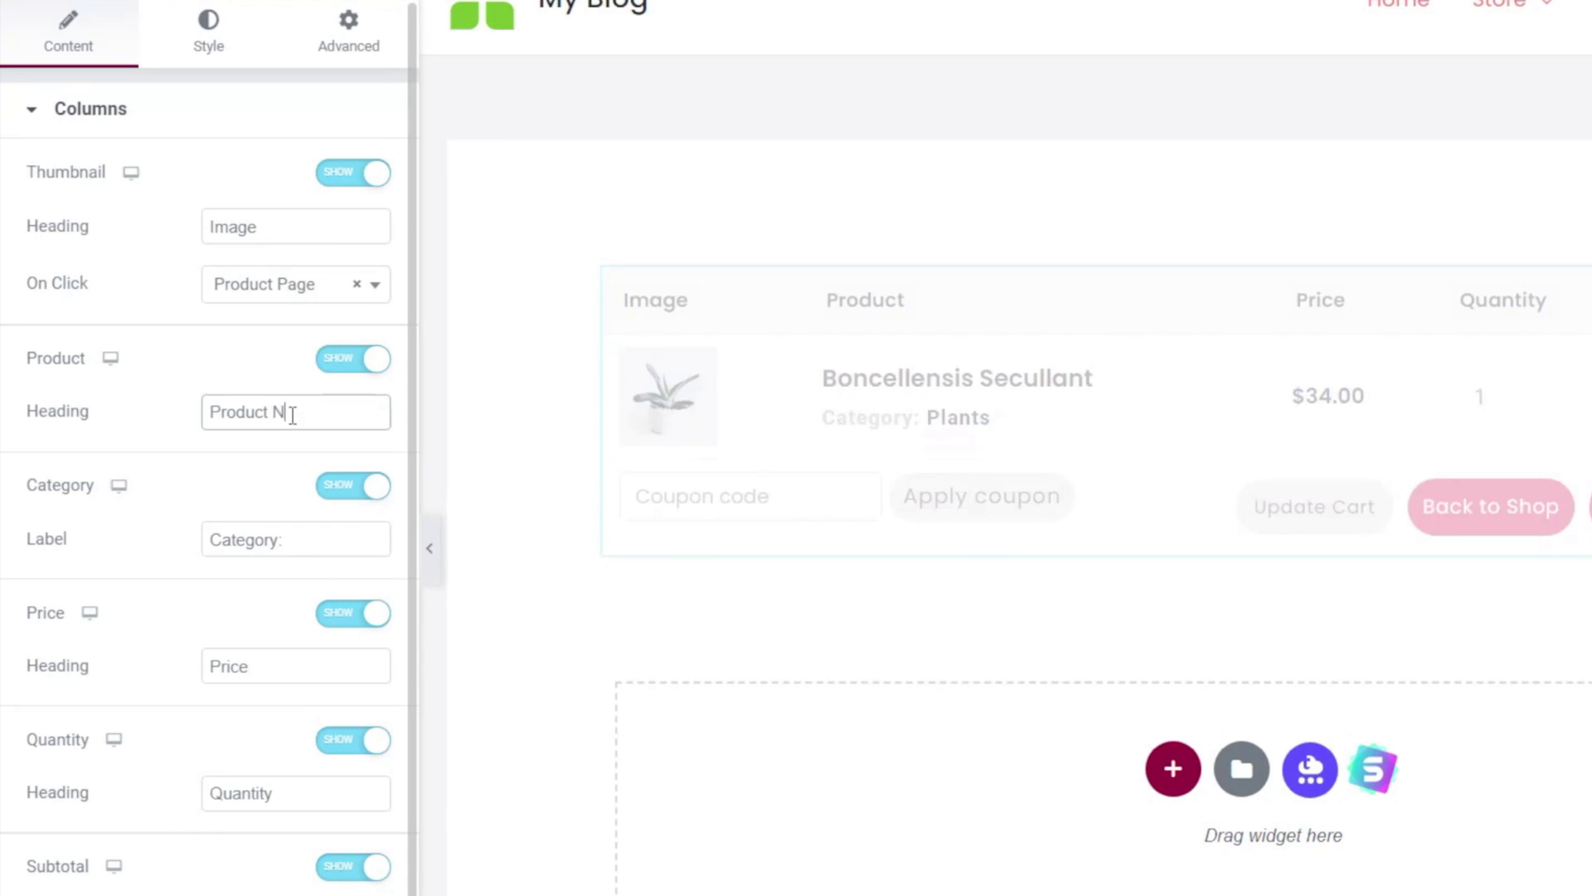
{"action": "type", "text": "ame:"}
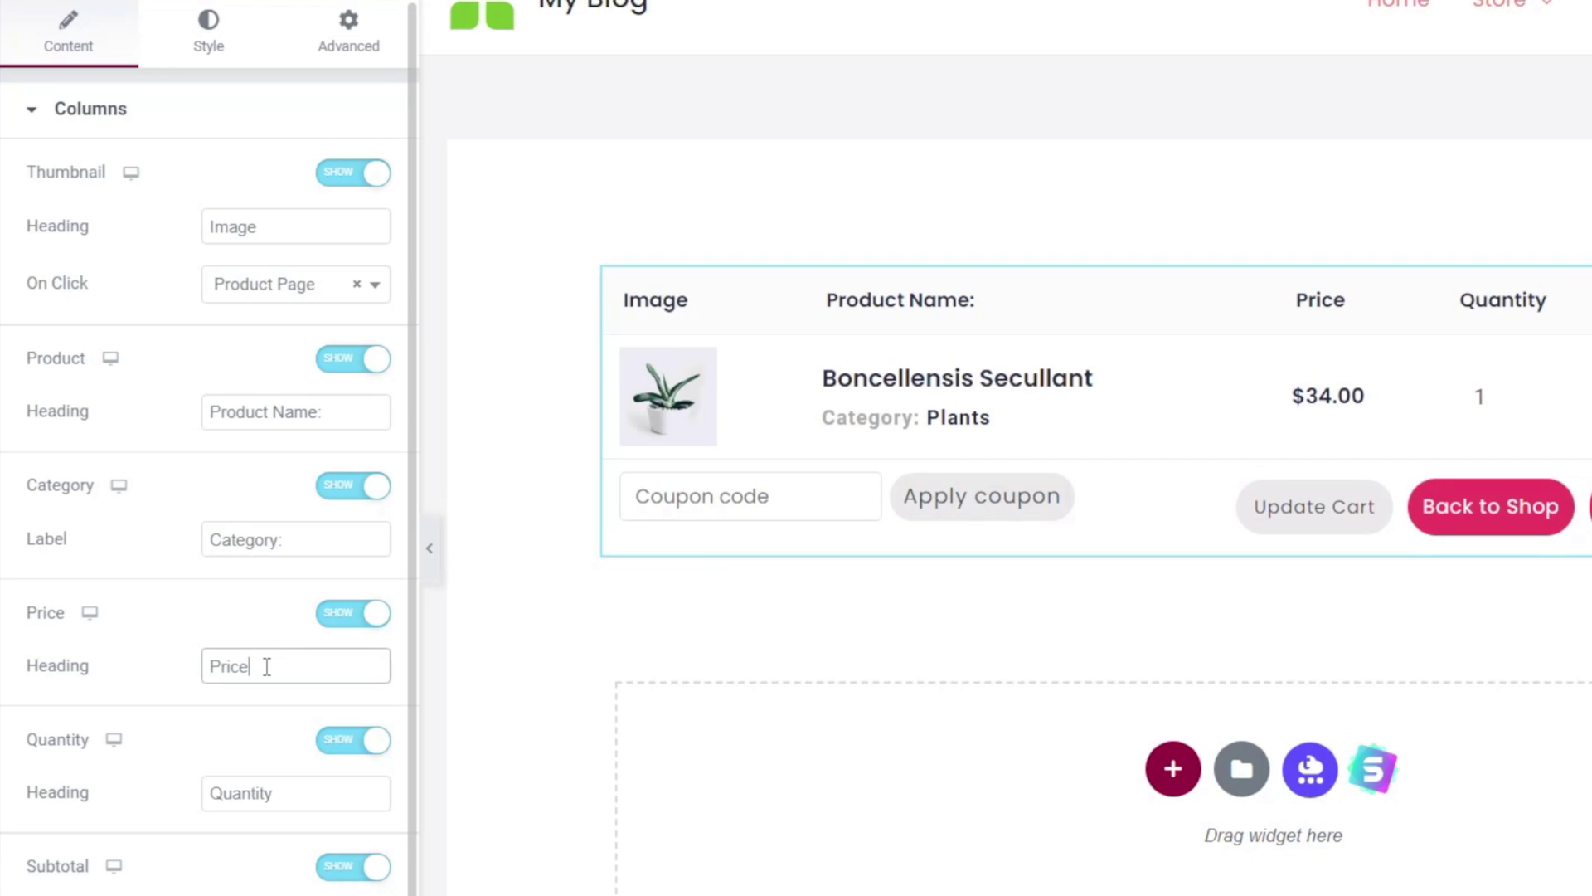
{"action": "type", "text": "£"}
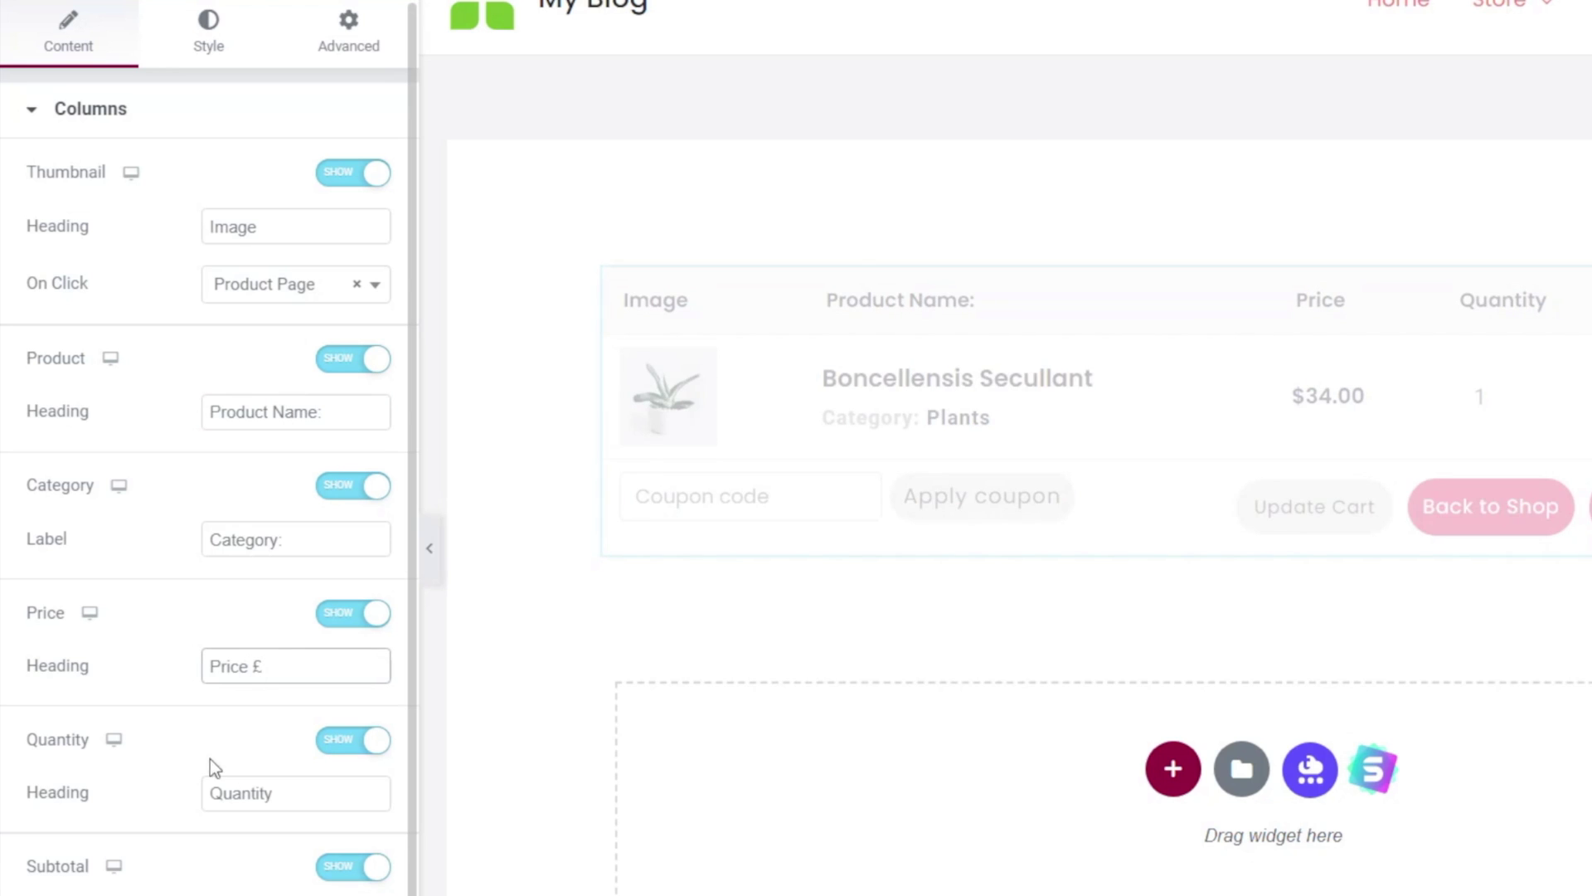
{"action": "left_click_drag", "start_coordinate": [308, 794], "coordinate": [230, 796]}
{"action": "type", "text": "ty"}
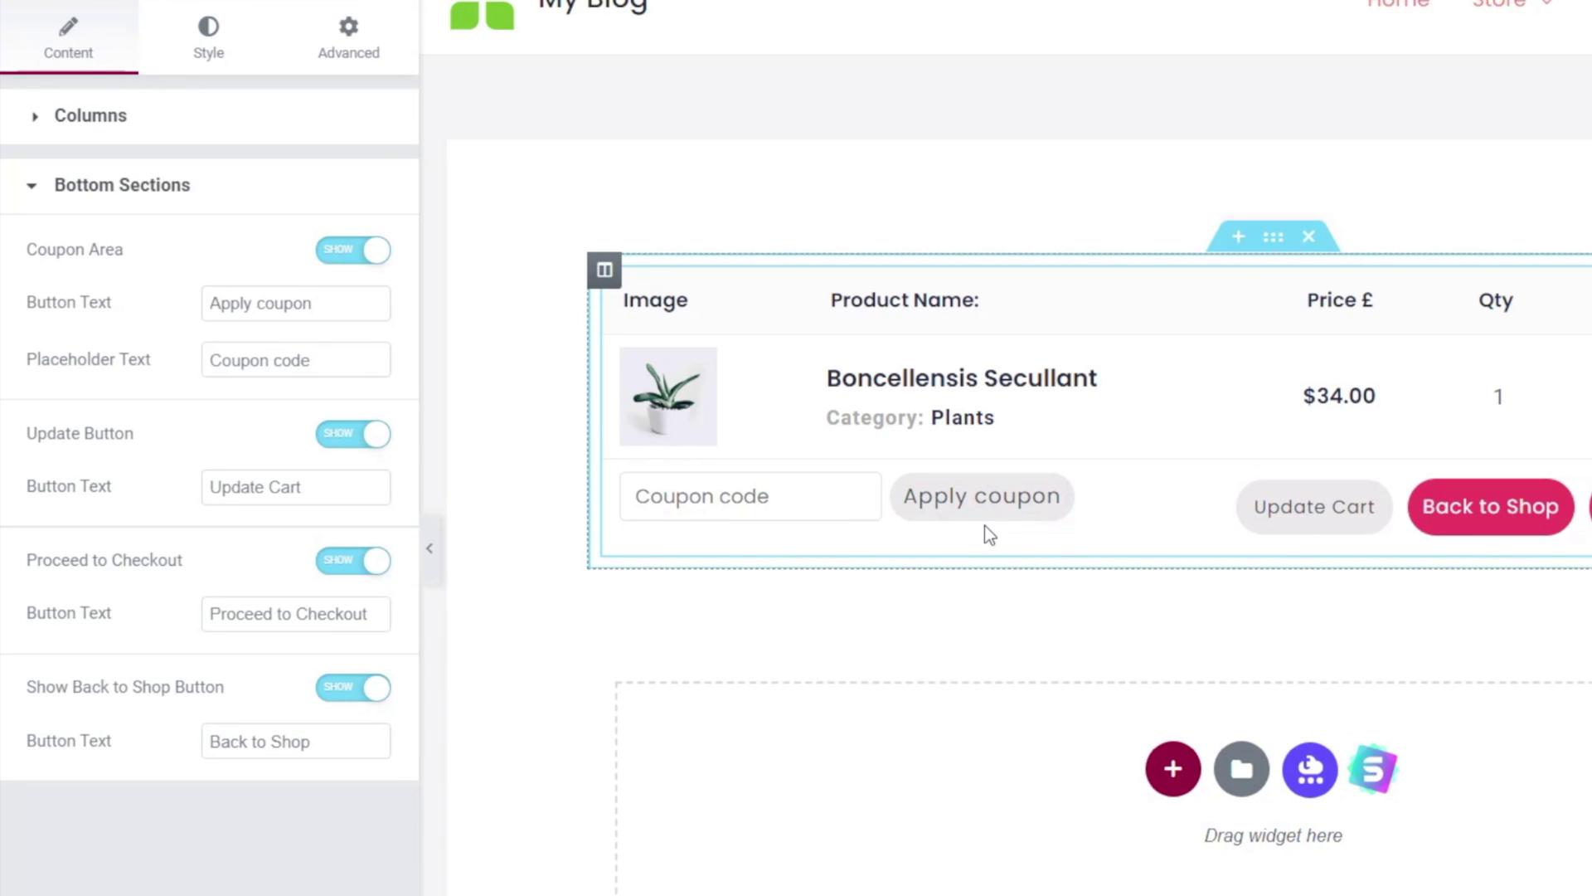
- Set Coupon Area to Hide in Bottom Sections and move to the Style settings
{"action": "left_click", "coordinate": [344, 264]}
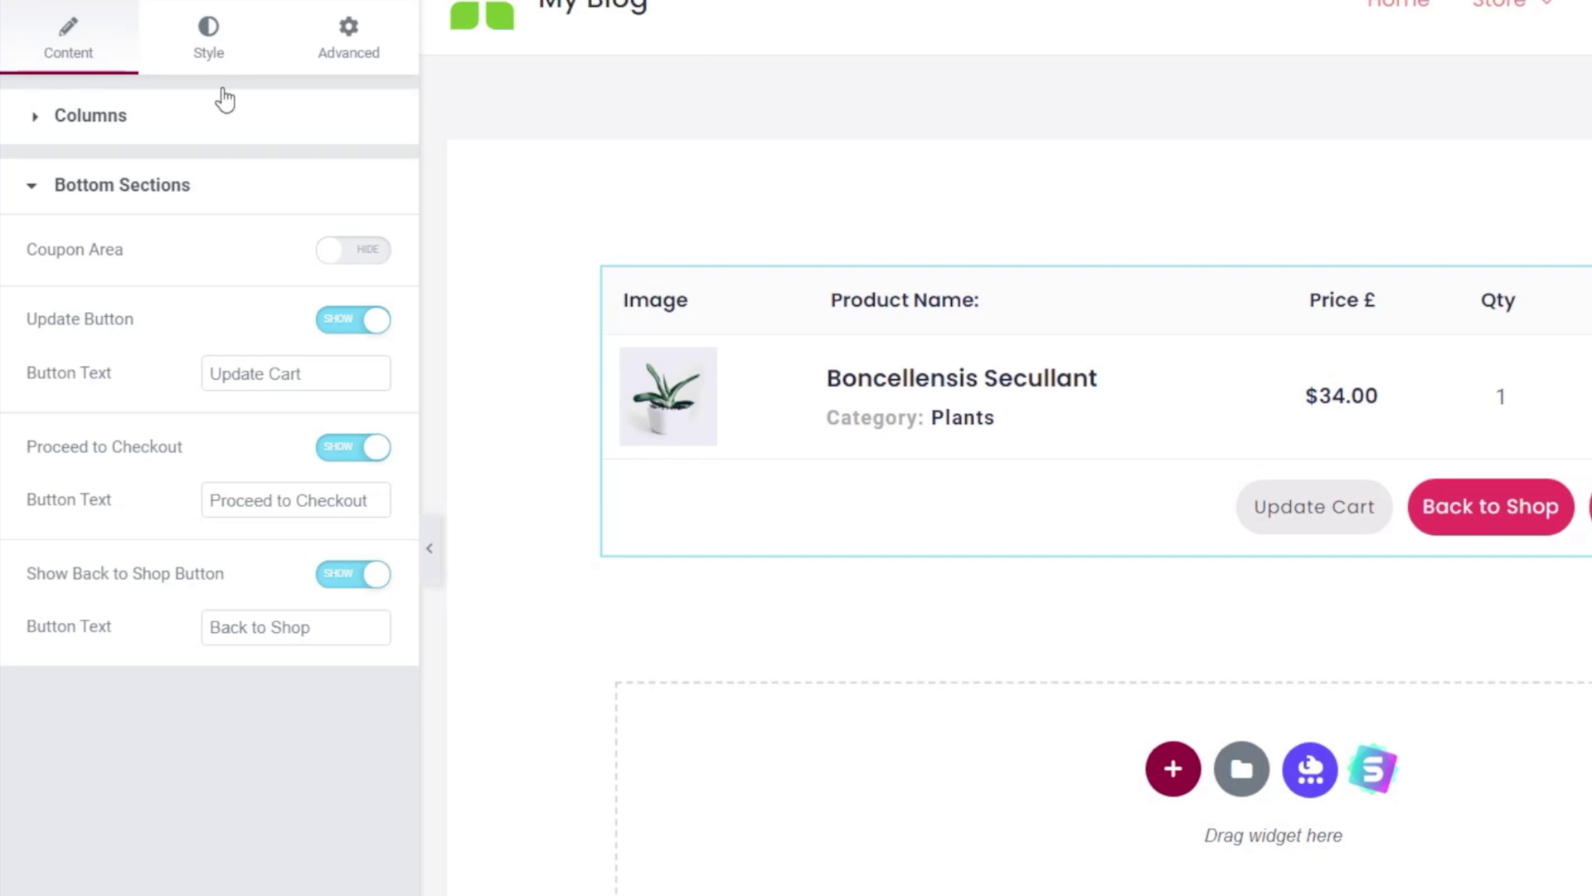
{"action": "left_click", "coordinate": [208, 48]}
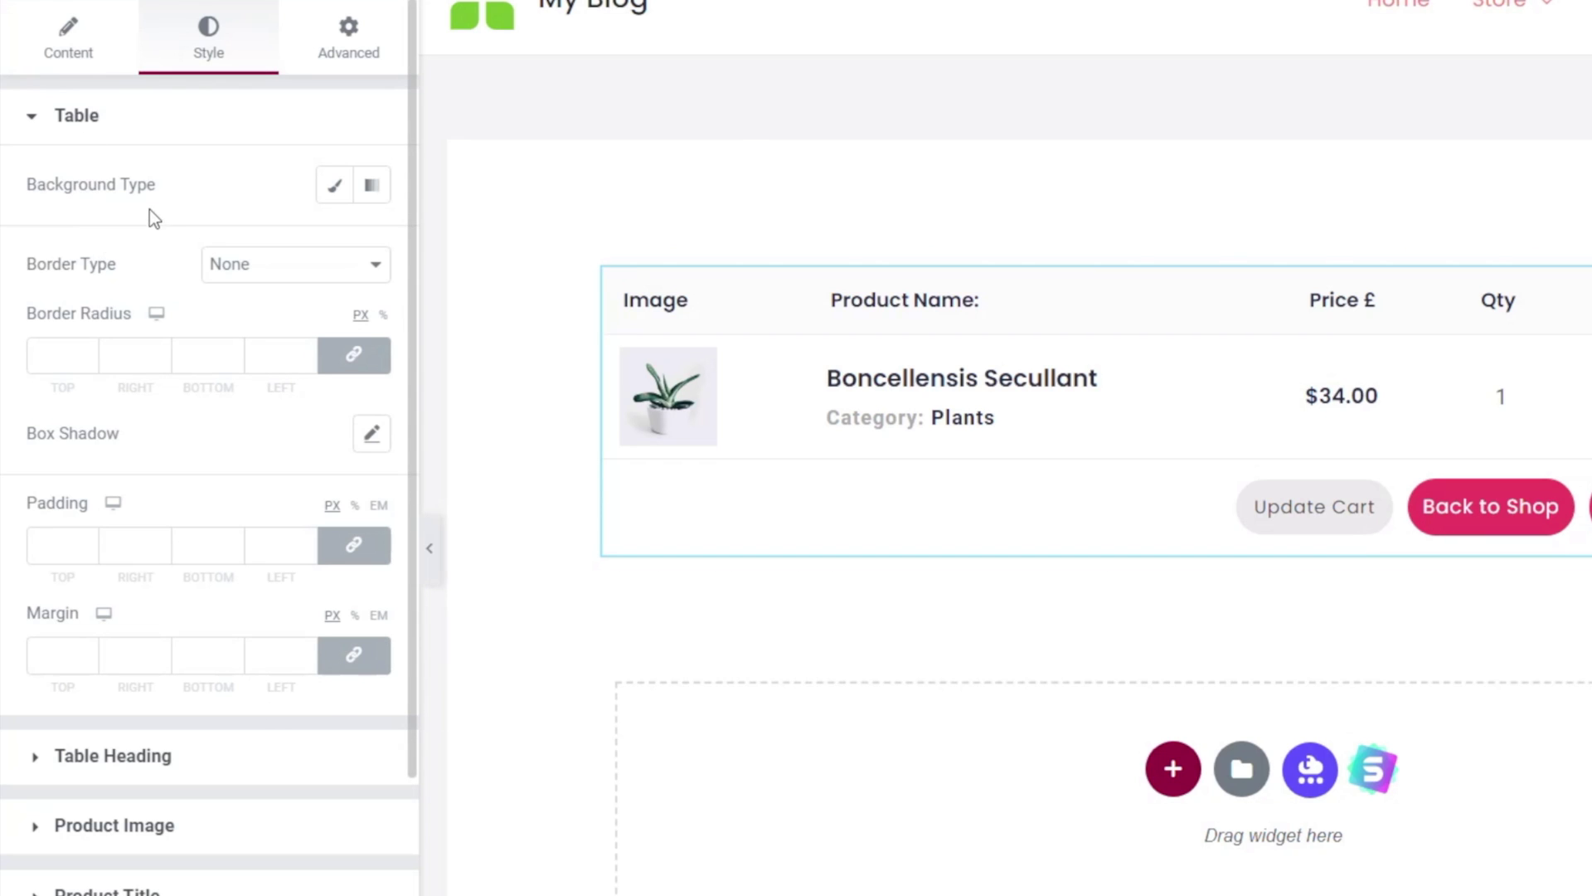
{"action": "left_click", "coordinate": [336, 193]}
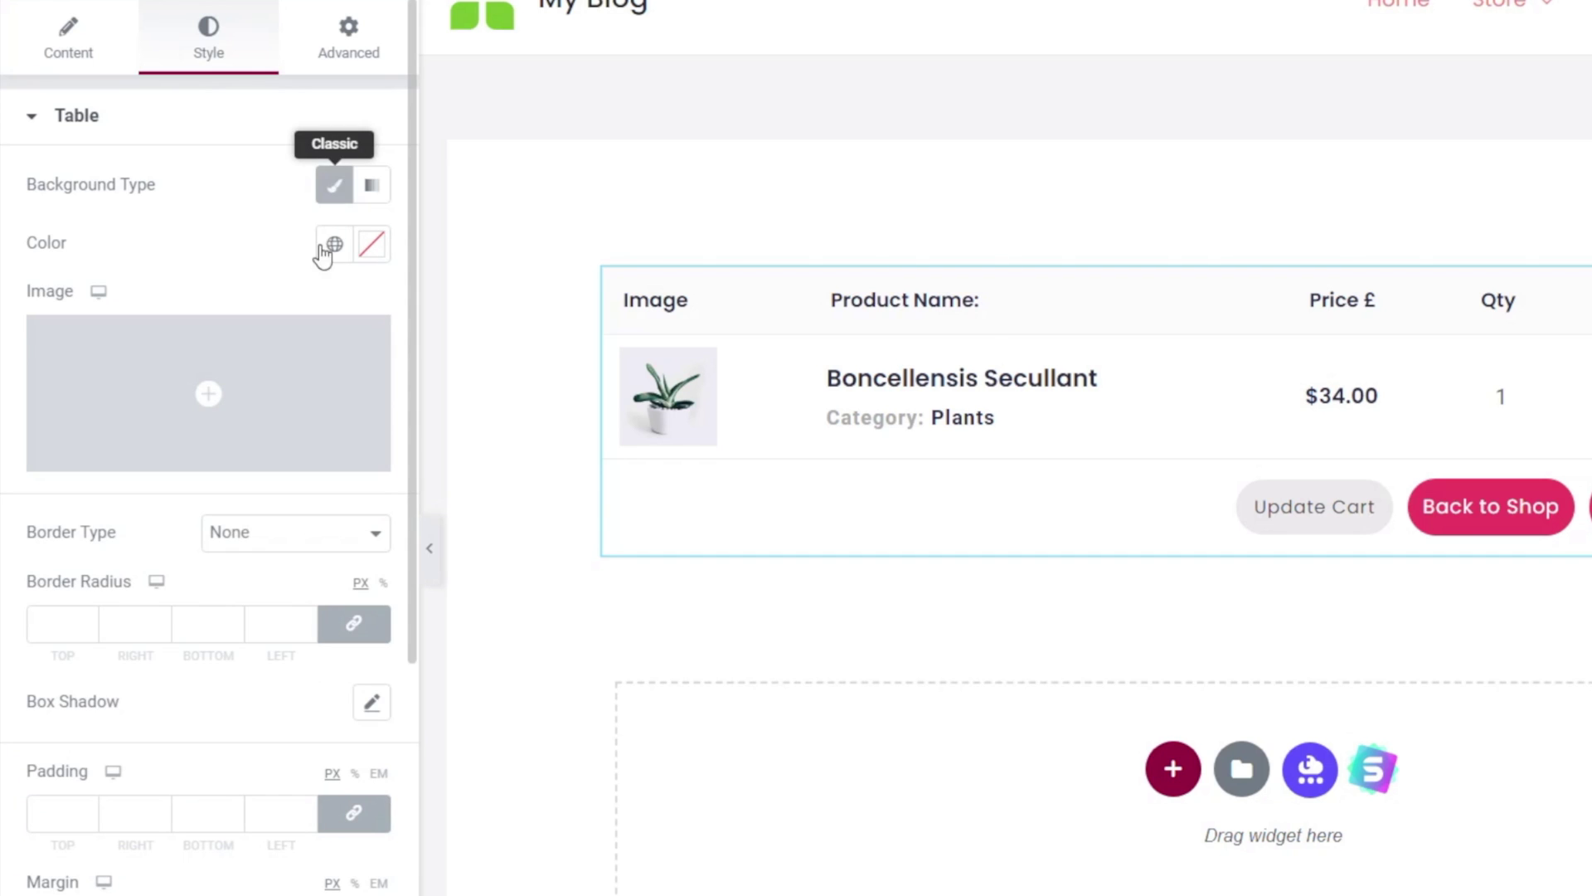
{"action": "left_click", "coordinate": [334, 243]}
{"action": "left_click", "coordinate": [165, 379]}
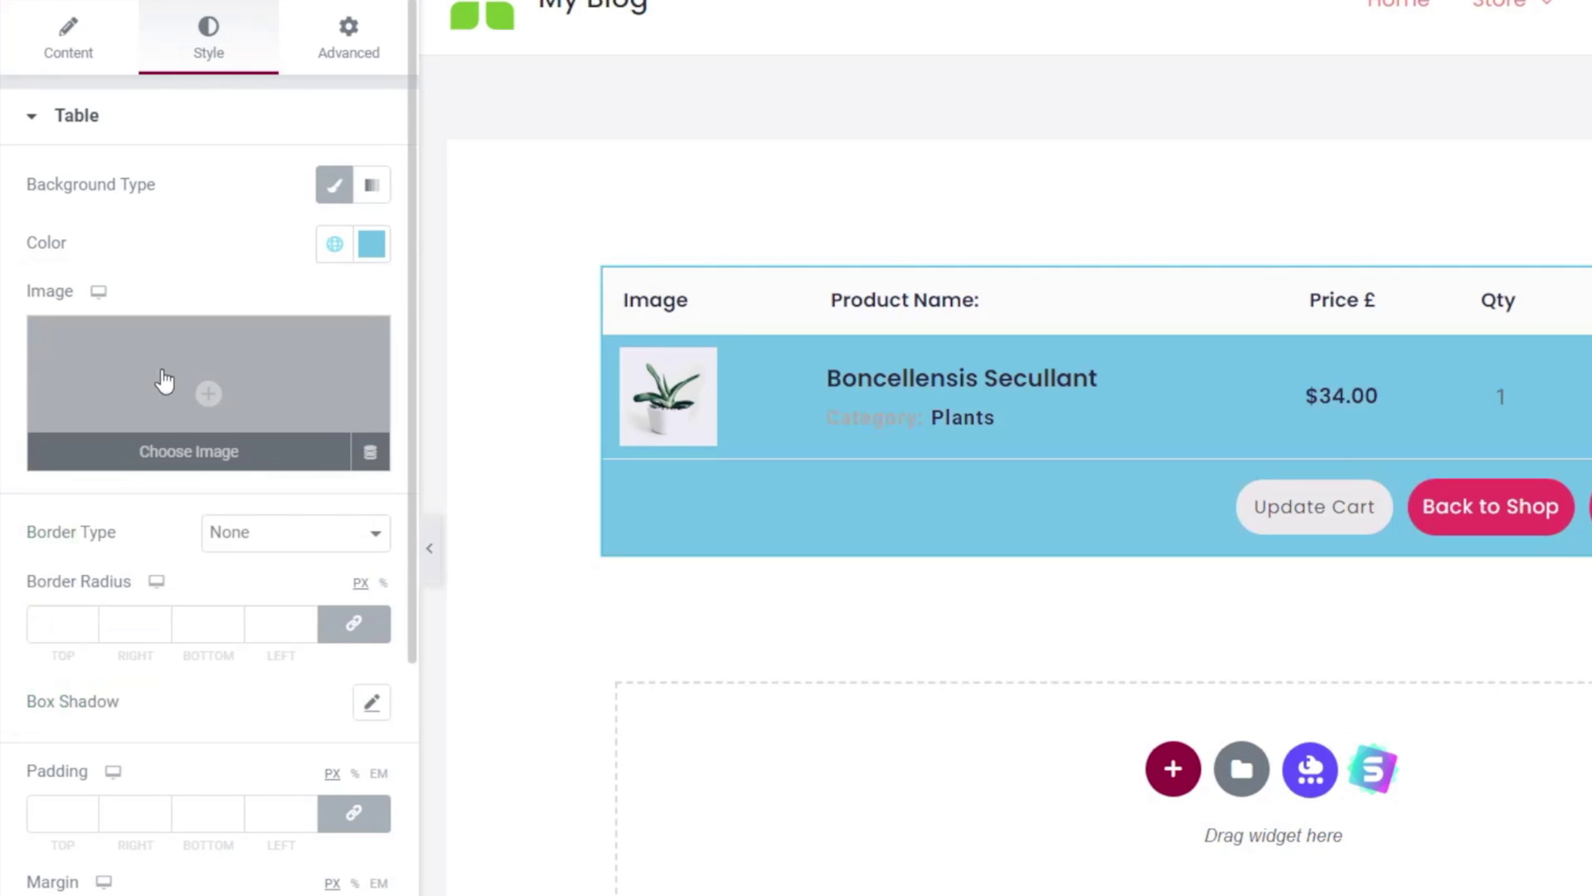
{"action": "left_click", "coordinate": [340, 246]}
{"action": "left_click", "coordinate": [372, 244]}
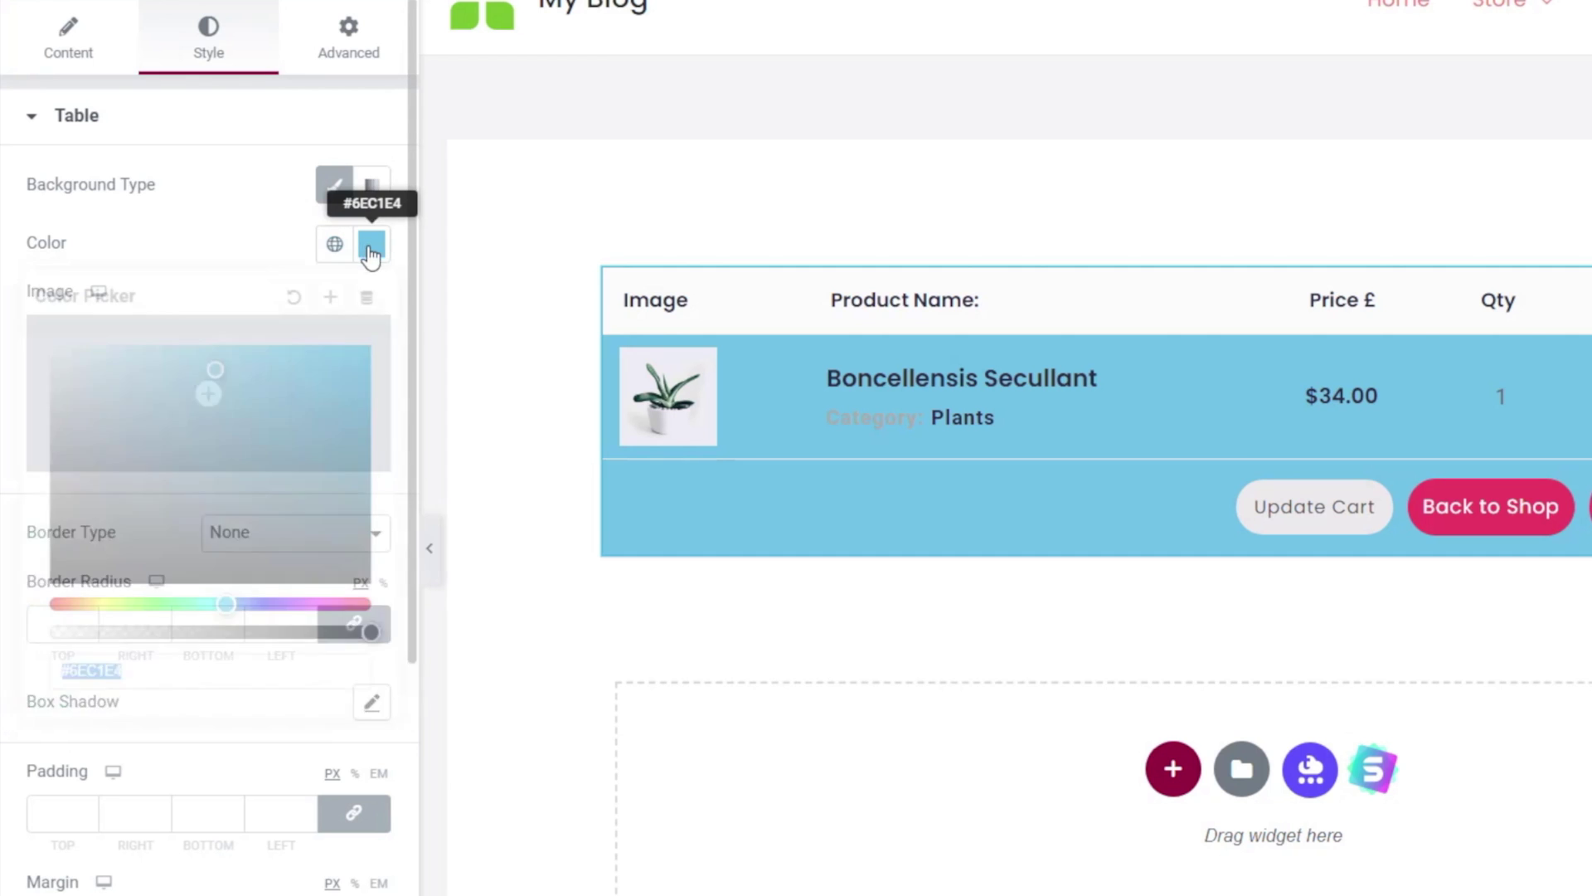
{"action": "left_click", "coordinate": [294, 299]}
{"action": "left_click", "coordinate": [232, 246]}
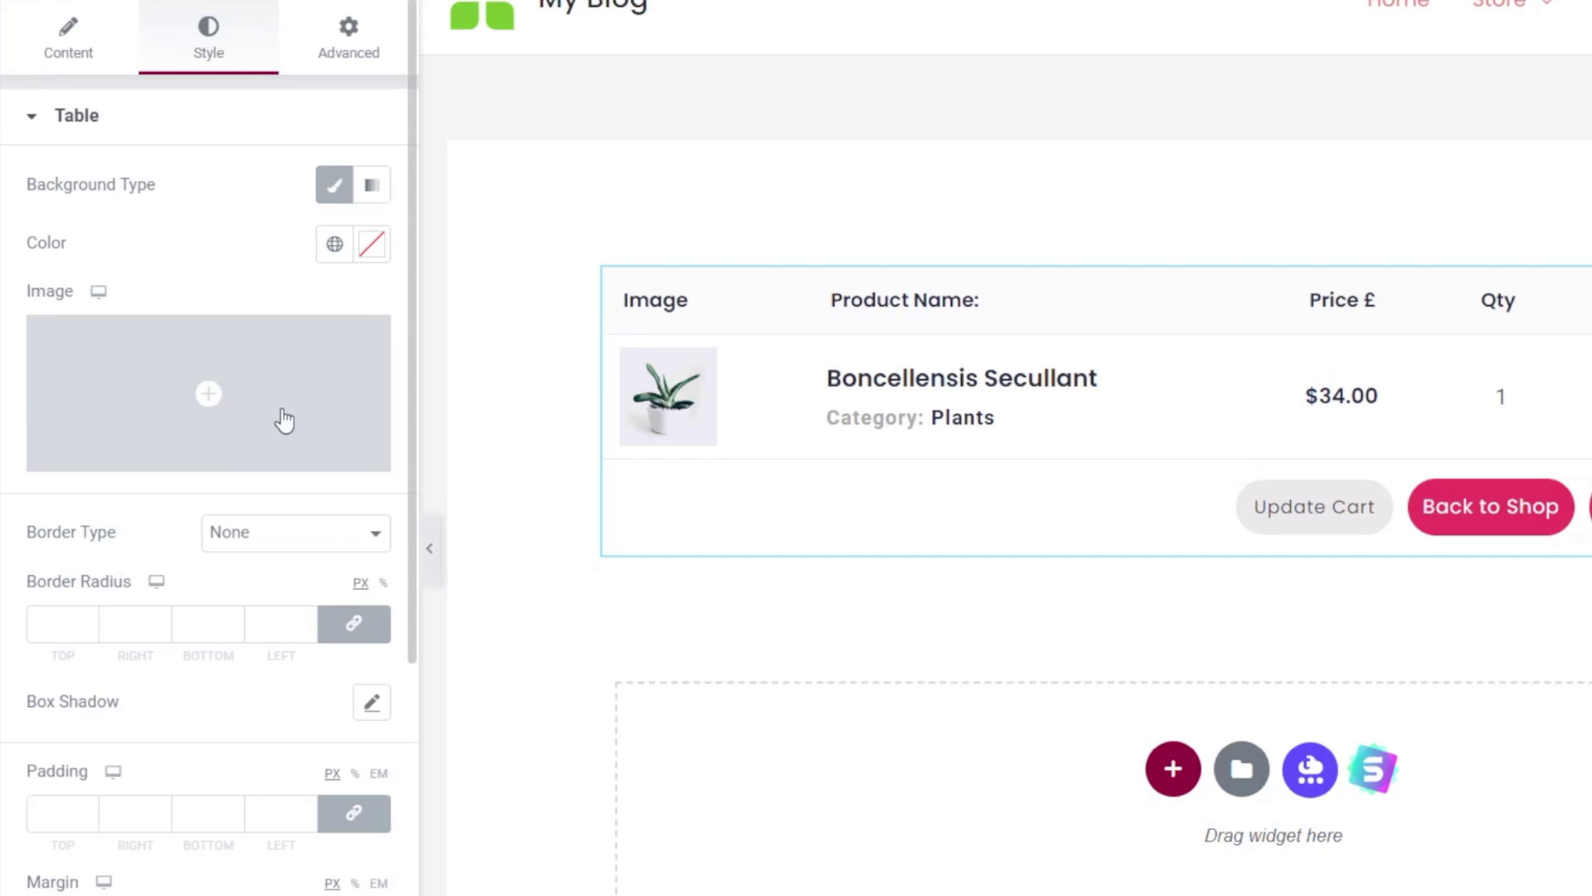
- Give the Table Heading a semi-transparent background using the pink global colour
{"action": "left_click", "coordinate": [123, 132]}
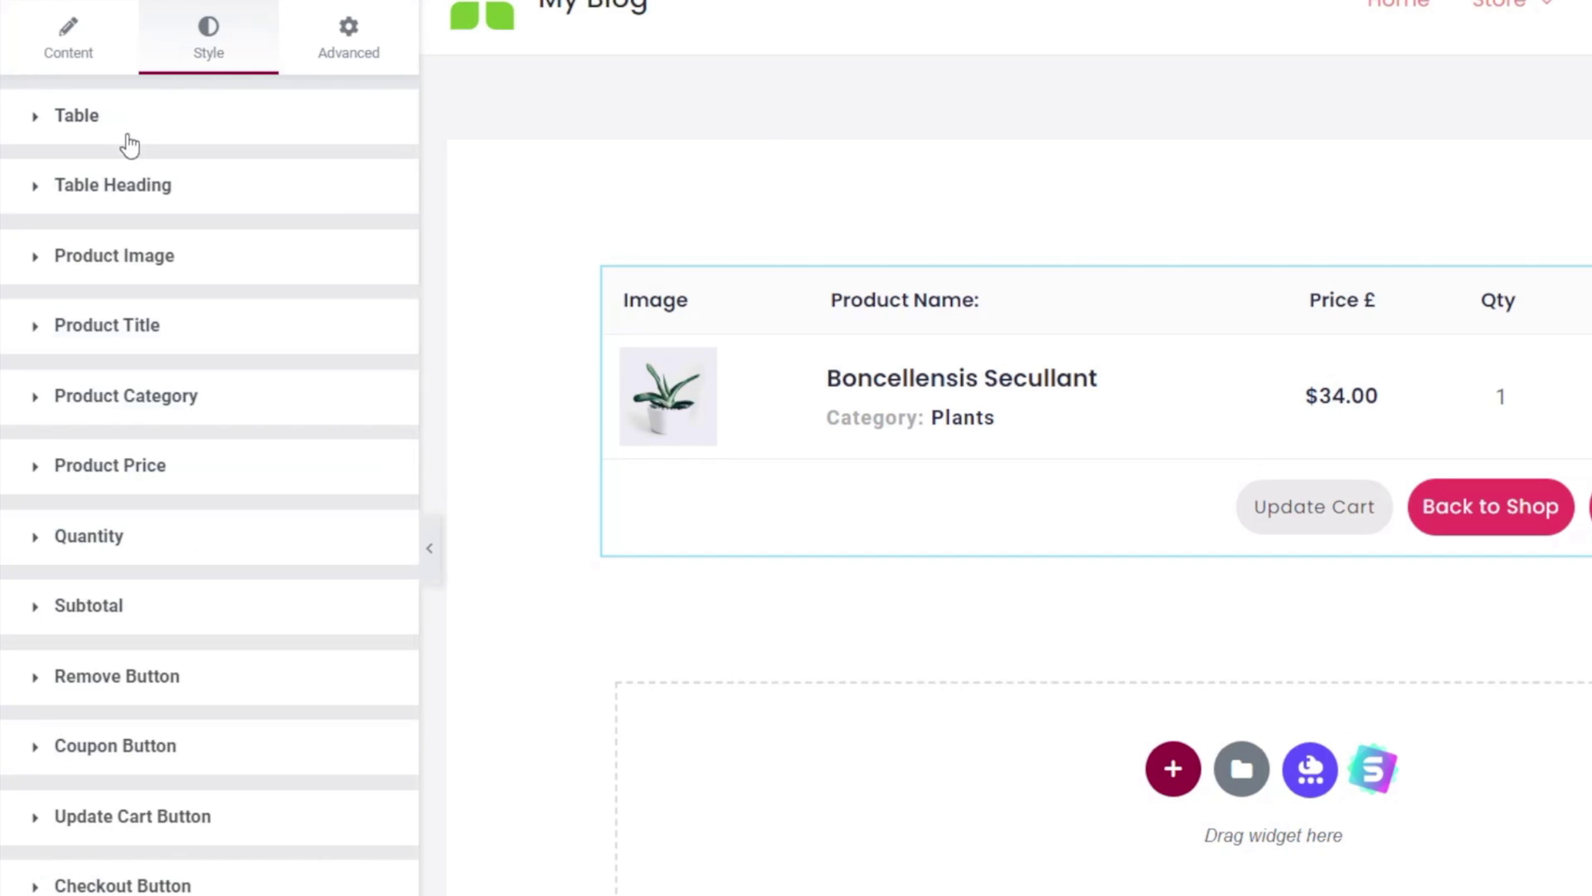
{"action": "left_click", "coordinate": [123, 189]}
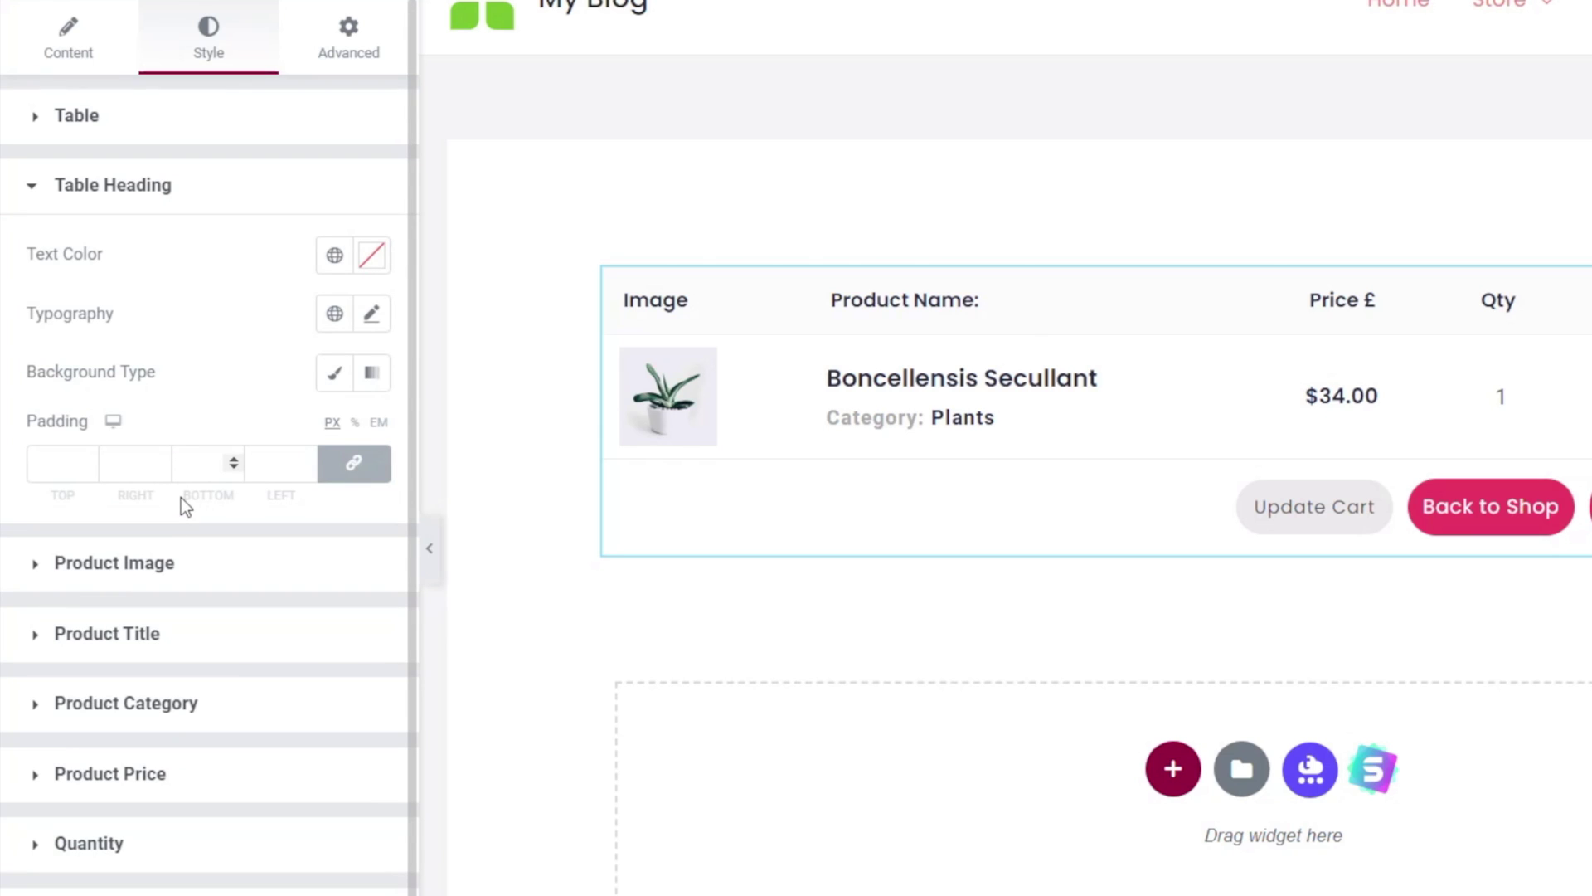
{"action": "left_click", "coordinate": [333, 375]}
{"action": "left_click", "coordinate": [336, 432]}
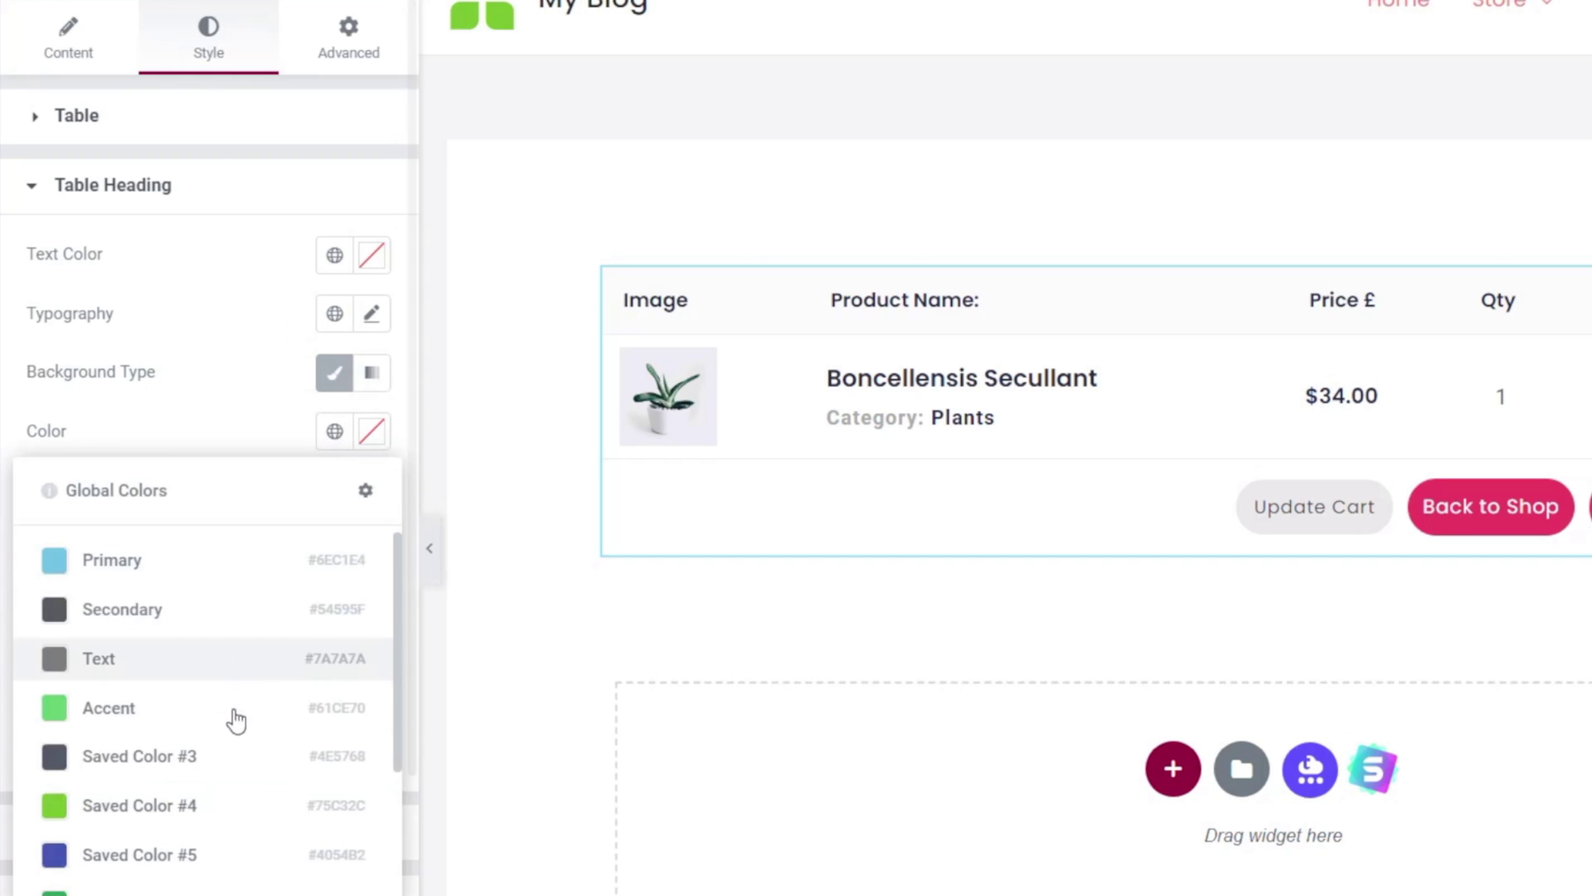
{"action": "scroll", "coordinate": [235, 720], "scroll_direction": "down", "scroll_amount": 5}
{"action": "left_click", "coordinate": [177, 861]}
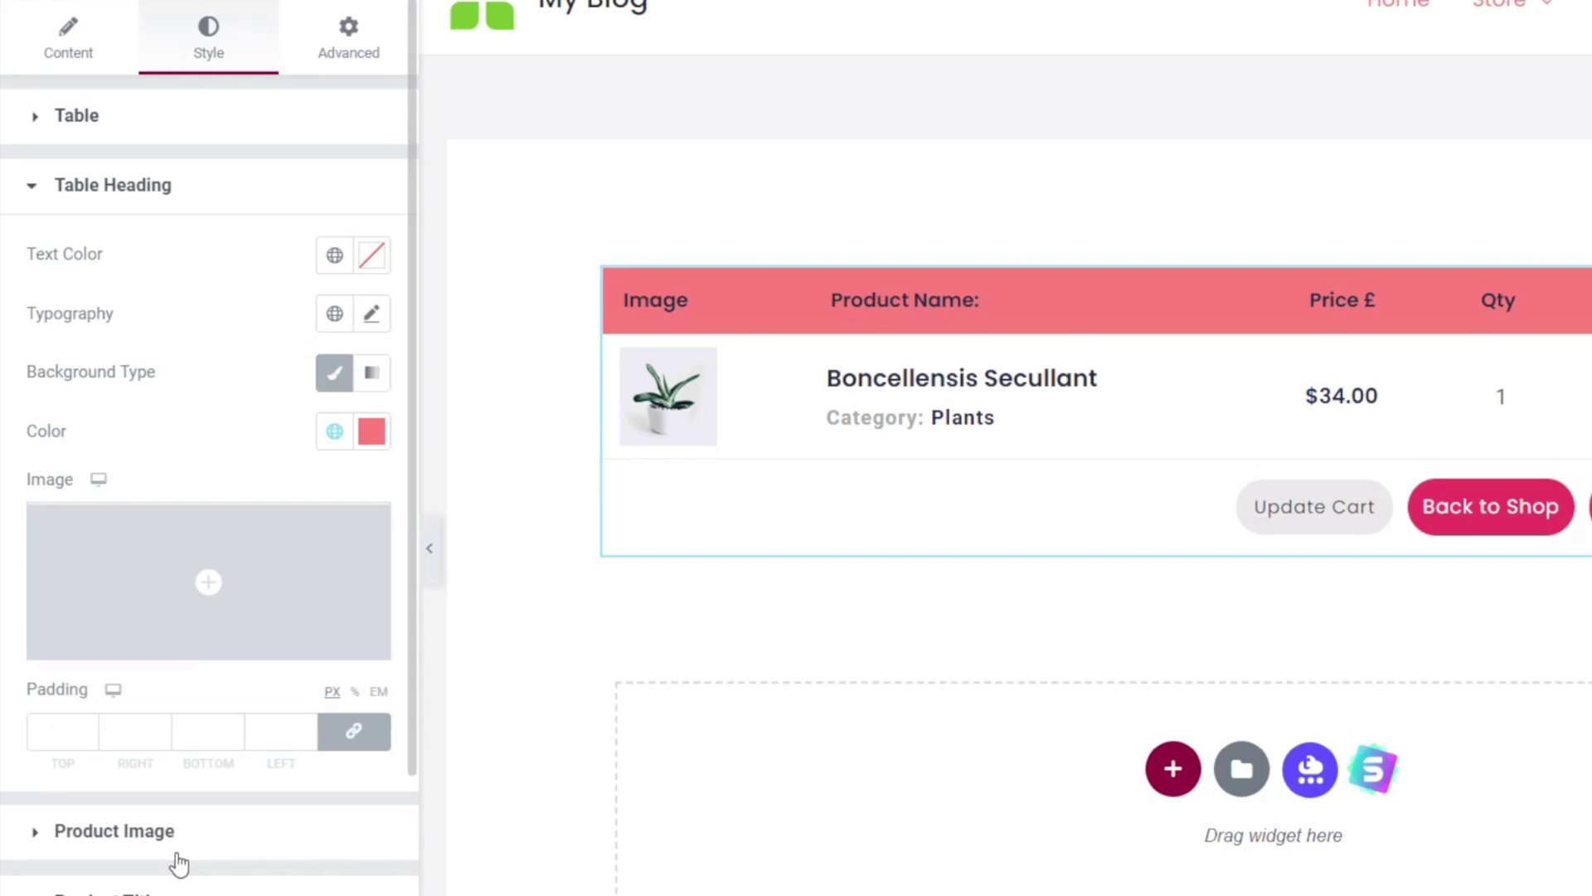
{"action": "left_click", "coordinate": [370, 433]}
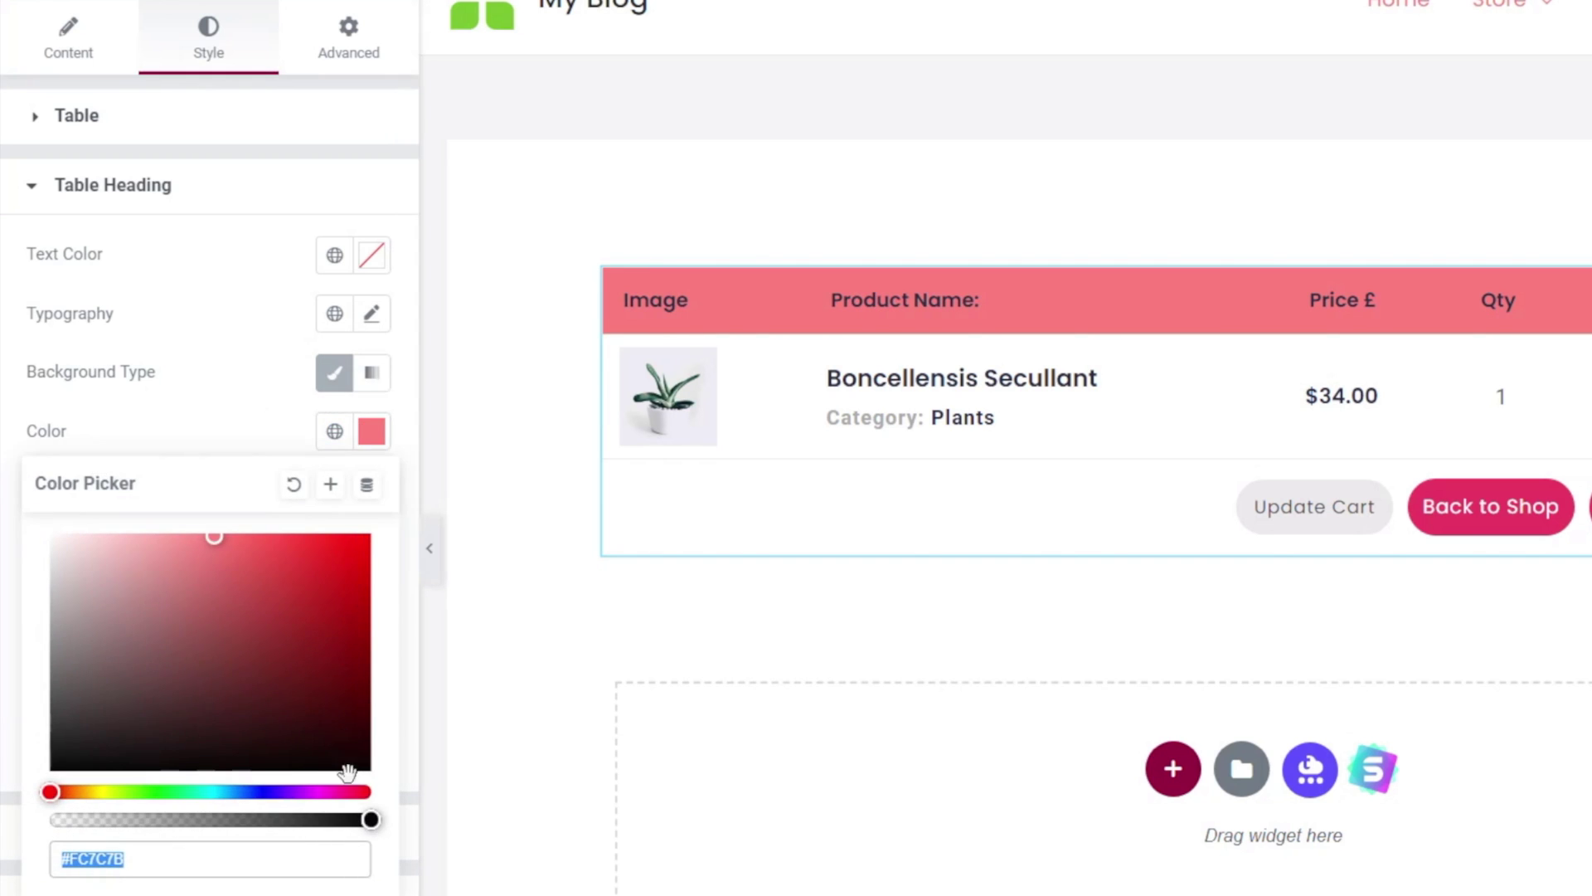
{"action": "left_click_drag", "start_coordinate": [370, 820], "coordinate": [190, 820]}
{"action": "left_click", "coordinate": [217, 425]}
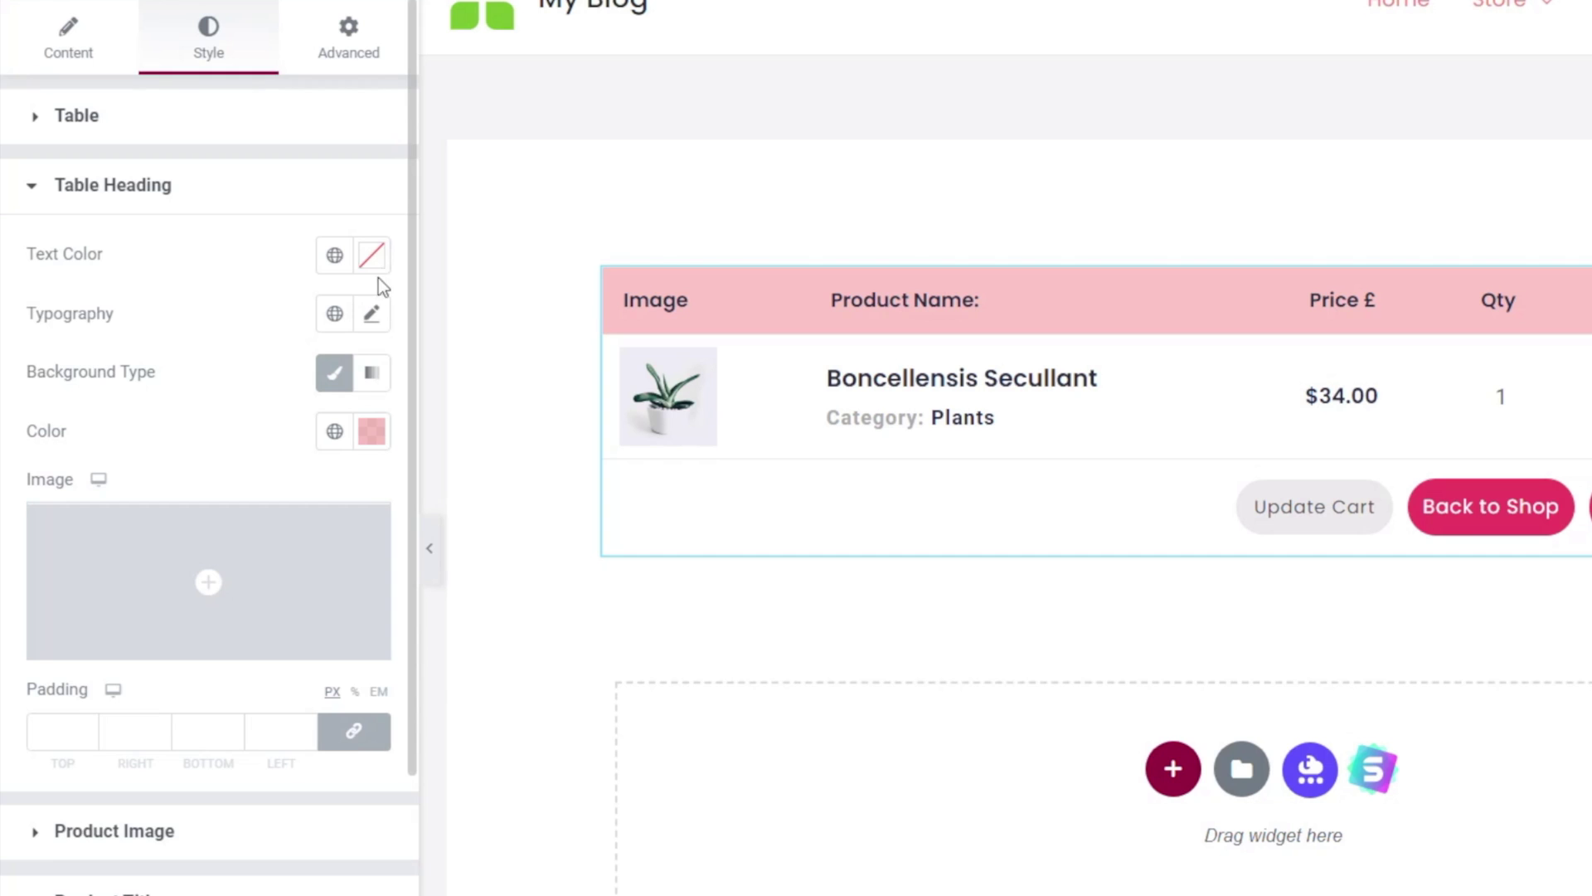
- Make the heading text white (Saved Color #8) and fine-tune the background to #FC7C7BB0
{"action": "left_click", "coordinate": [335, 257]}
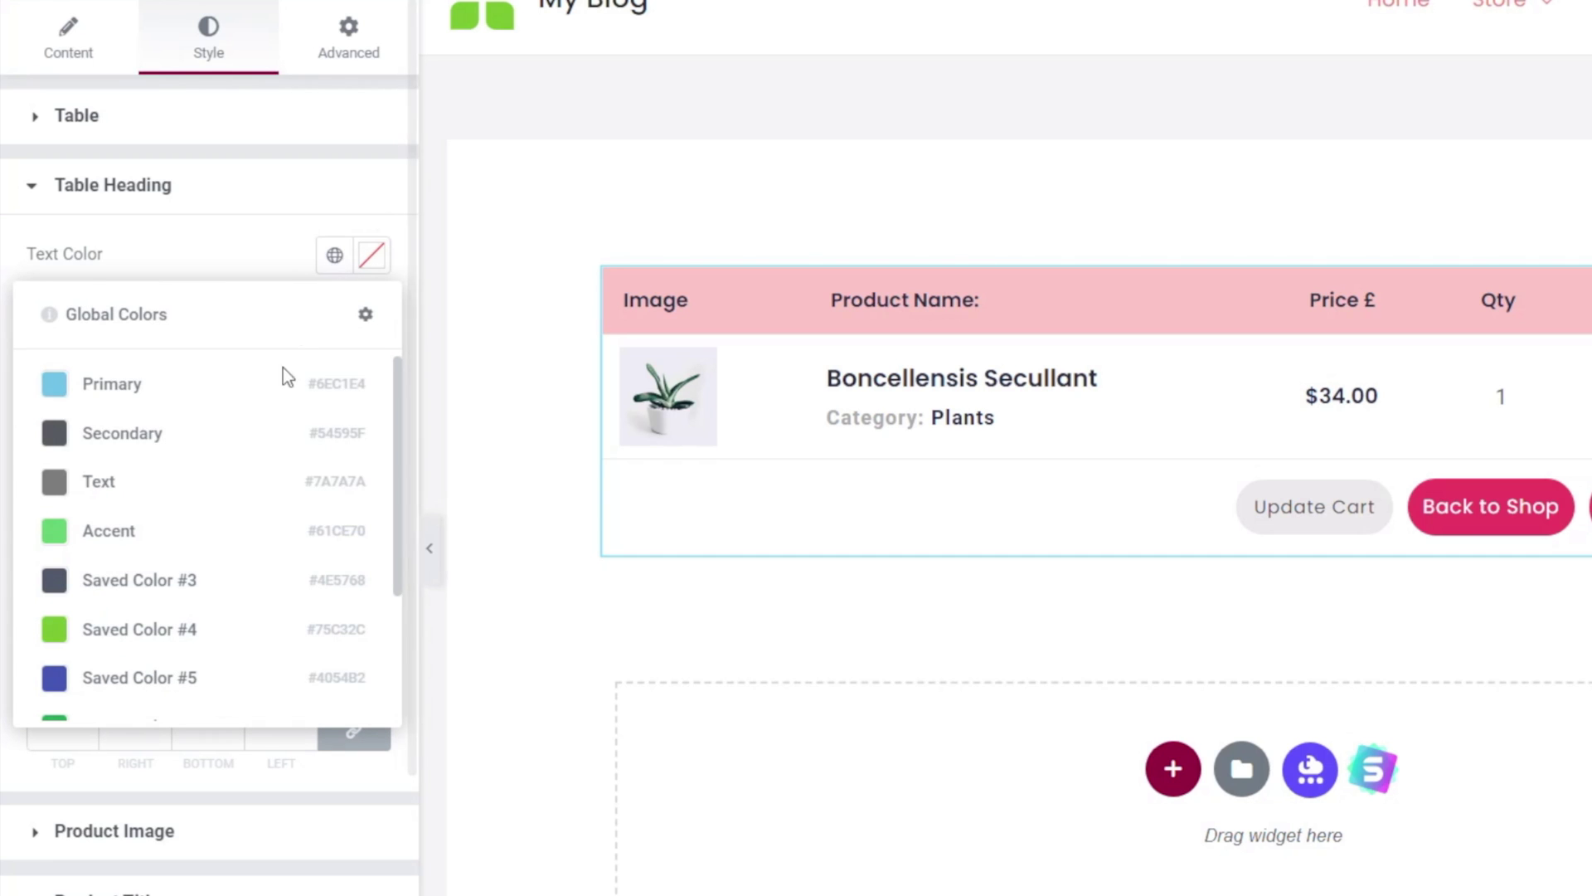
{"action": "scroll", "coordinate": [232, 560], "scroll_direction": "down", "scroll_amount": 3}
{"action": "left_click", "coordinate": [168, 639]}
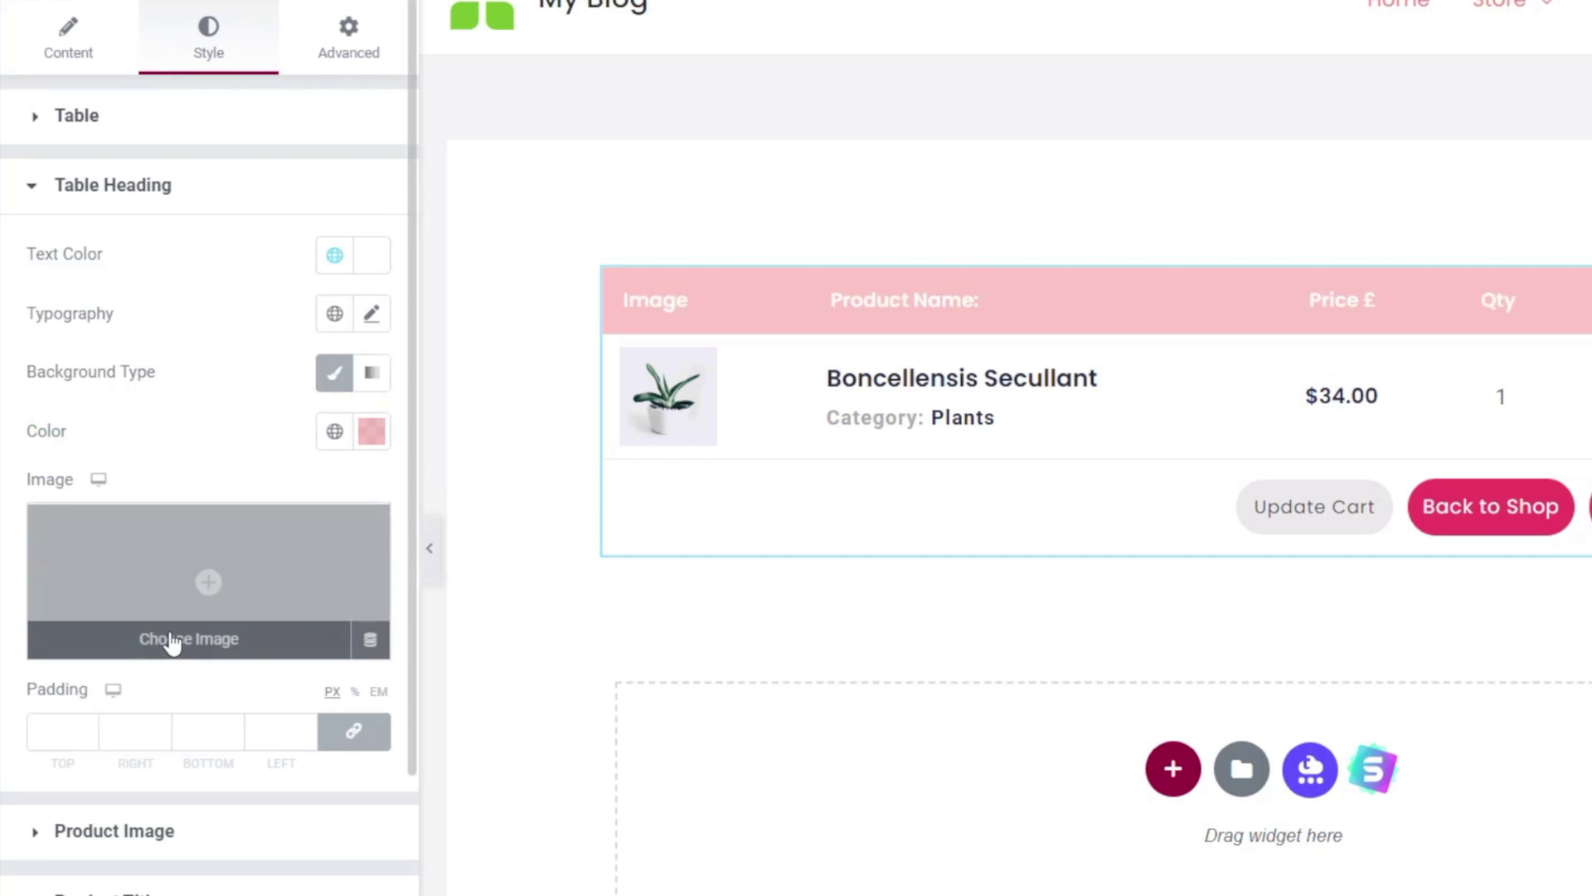
{"action": "left_click", "coordinate": [365, 444]}
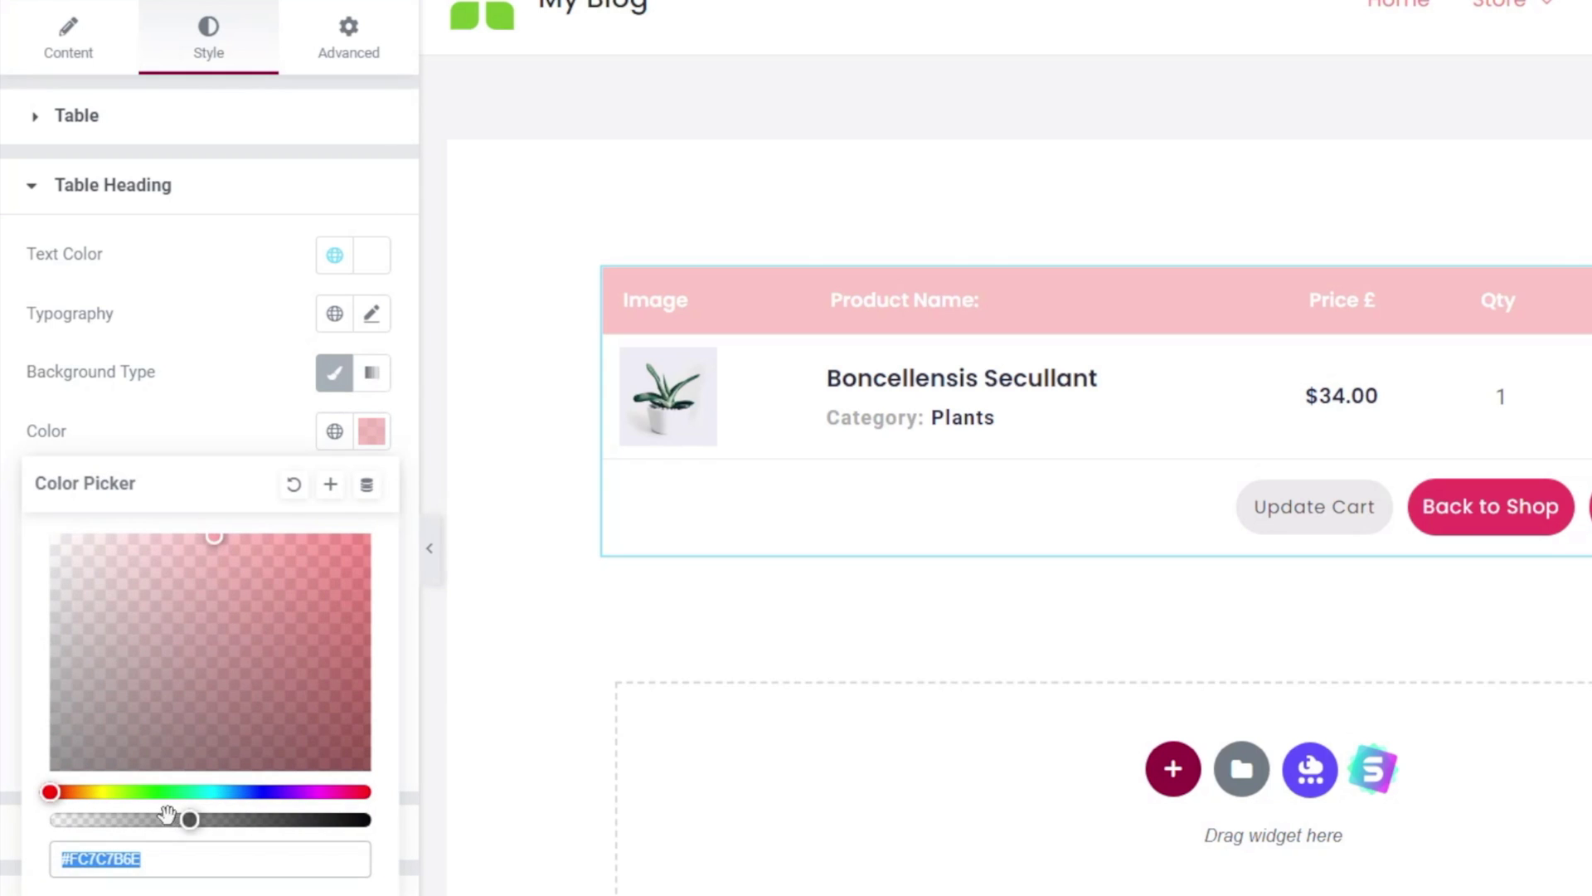
{"action": "left_click_drag", "start_coordinate": [189, 819], "coordinate": [268, 820]}
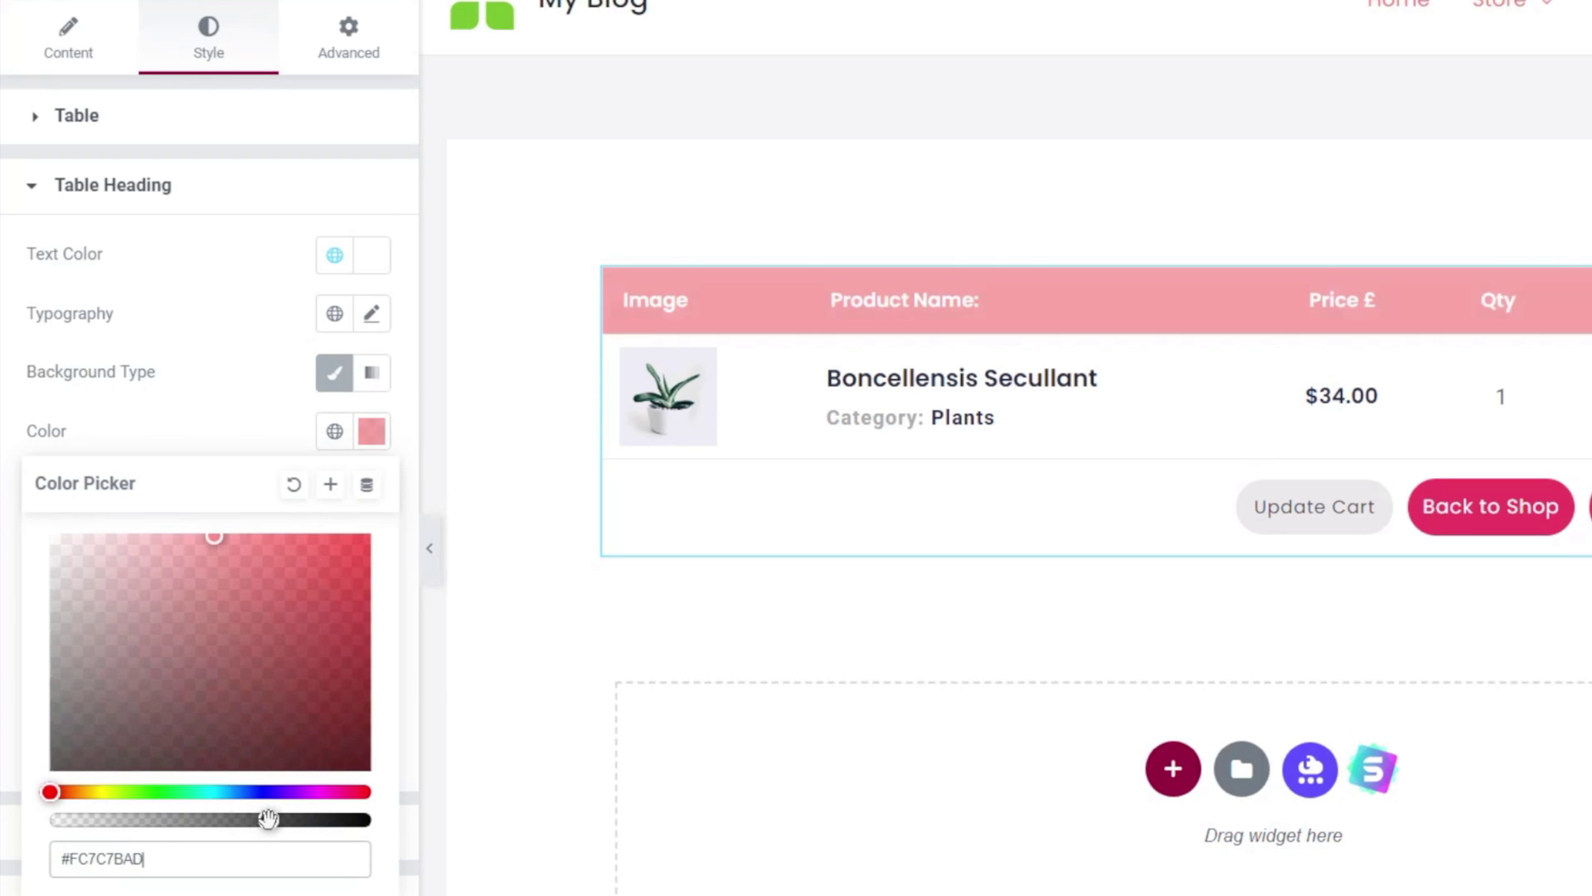
{"action": "left_click", "coordinate": [192, 419]}
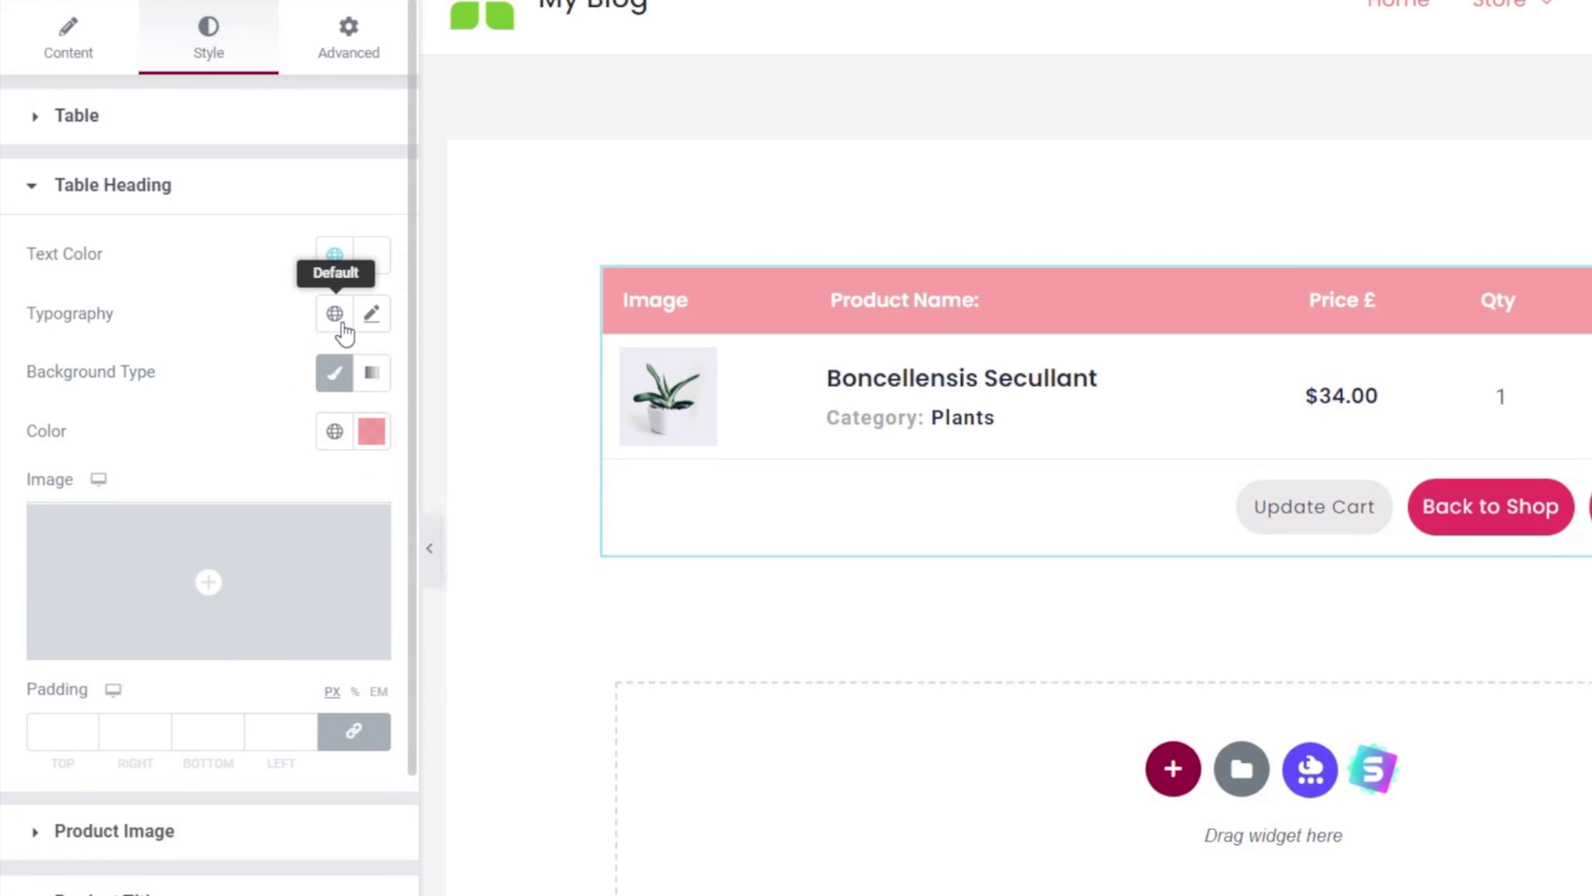
{"action": "mouse_move", "coordinate": [240, 525]}
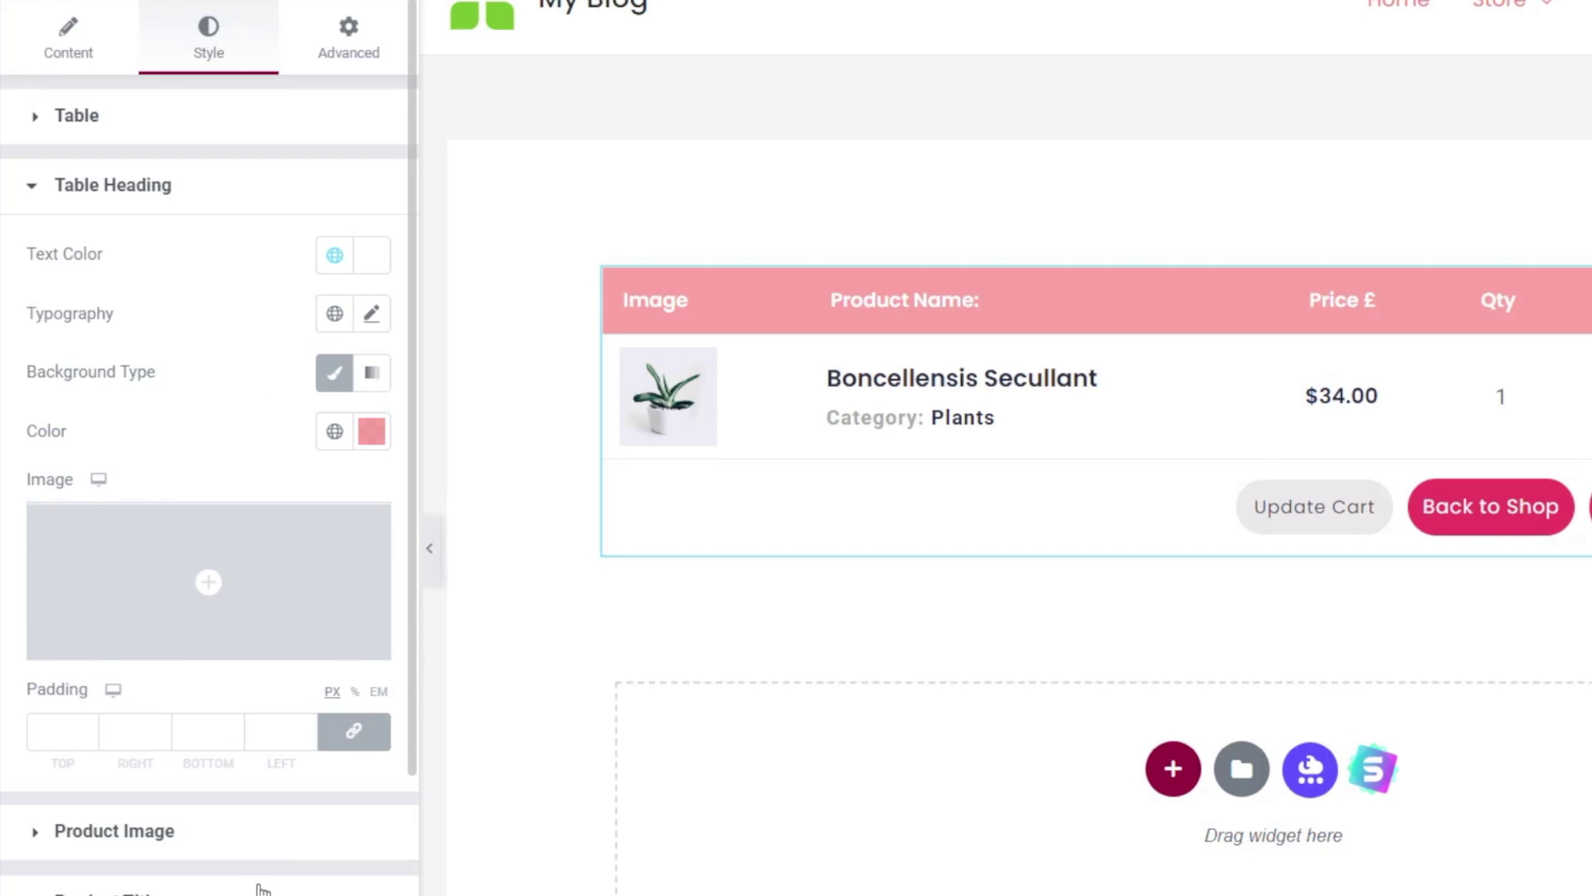
{"action": "left_click", "coordinate": [135, 838]}
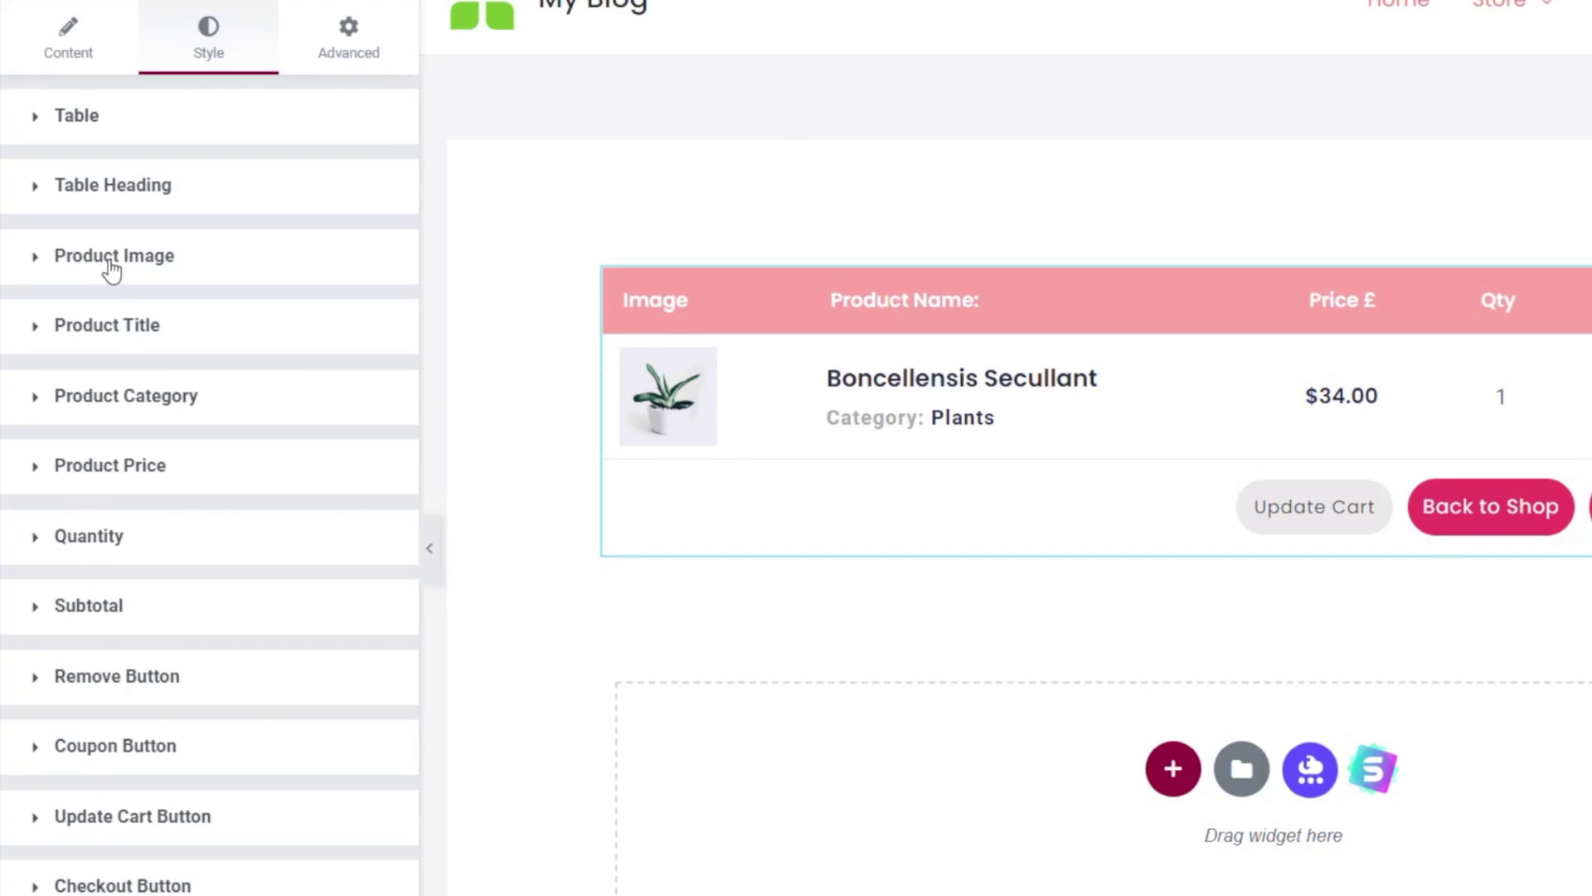
- Set the Product Image border radius to 50% on all corners to make it circular
{"action": "left_click", "coordinate": [112, 264]}
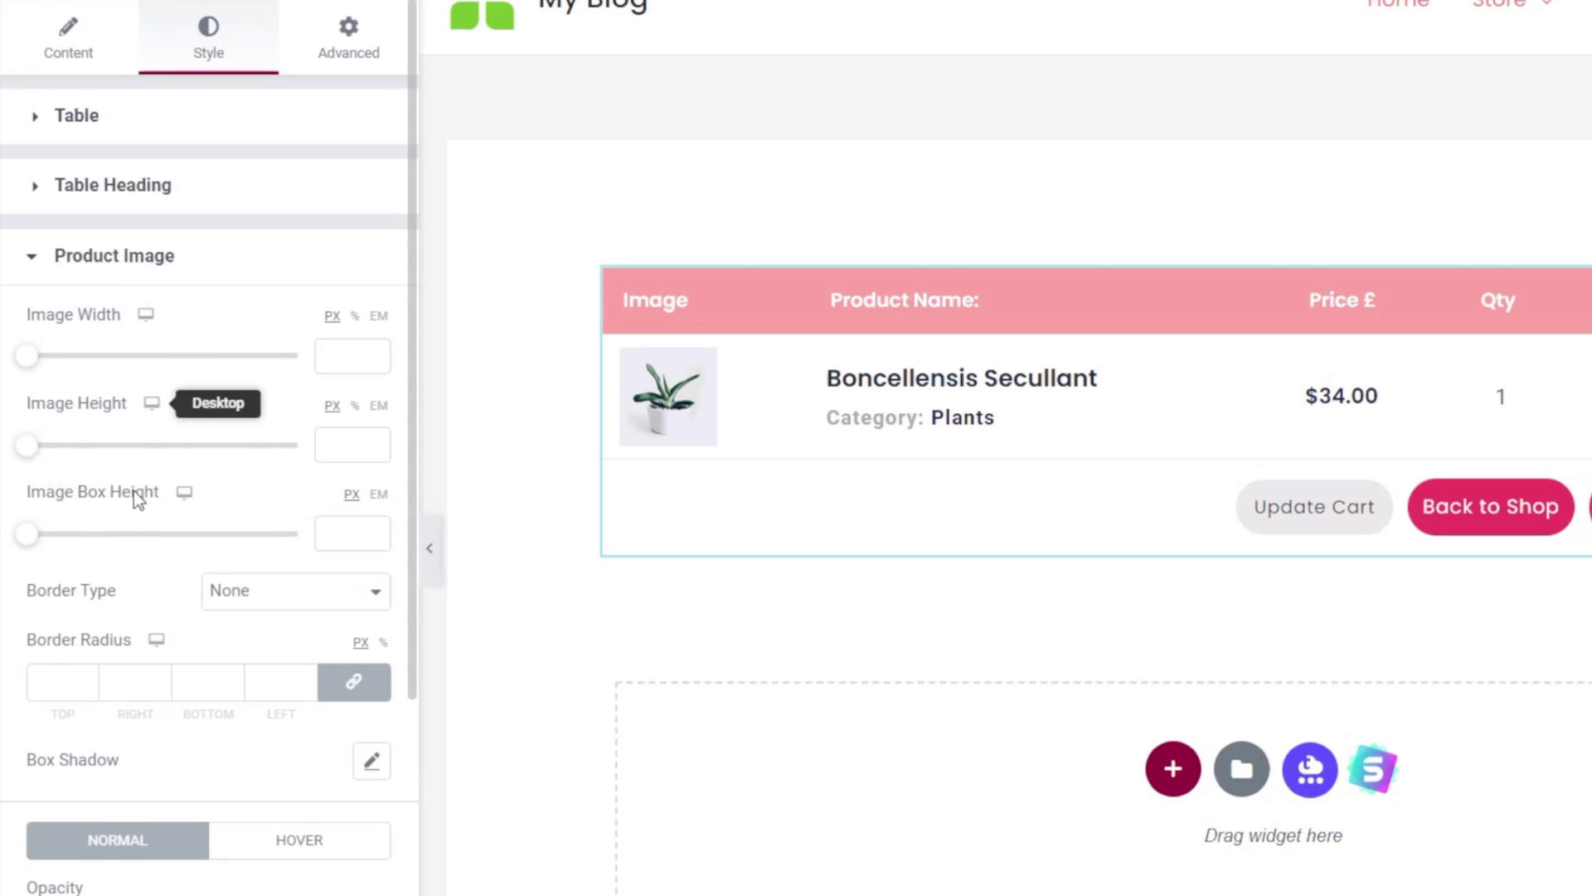
{"action": "left_click", "coordinate": [43, 681]}
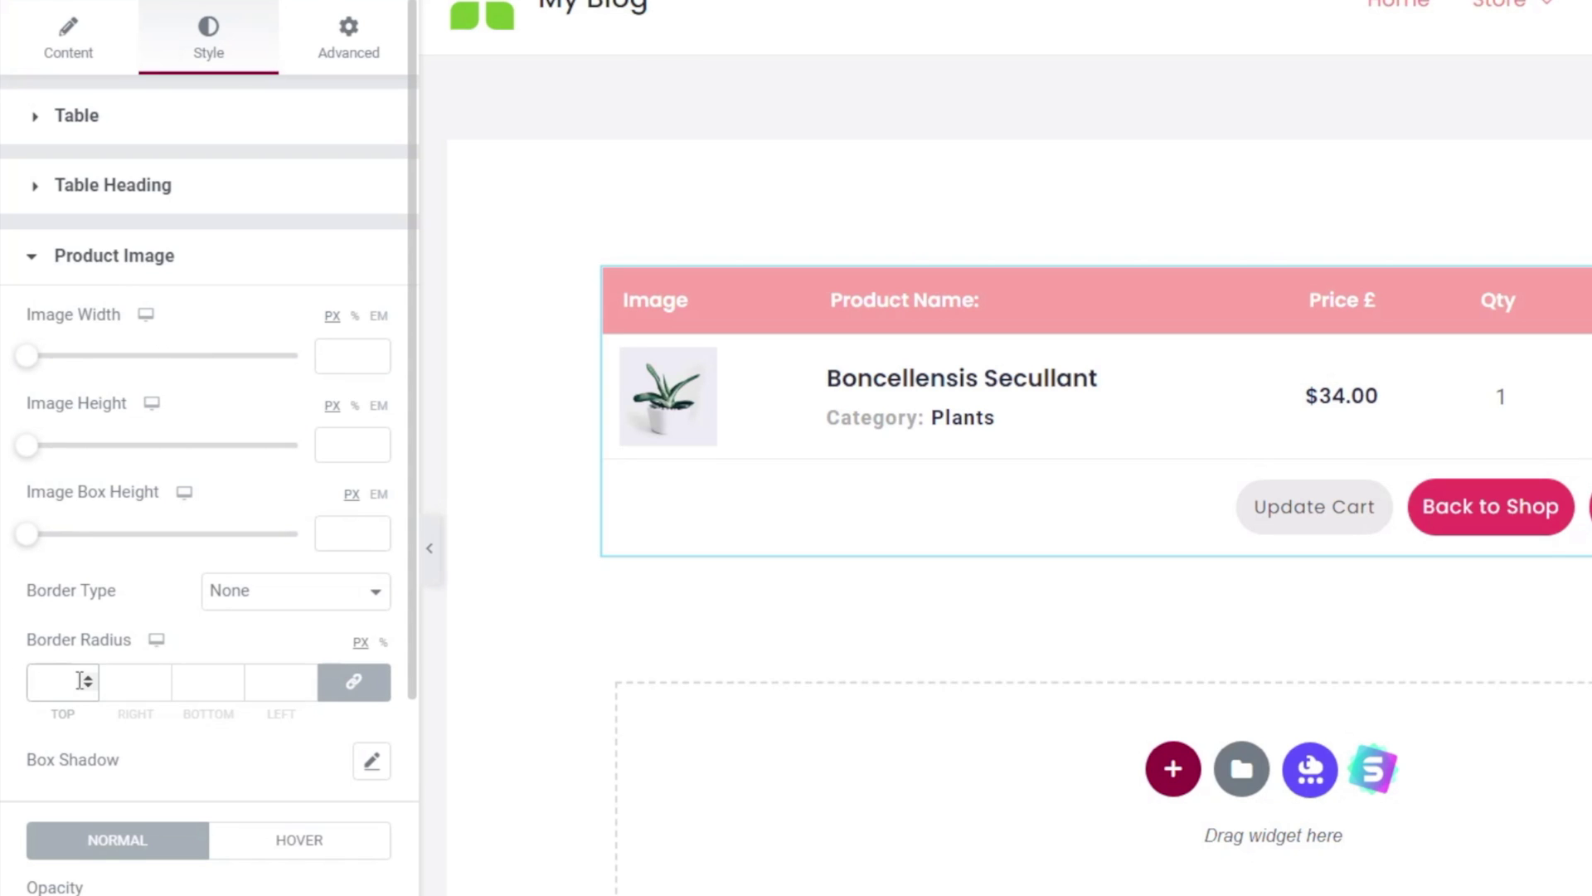
{"action": "left_click", "coordinate": [383, 642]}
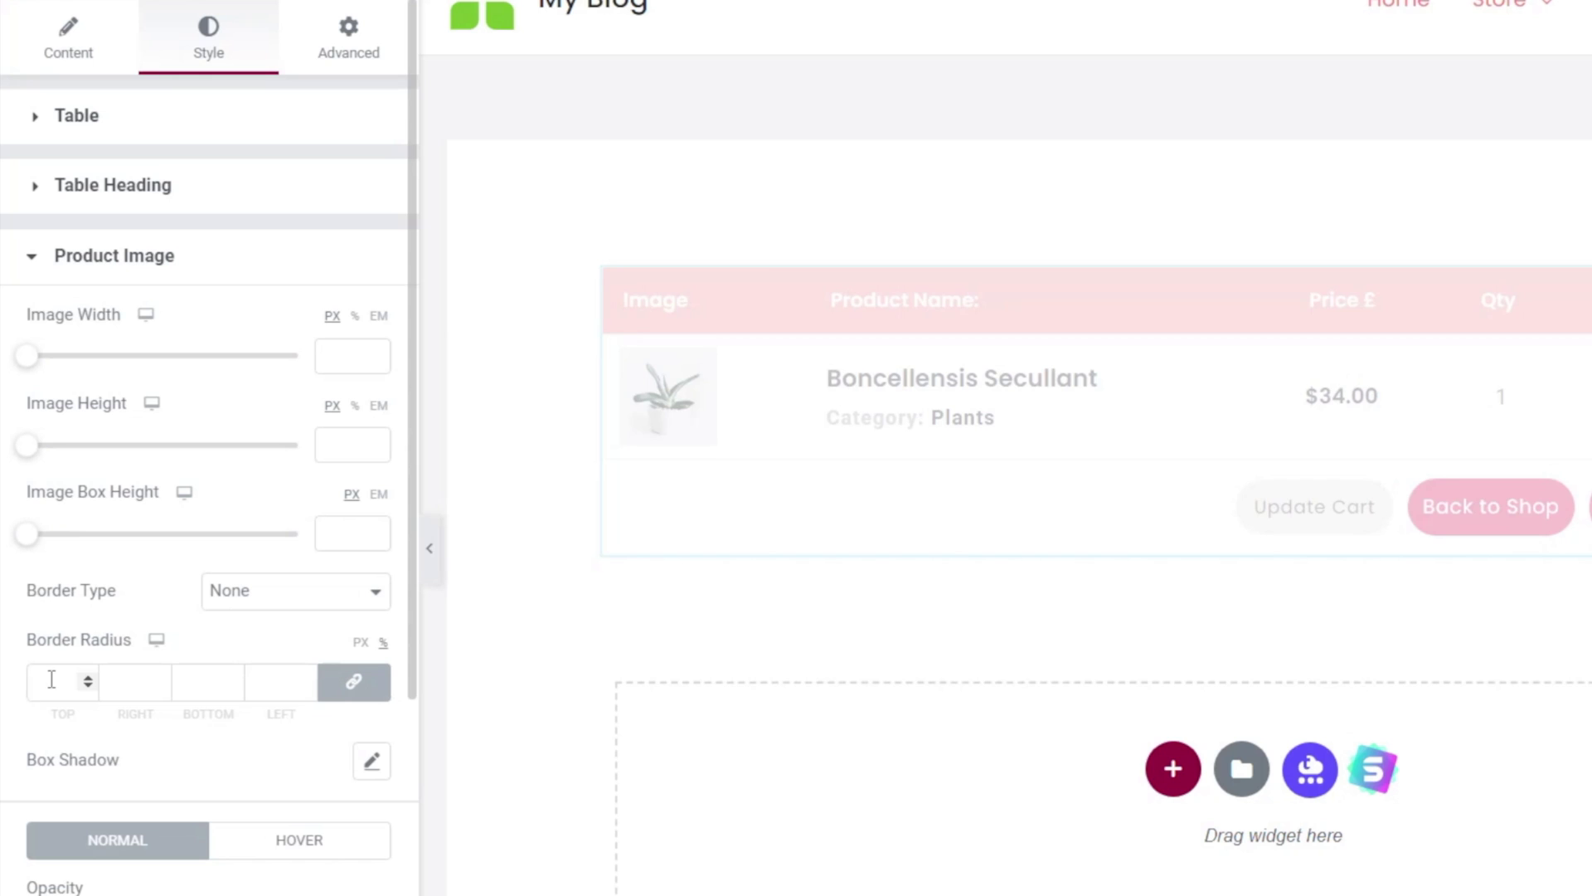
{"action": "left_click", "coordinate": [51, 679]}
{"action": "type", "text": "50"}
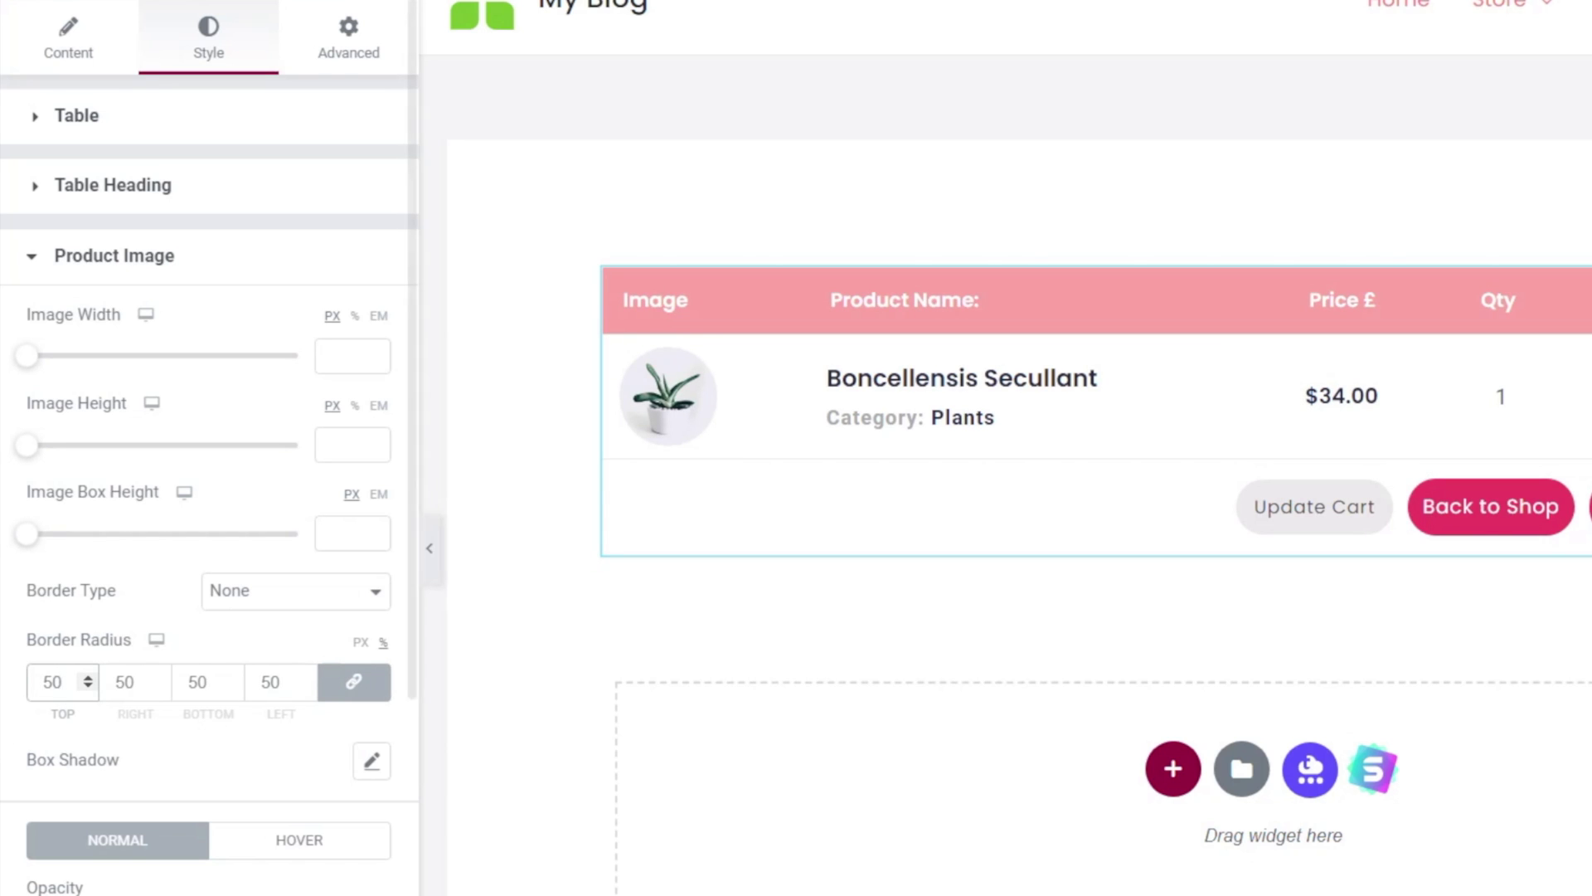
{"action": "scroll", "coordinate": [51, 678], "scroll_direction": "down", "scroll_amount": 2}
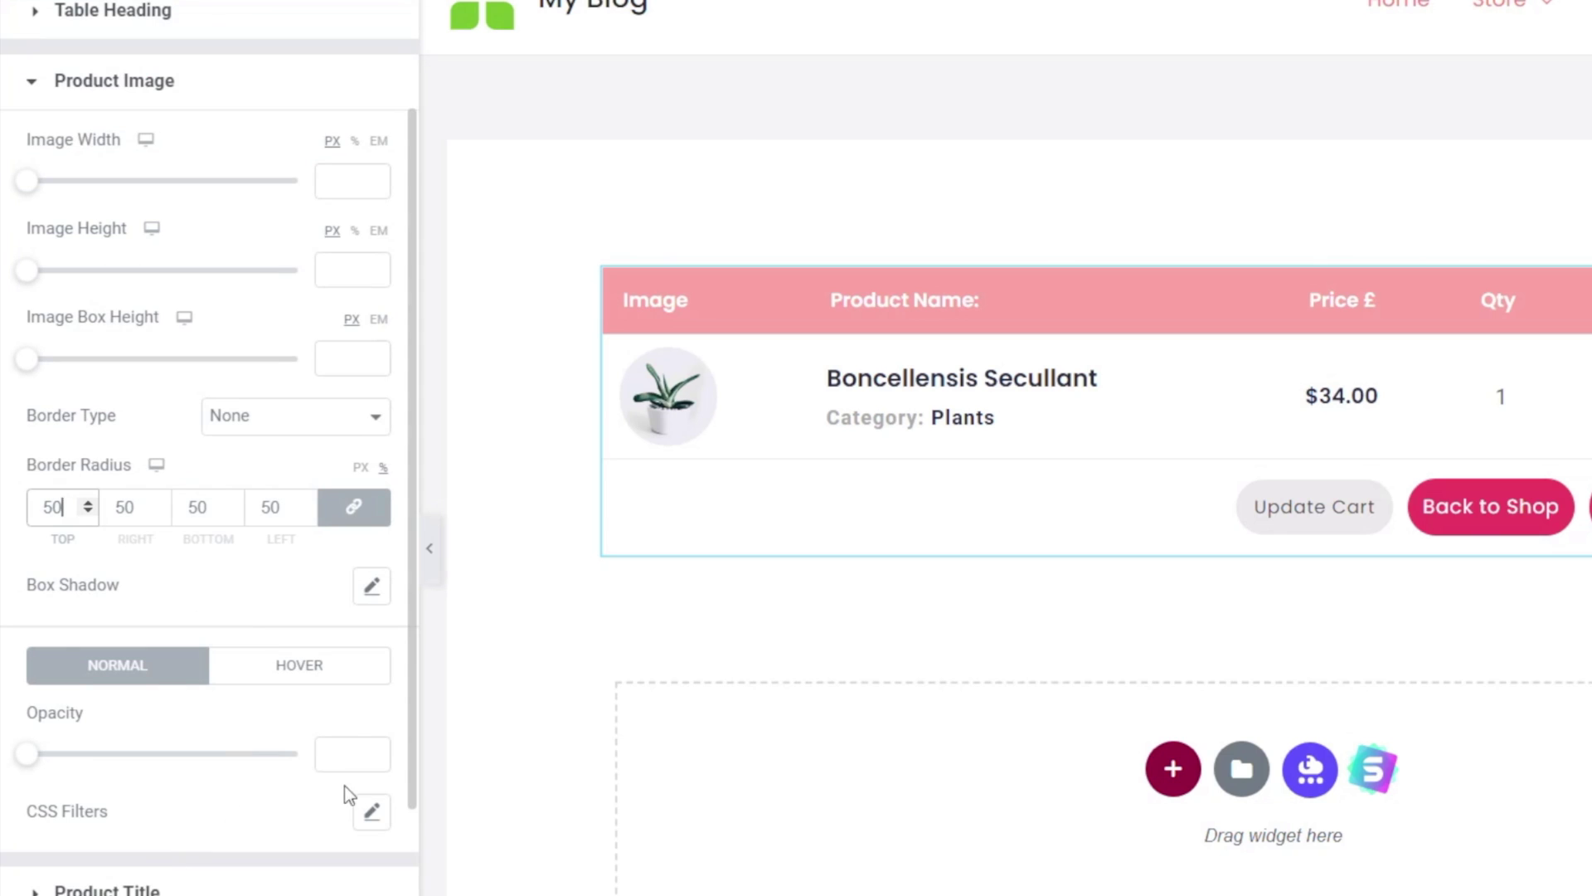
{"action": "left_click", "coordinate": [312, 685]}
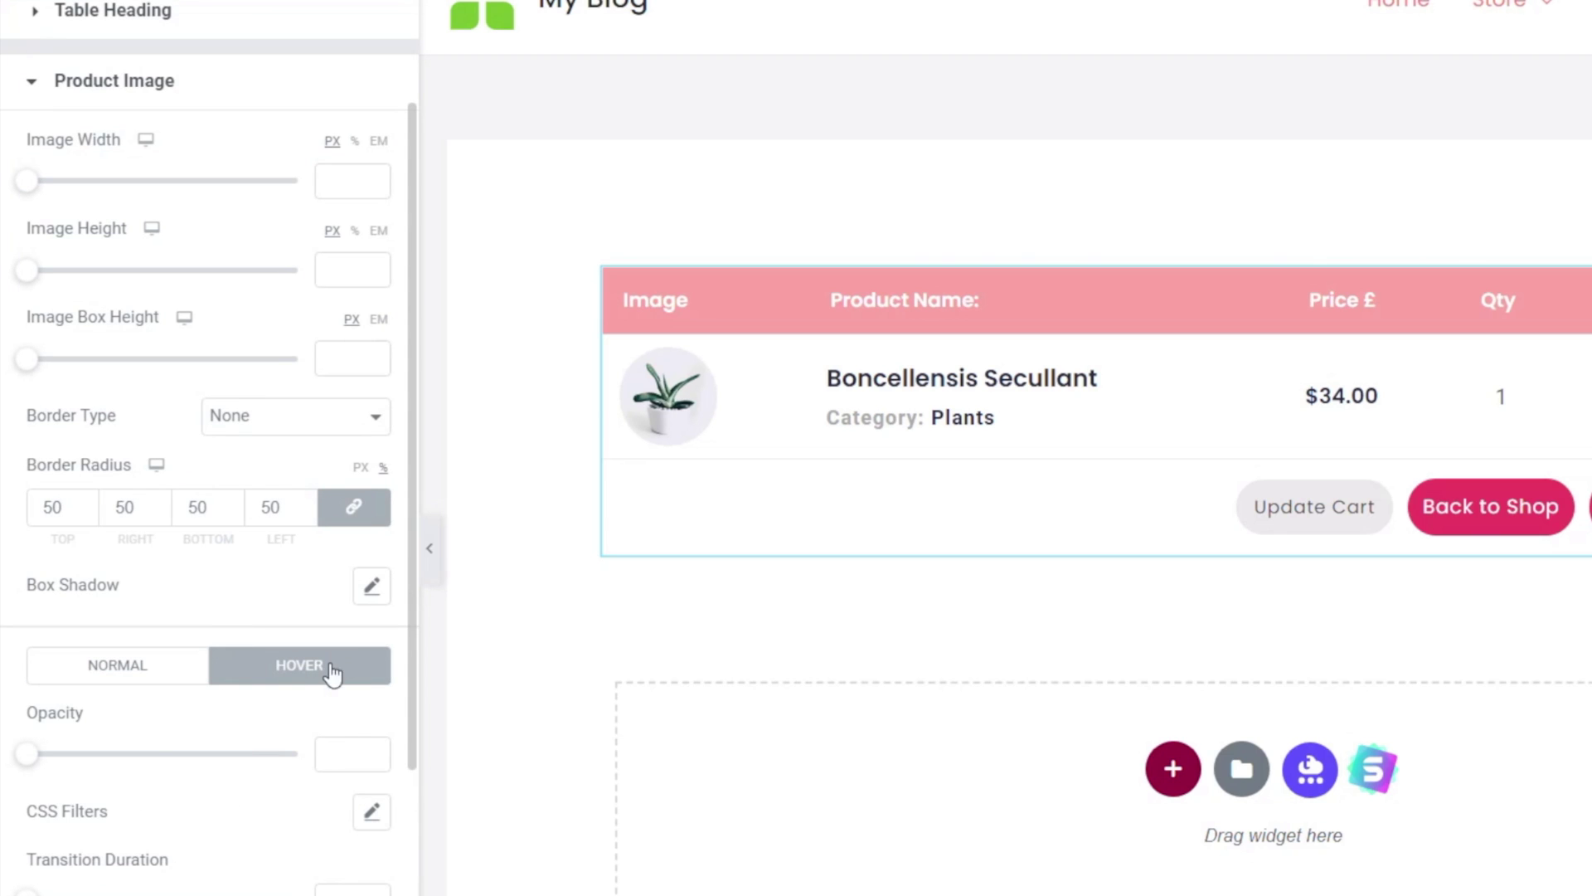
{"action": "left_click", "coordinate": [372, 812]}
{"action": "scroll", "coordinate": [182, 764], "scroll_direction": "down", "scroll_amount": 4}
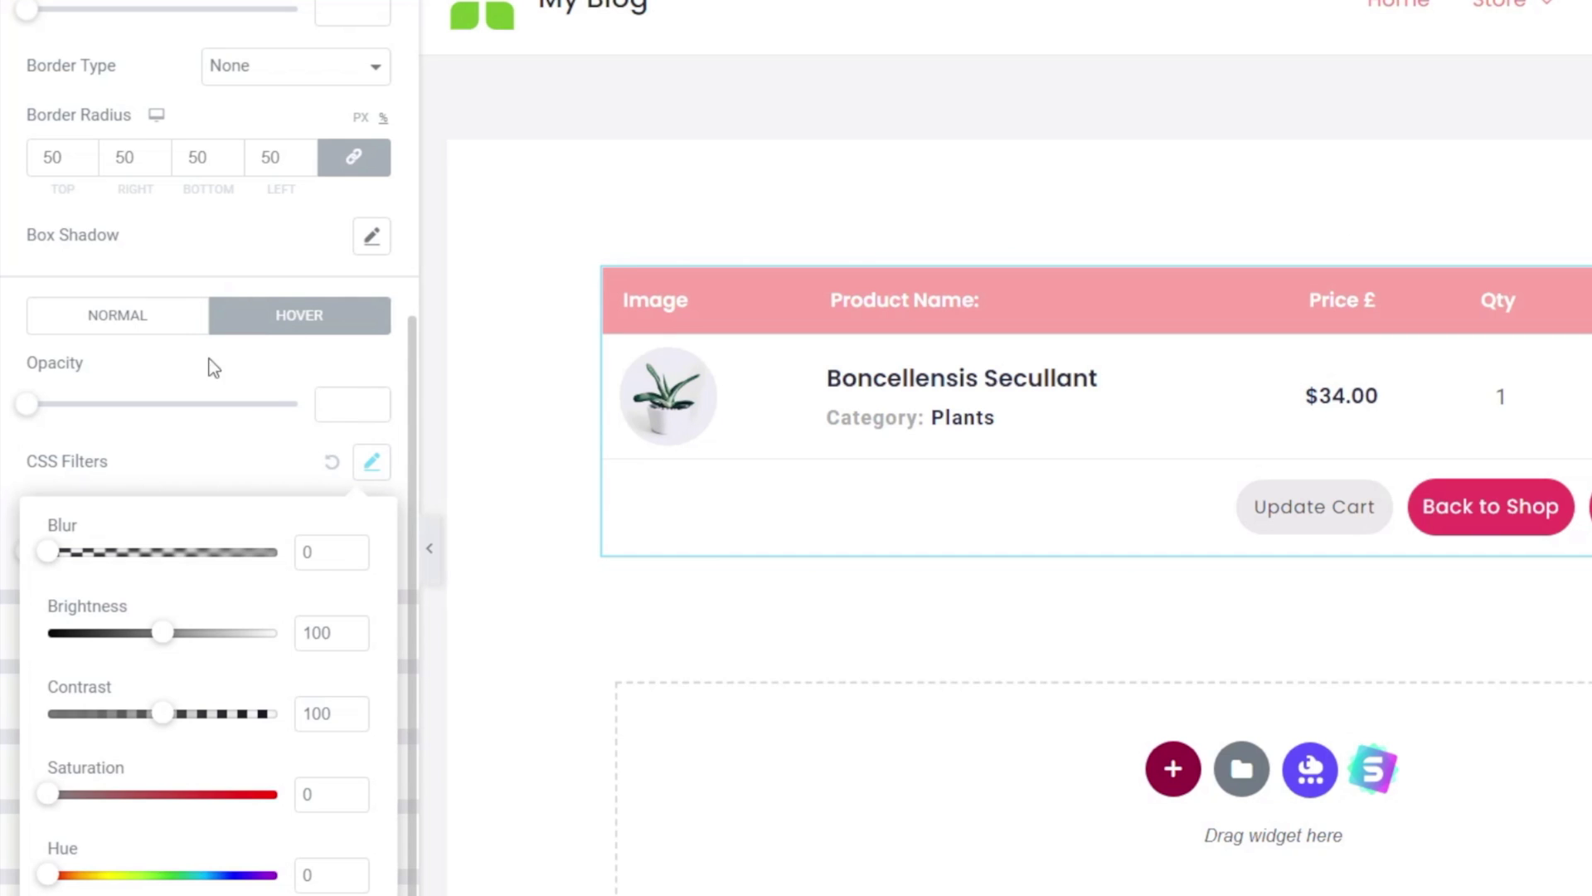
{"action": "left_click", "coordinate": [372, 463]}
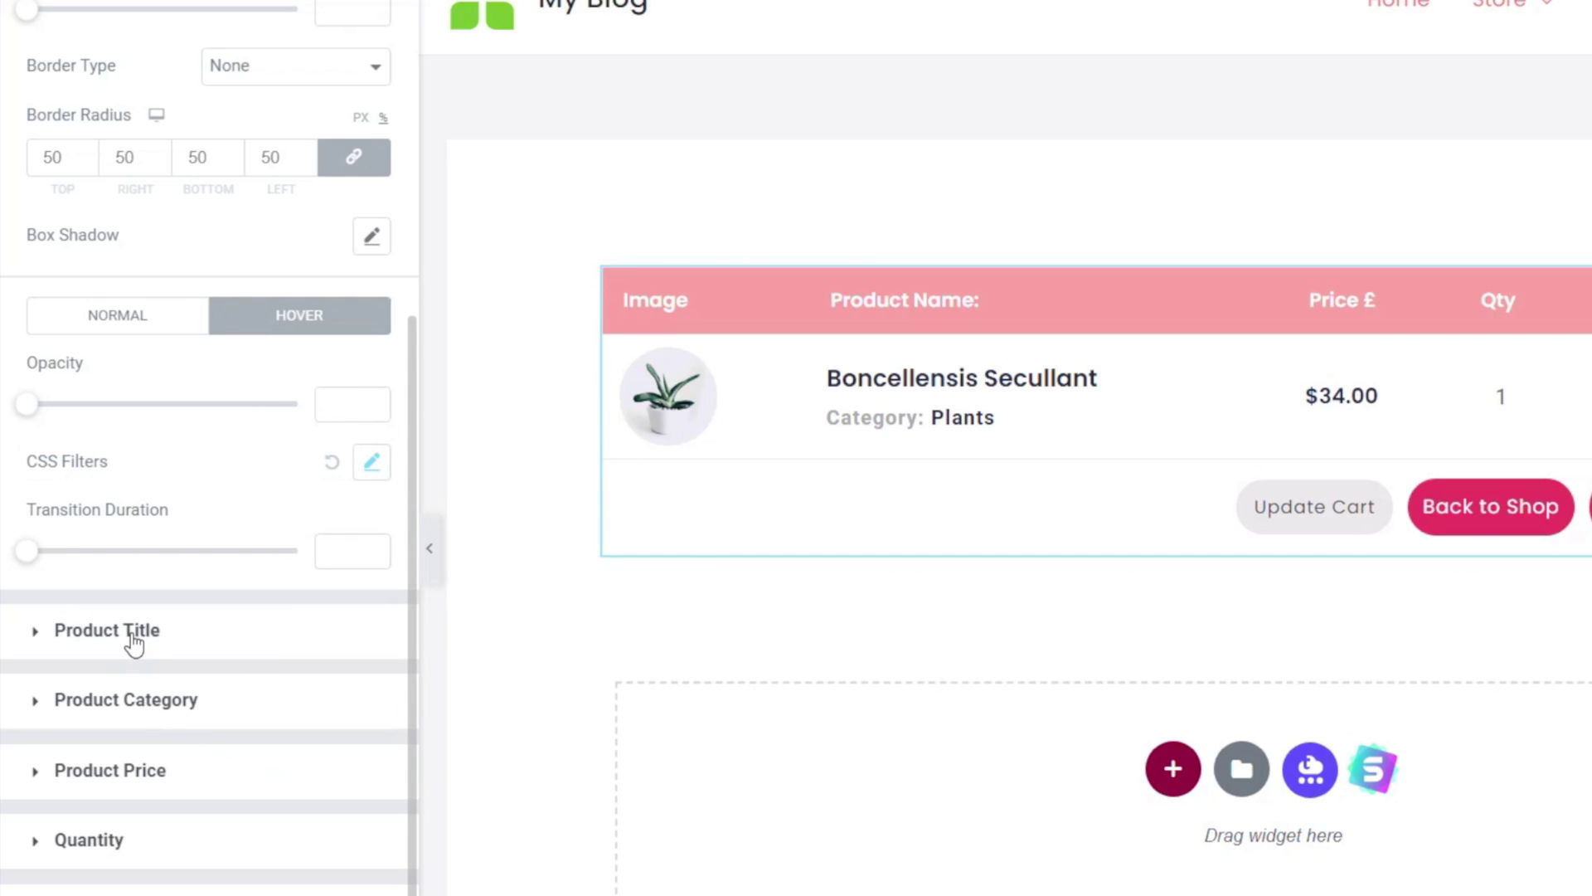
{"action": "left_click", "coordinate": [107, 630]}
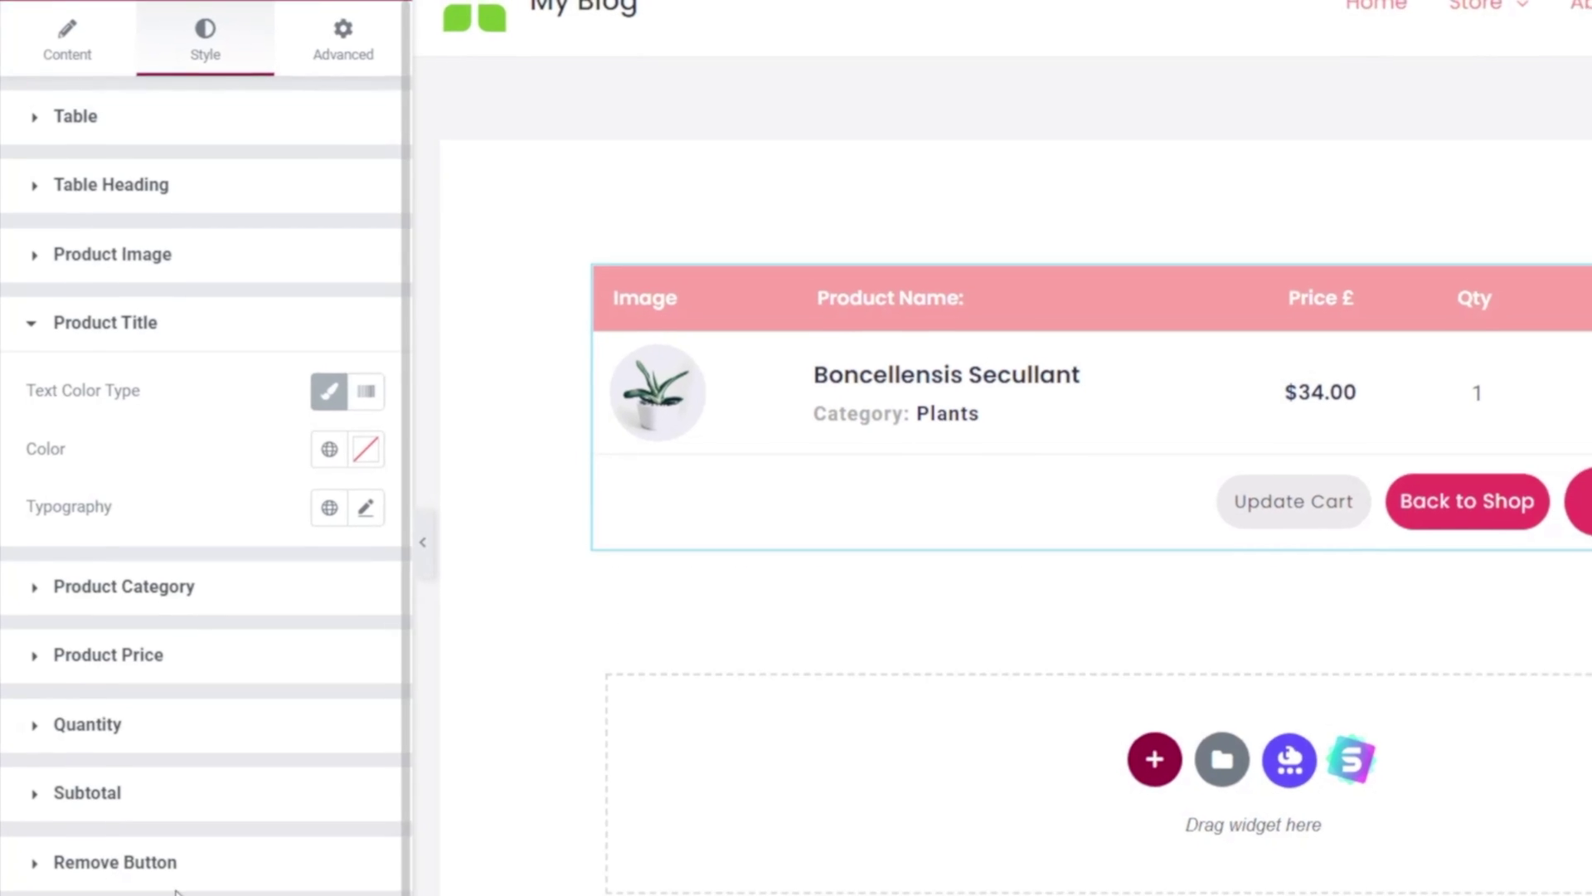
- Set the Remove Button icon colour to the pink New Global Color
{"action": "left_click", "coordinate": [154, 874]}
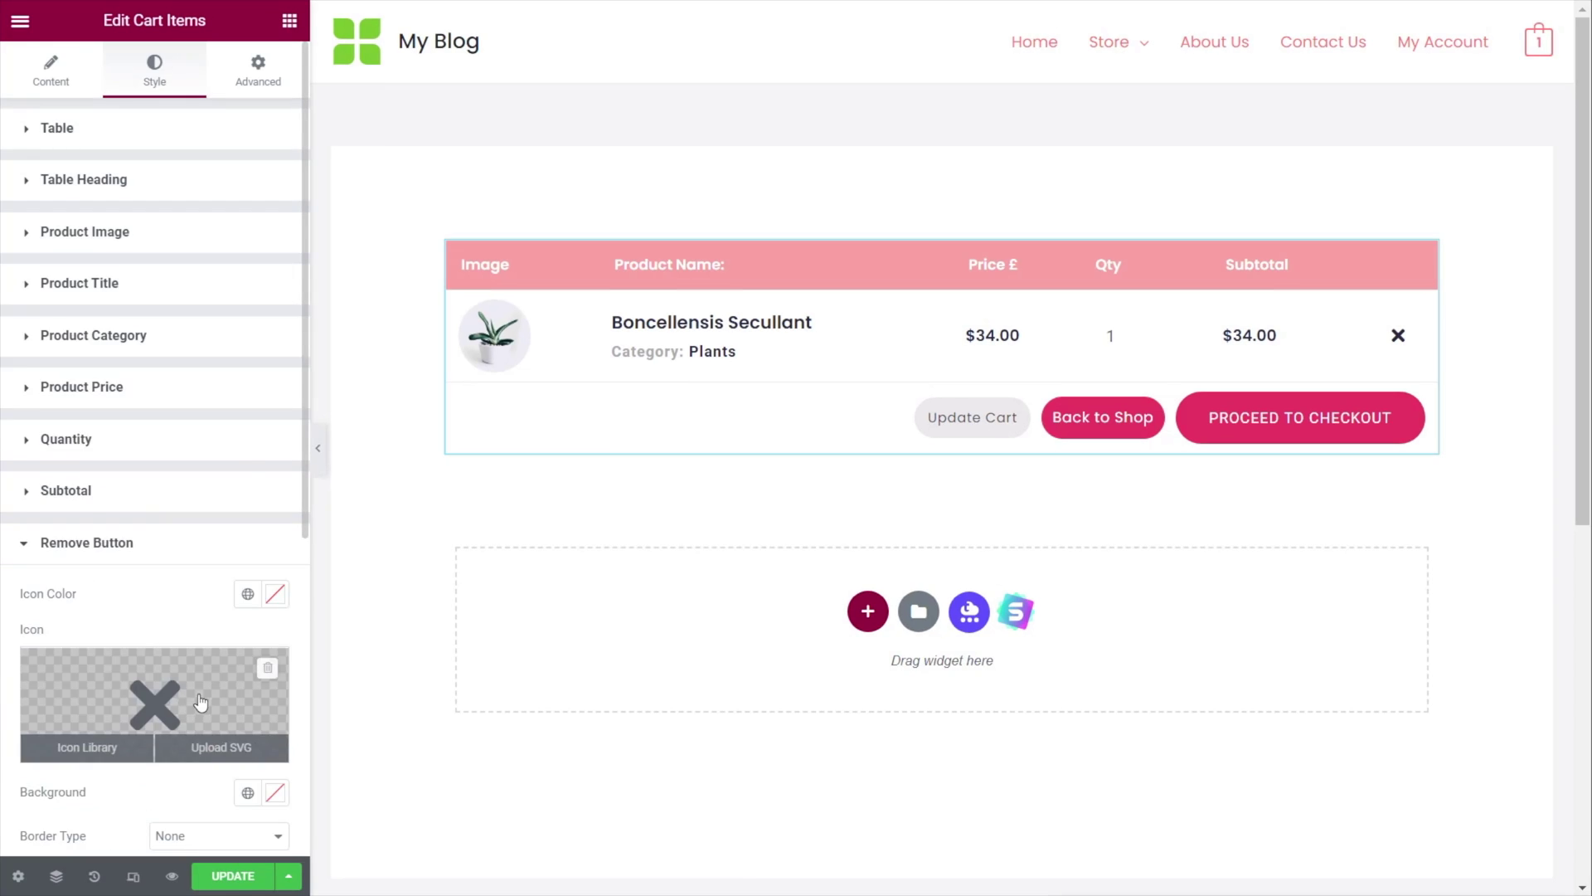
{"action": "scroll", "coordinate": [200, 702], "scroll_direction": "down", "scroll_amount": 3}
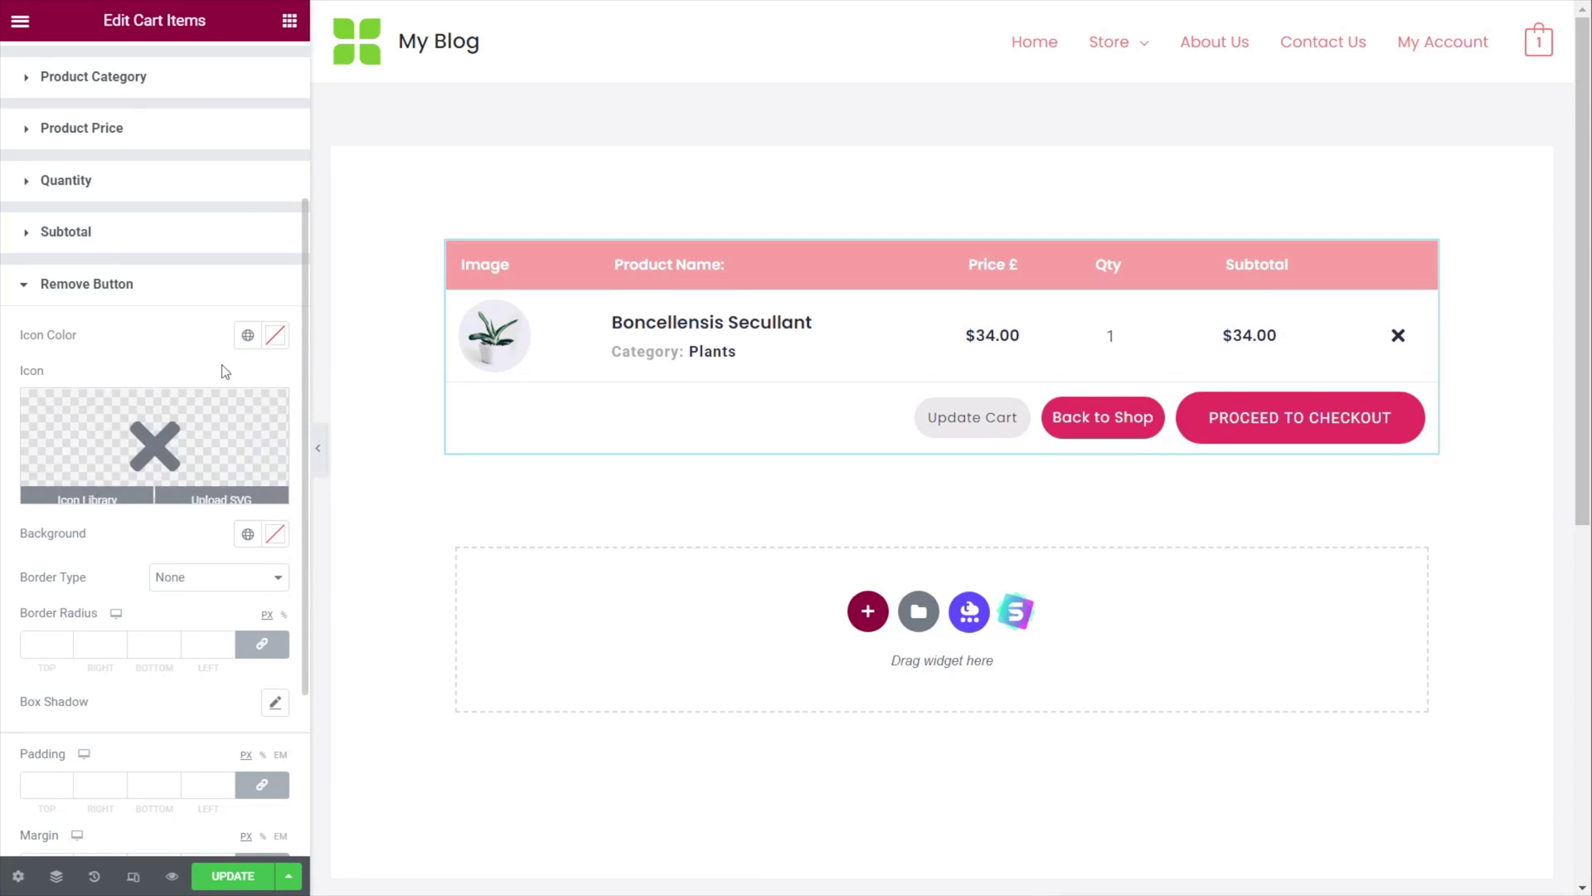
{"action": "left_click", "coordinate": [252, 337]}
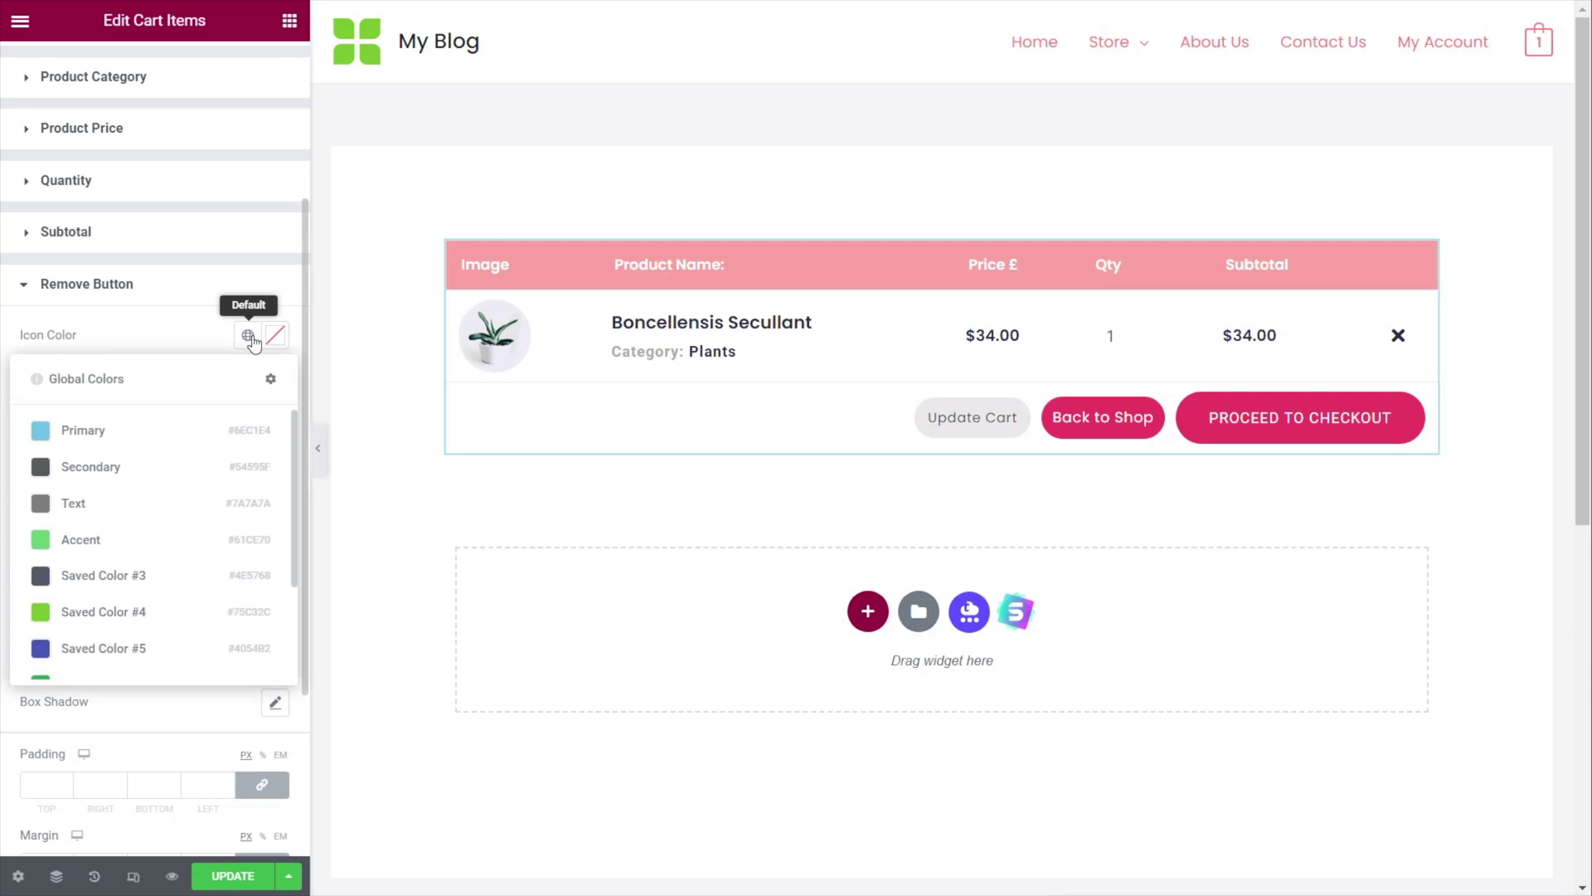
{"action": "scroll", "coordinate": [149, 597], "scroll_direction": "down", "scroll_amount": 2}
{"action": "left_click", "coordinate": [122, 656]}
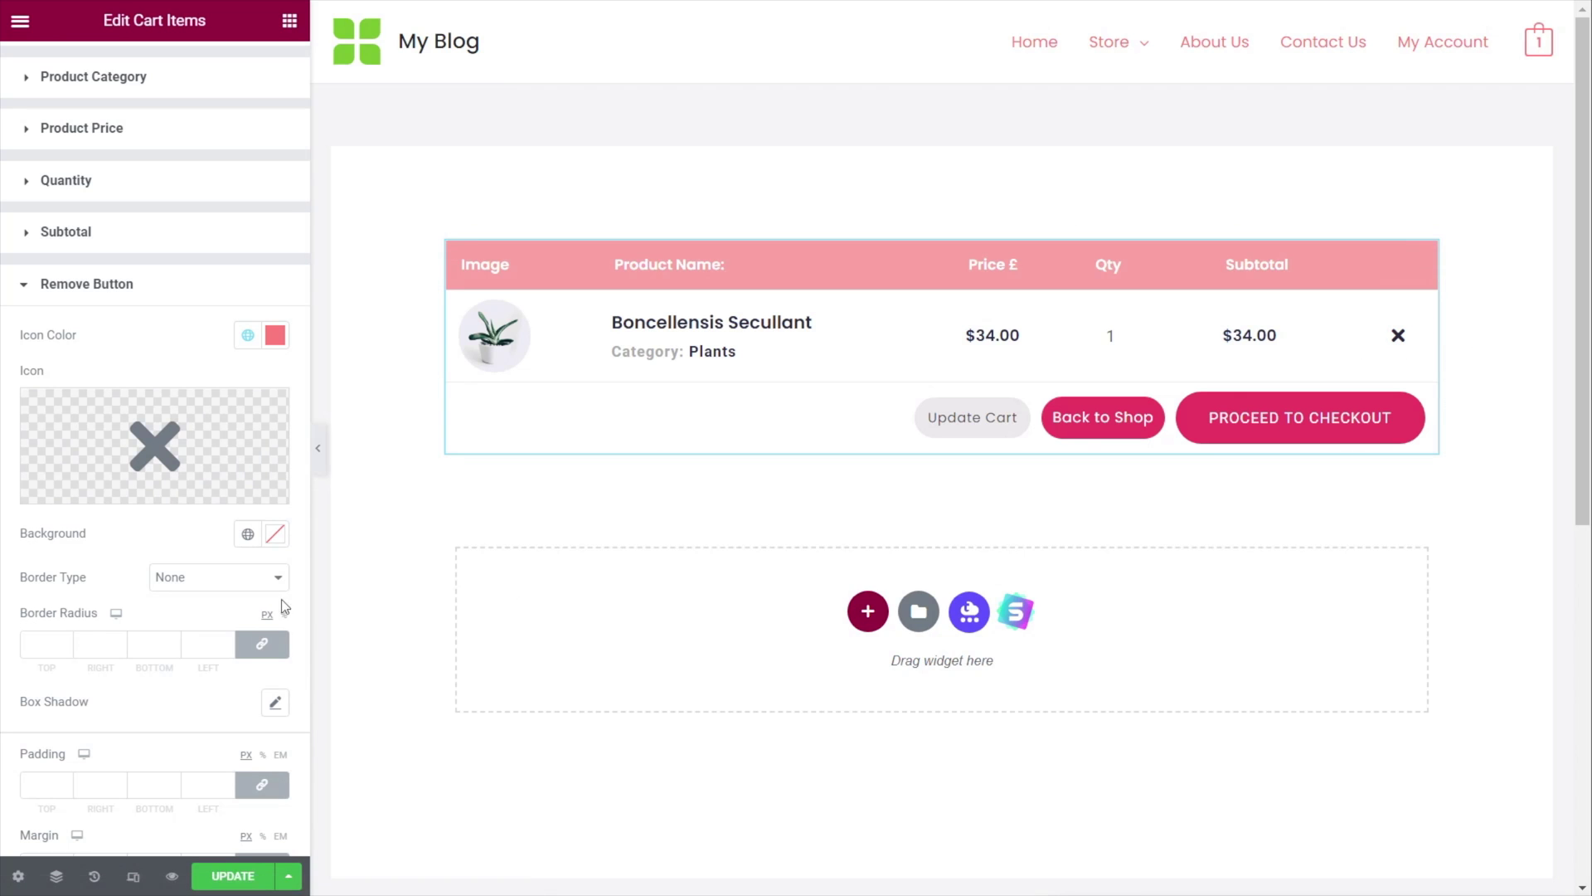
{"action": "left_click", "coordinate": [100, 305]}
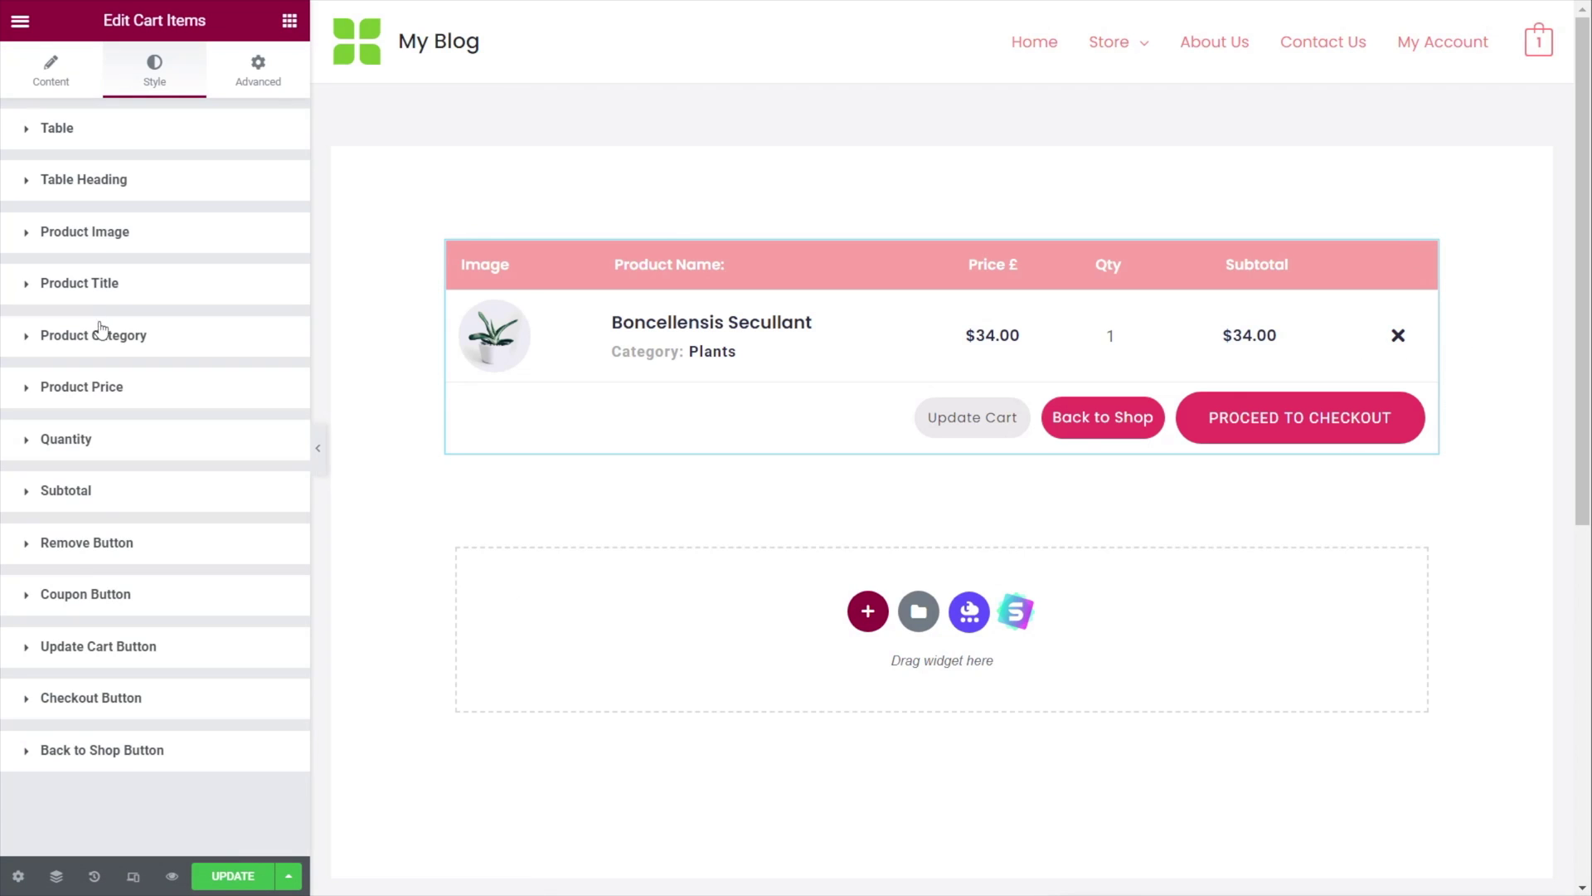
- Set the Checkout Button padding to 10 top/bottom and 20 right/left
{"action": "left_click", "coordinate": [89, 594]}
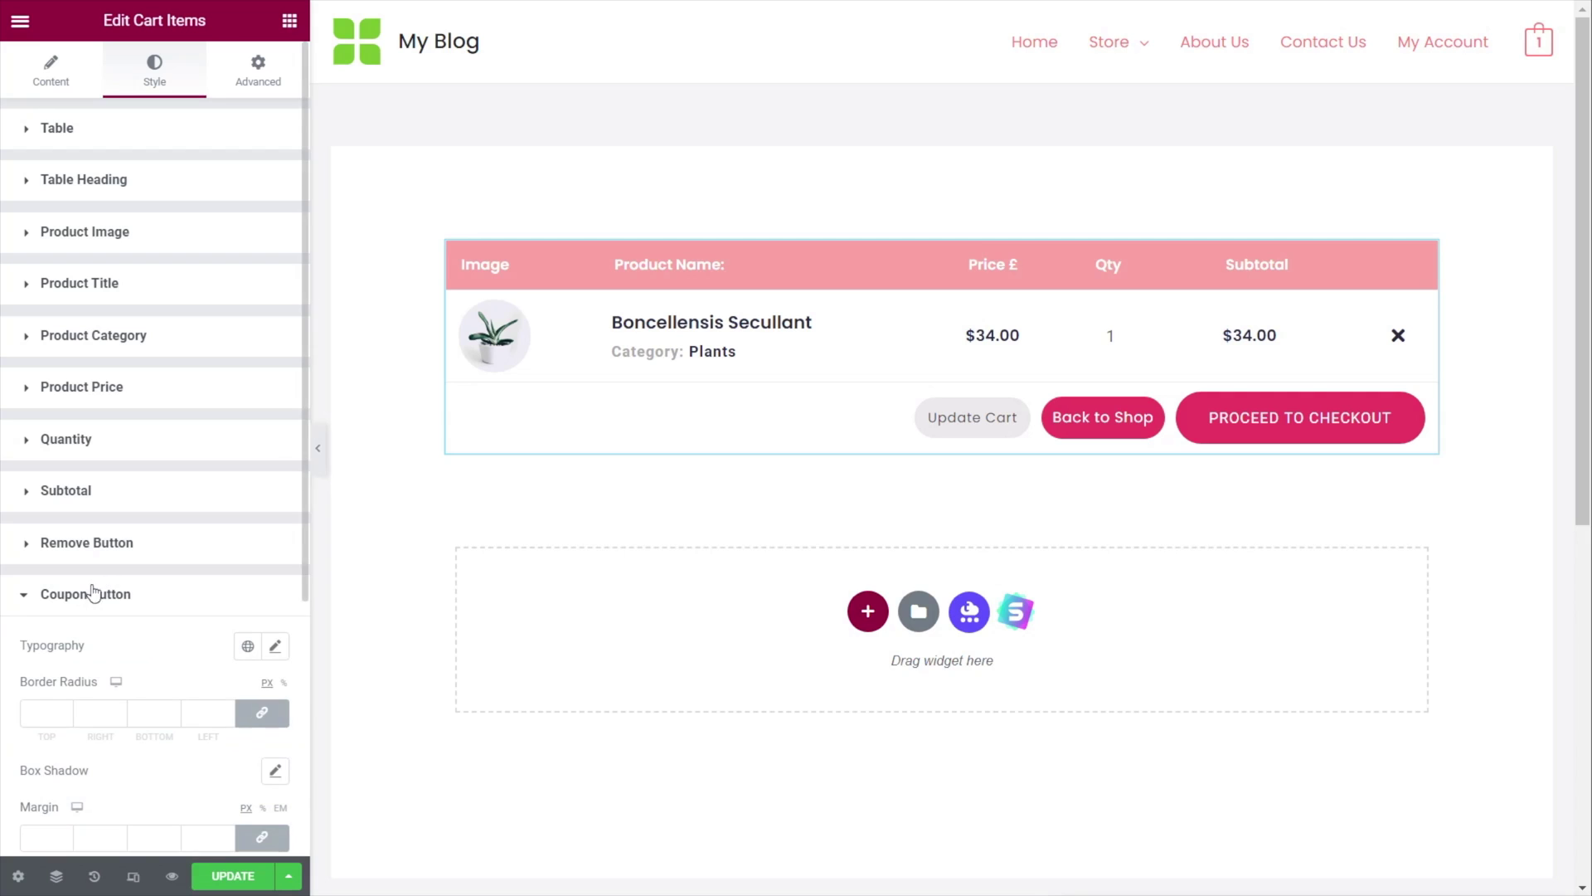
{"action": "left_click", "coordinate": [103, 596]}
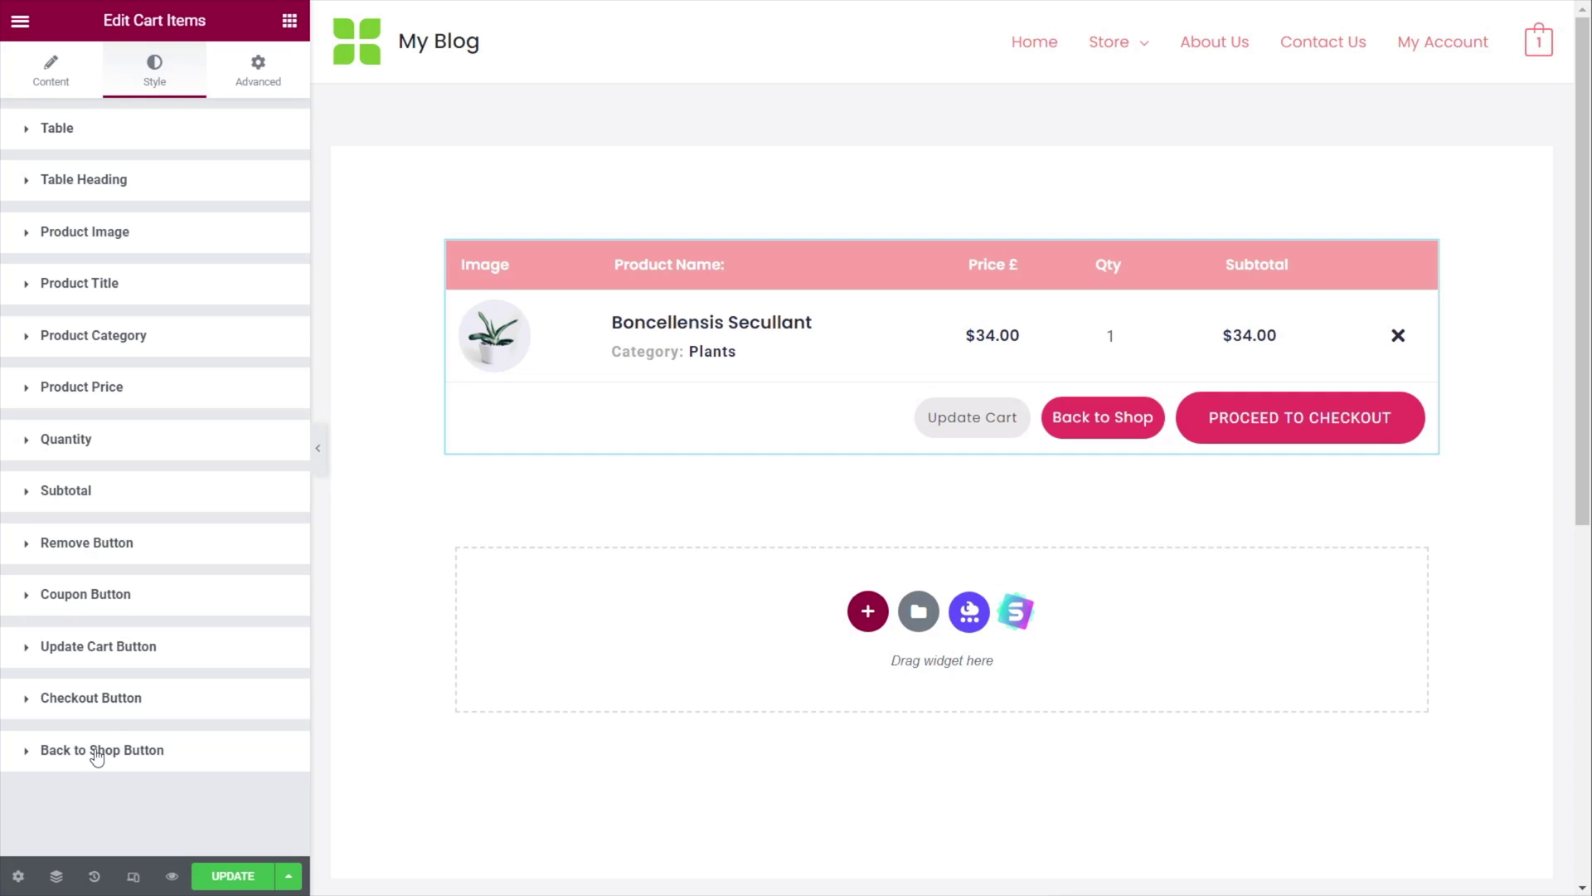
{"action": "left_click", "coordinate": [110, 699]}
{"action": "scroll", "coordinate": [95, 630], "scroll_direction": "down", "scroll_amount": 5}
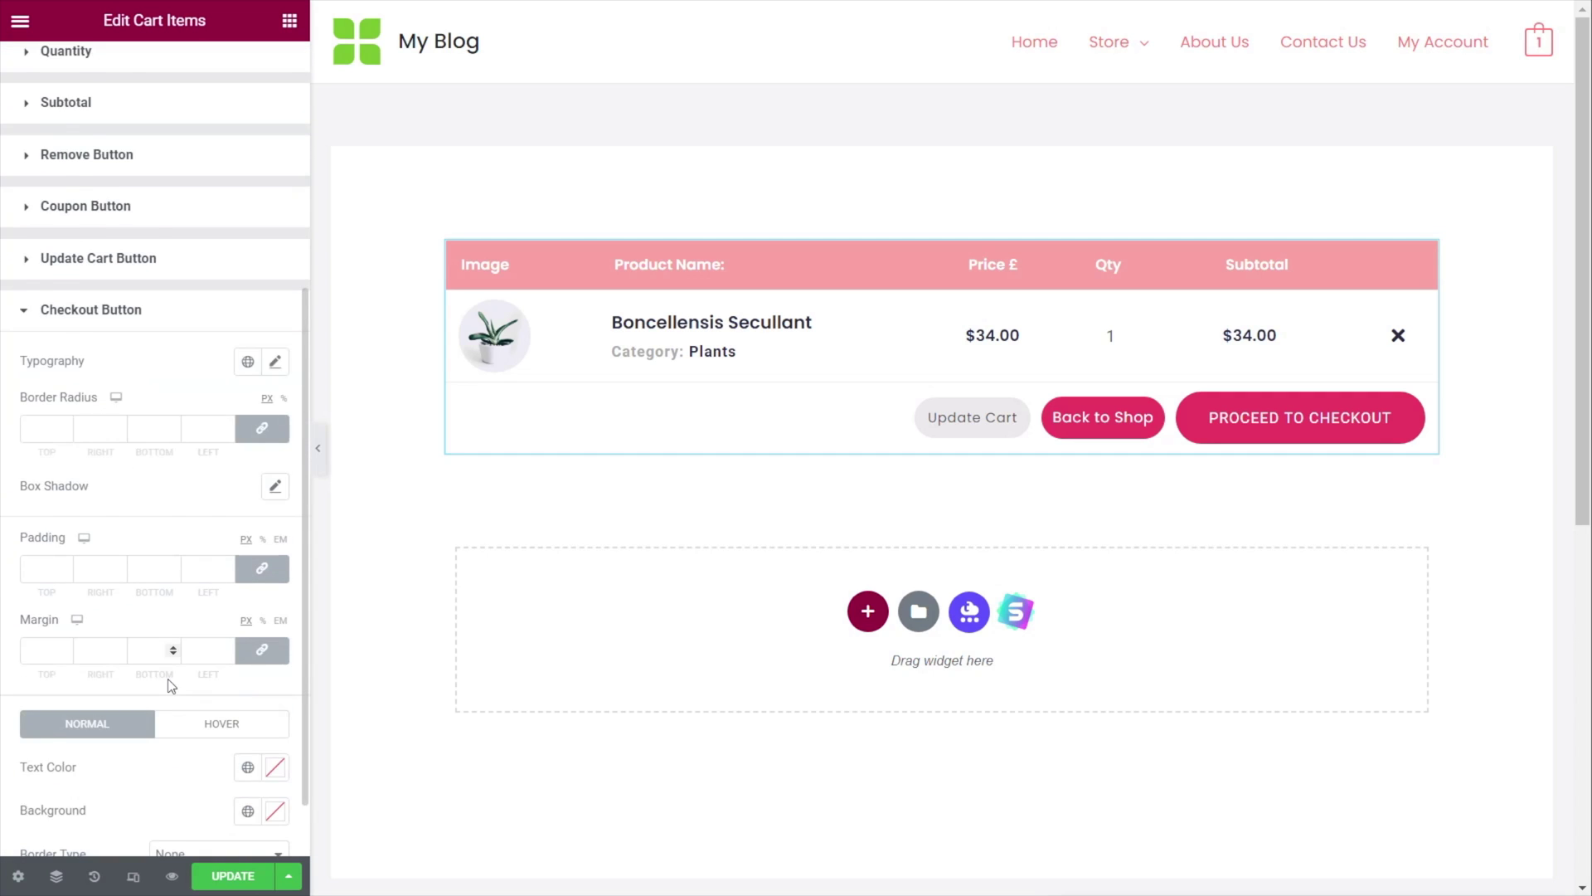
{"action": "left_click", "coordinate": [29, 488]}
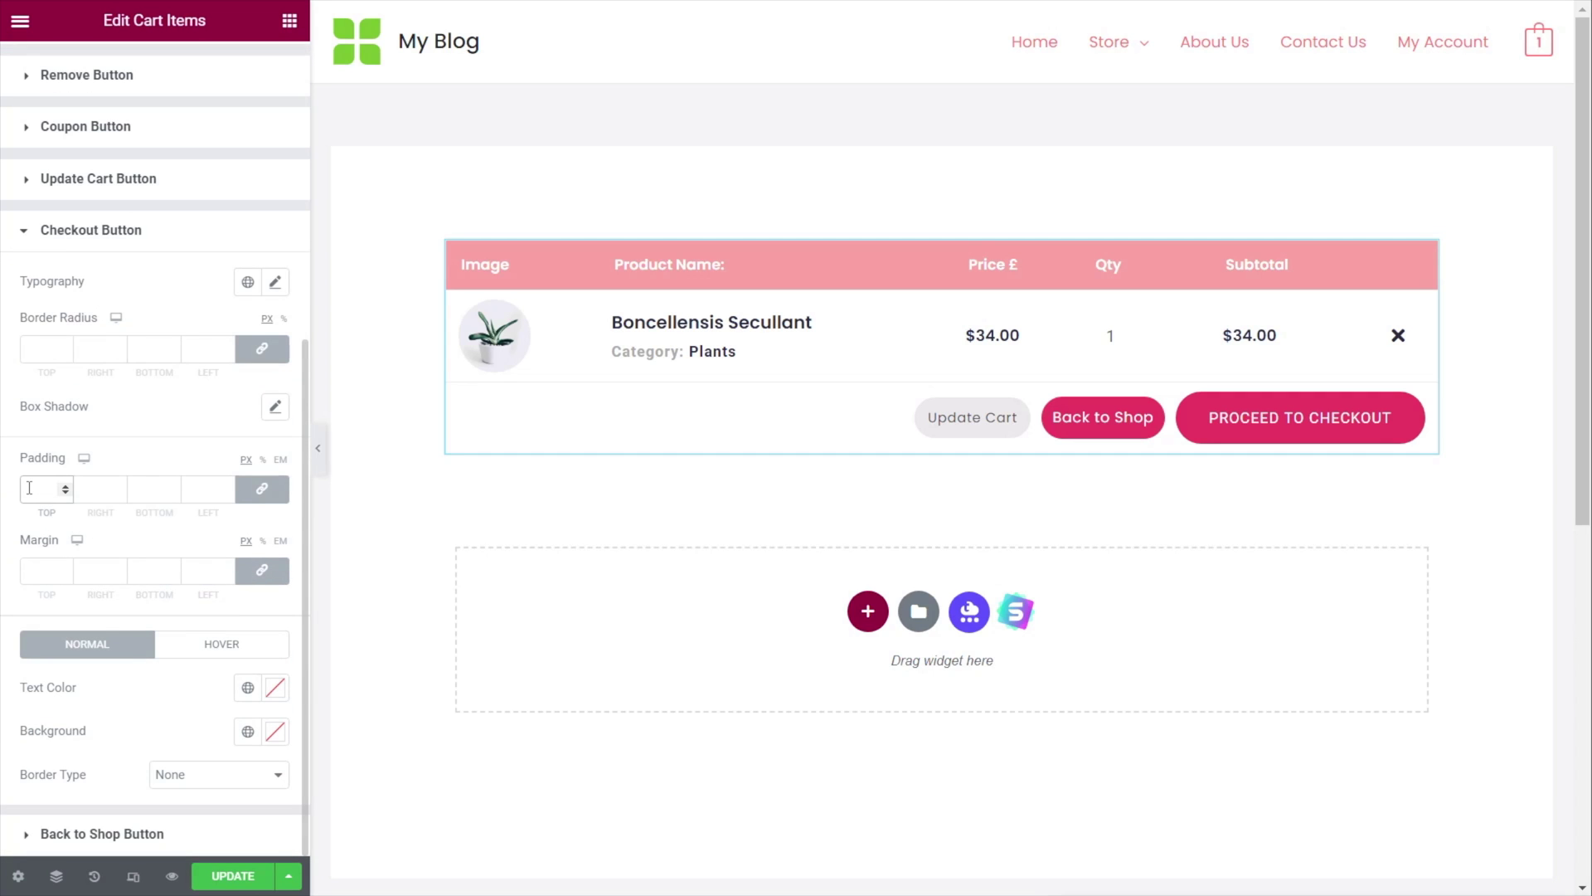
{"action": "type", "text": "10"}
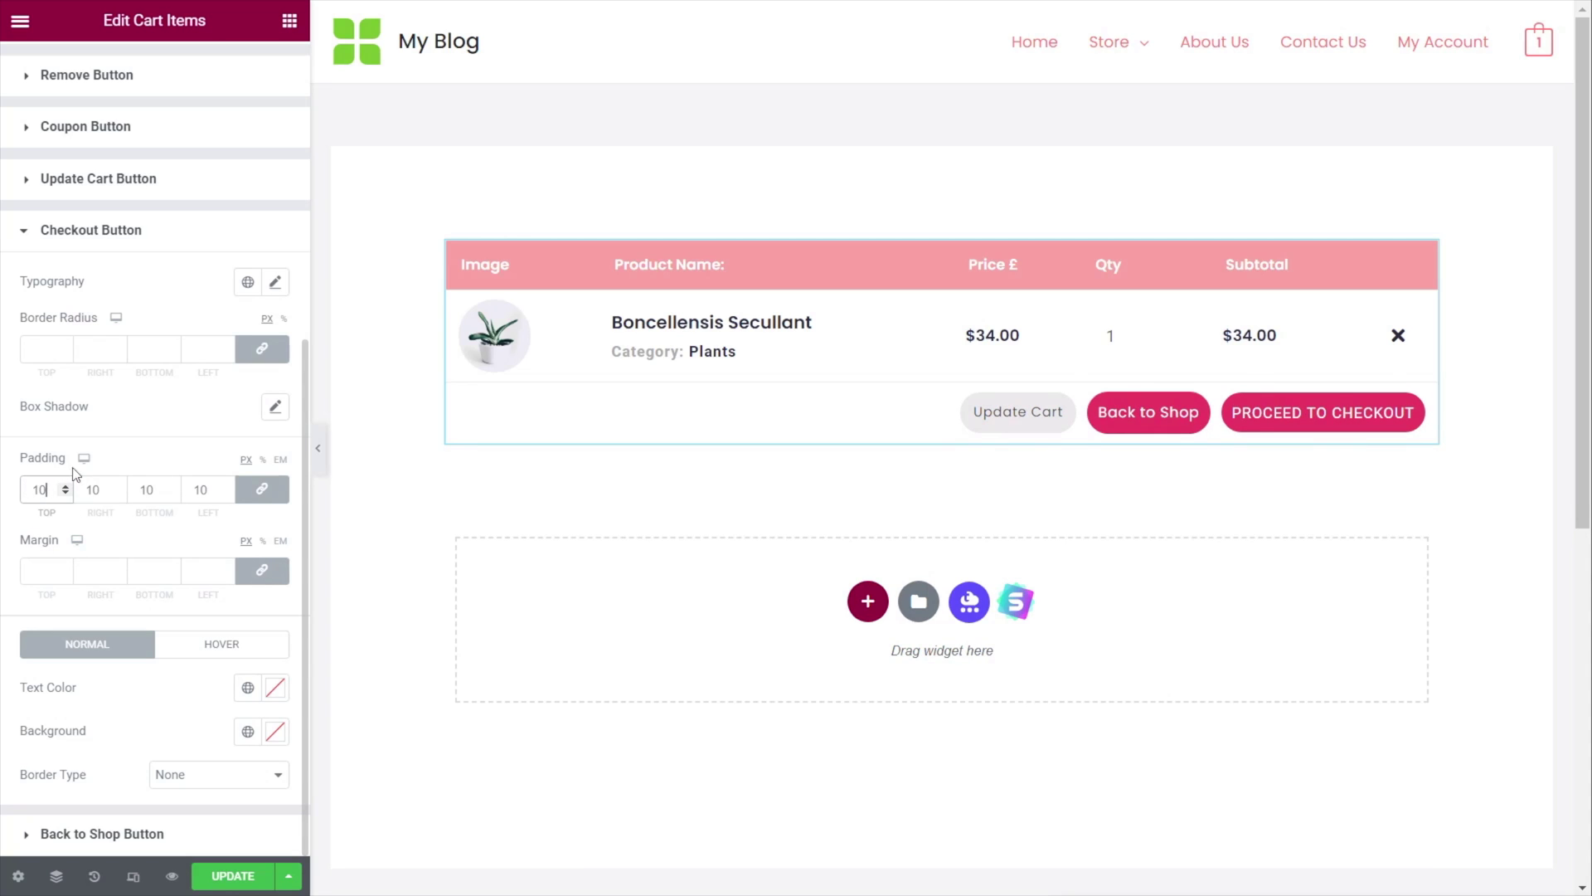
{"action": "left_click", "coordinate": [264, 491]}
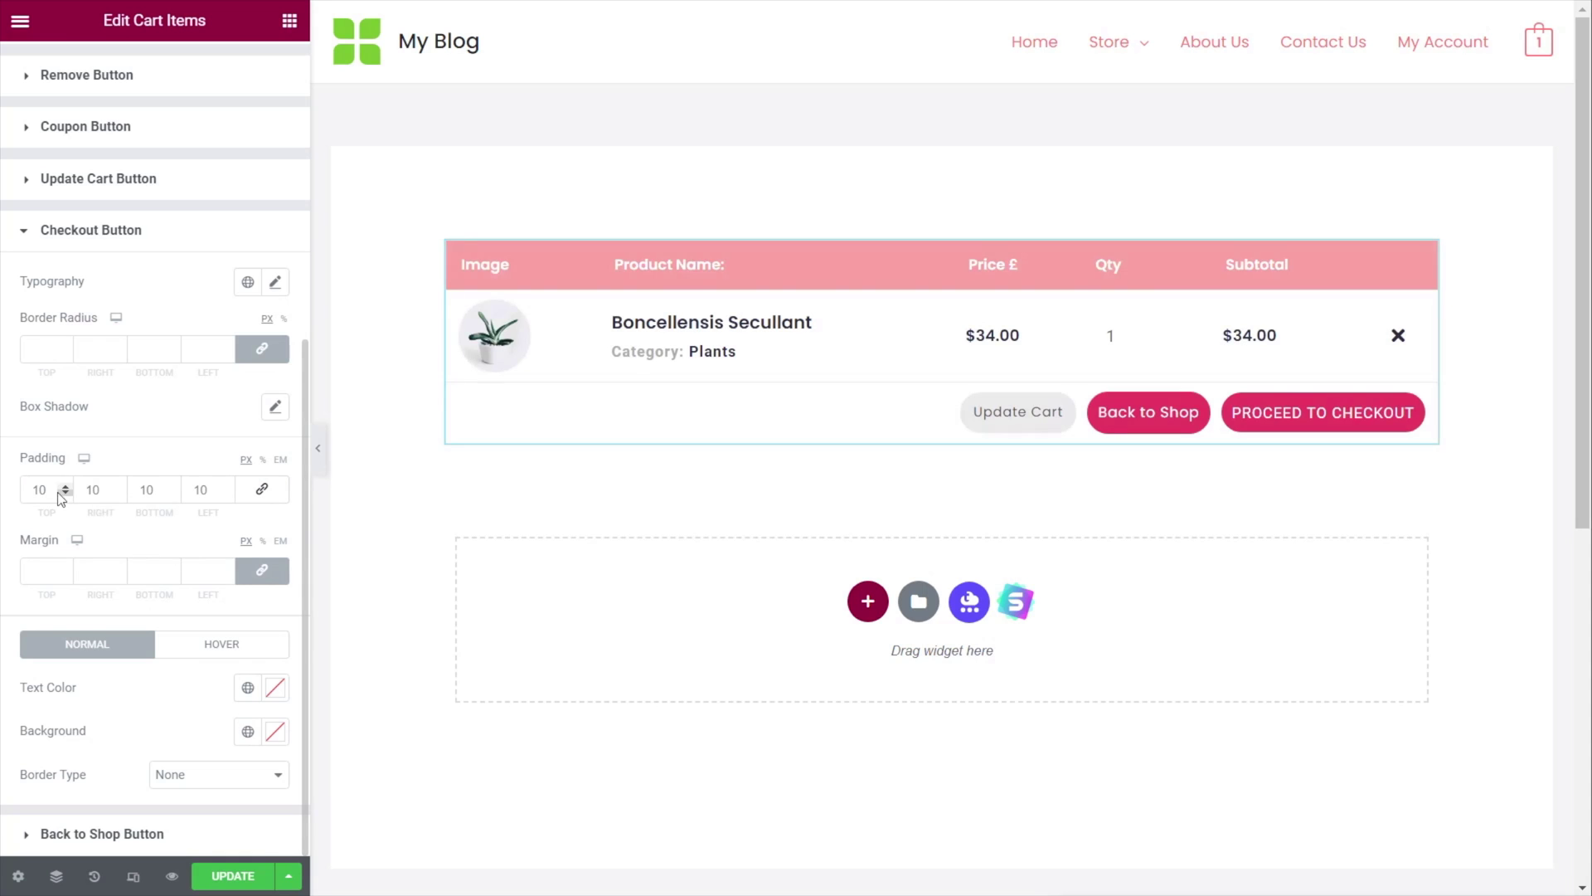
{"action": "left_click_drag", "start_coordinate": [95, 494], "coordinate": [83, 494]}
{"action": "type", "text": "2"}
{"action": "left_click_drag", "start_coordinate": [204, 492], "coordinate": [195, 493]}
{"action": "type", "text": "2"}
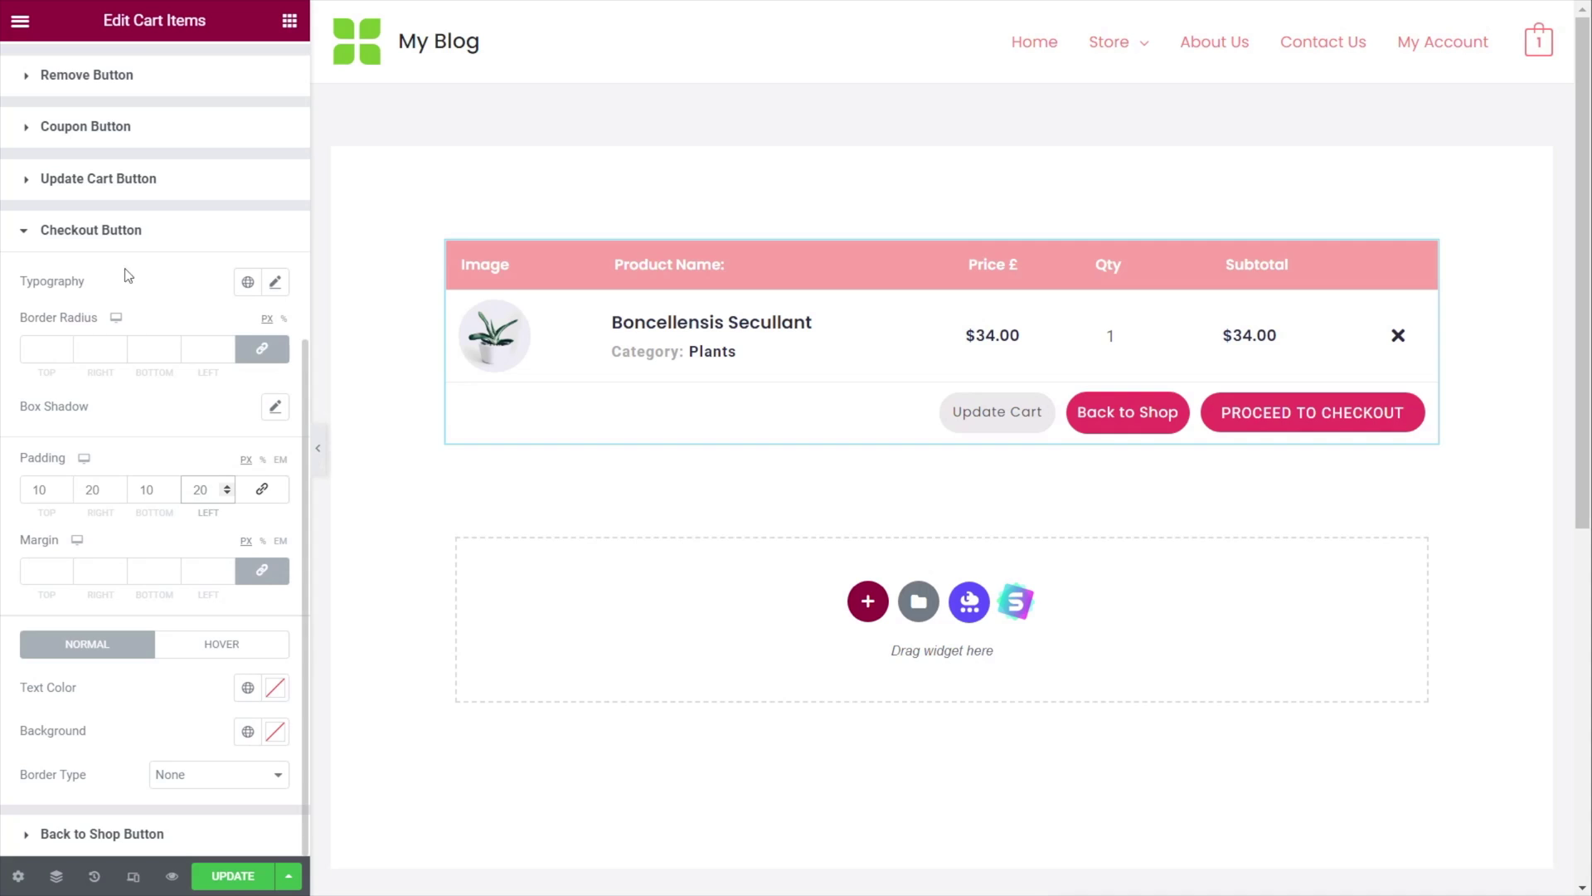
{"action": "left_click", "coordinate": [117, 237]}
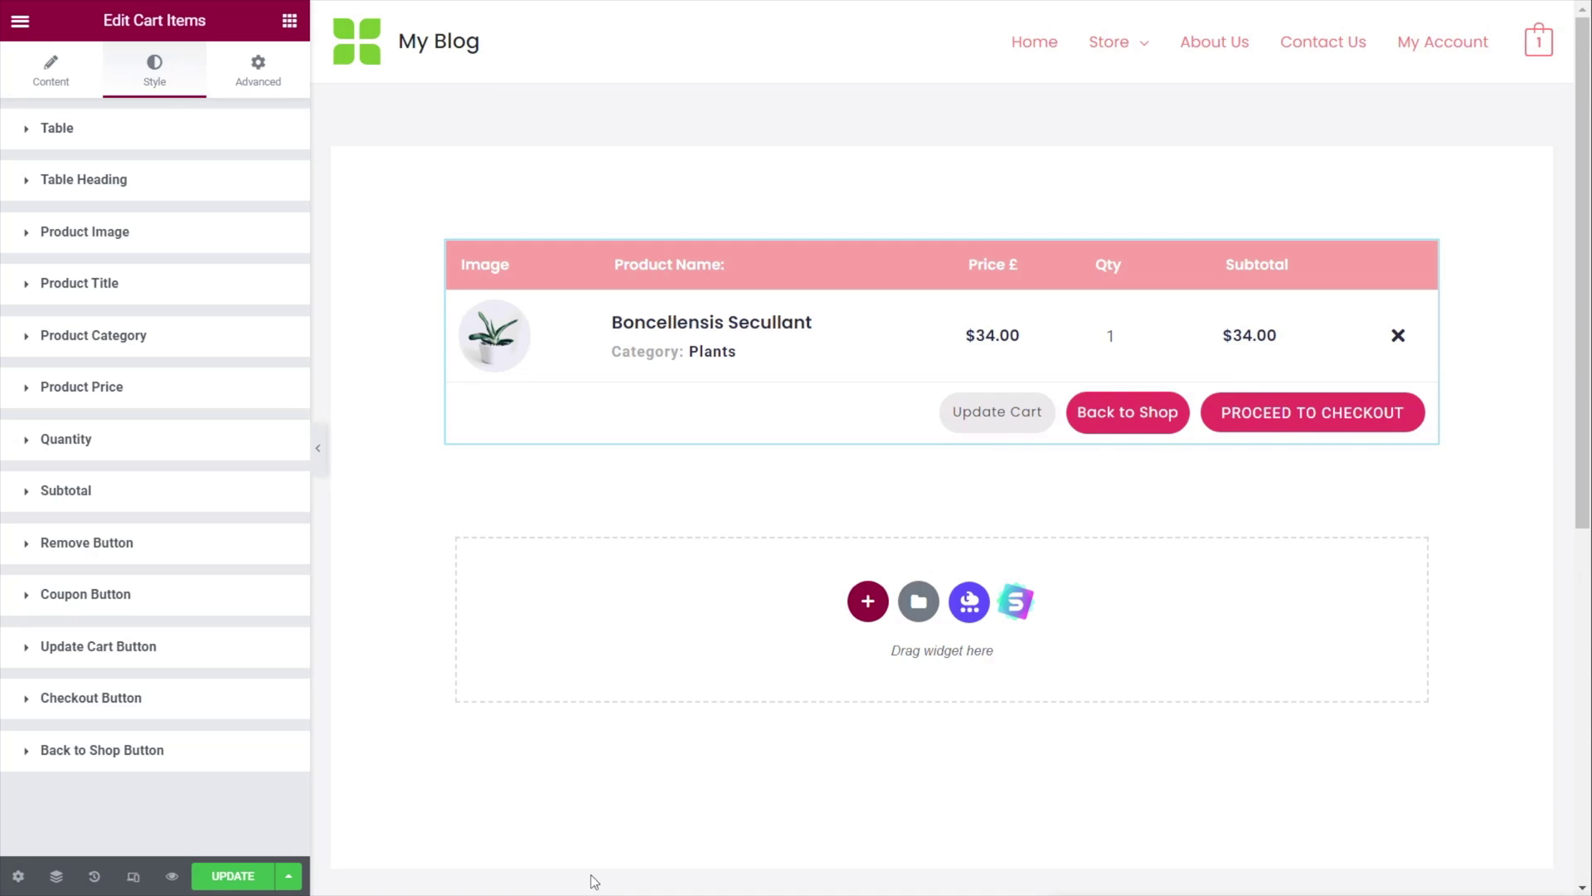
{"action": "left_click", "coordinate": [289, 20]}
- Add a new two-equal-column section below the cart table
{"action": "scroll", "coordinate": [212, 623], "scroll_direction": "down", "scroll_amount": 7}
{"action": "scroll", "coordinate": [212, 623], "scroll_direction": "down", "scroll_amount": 15}
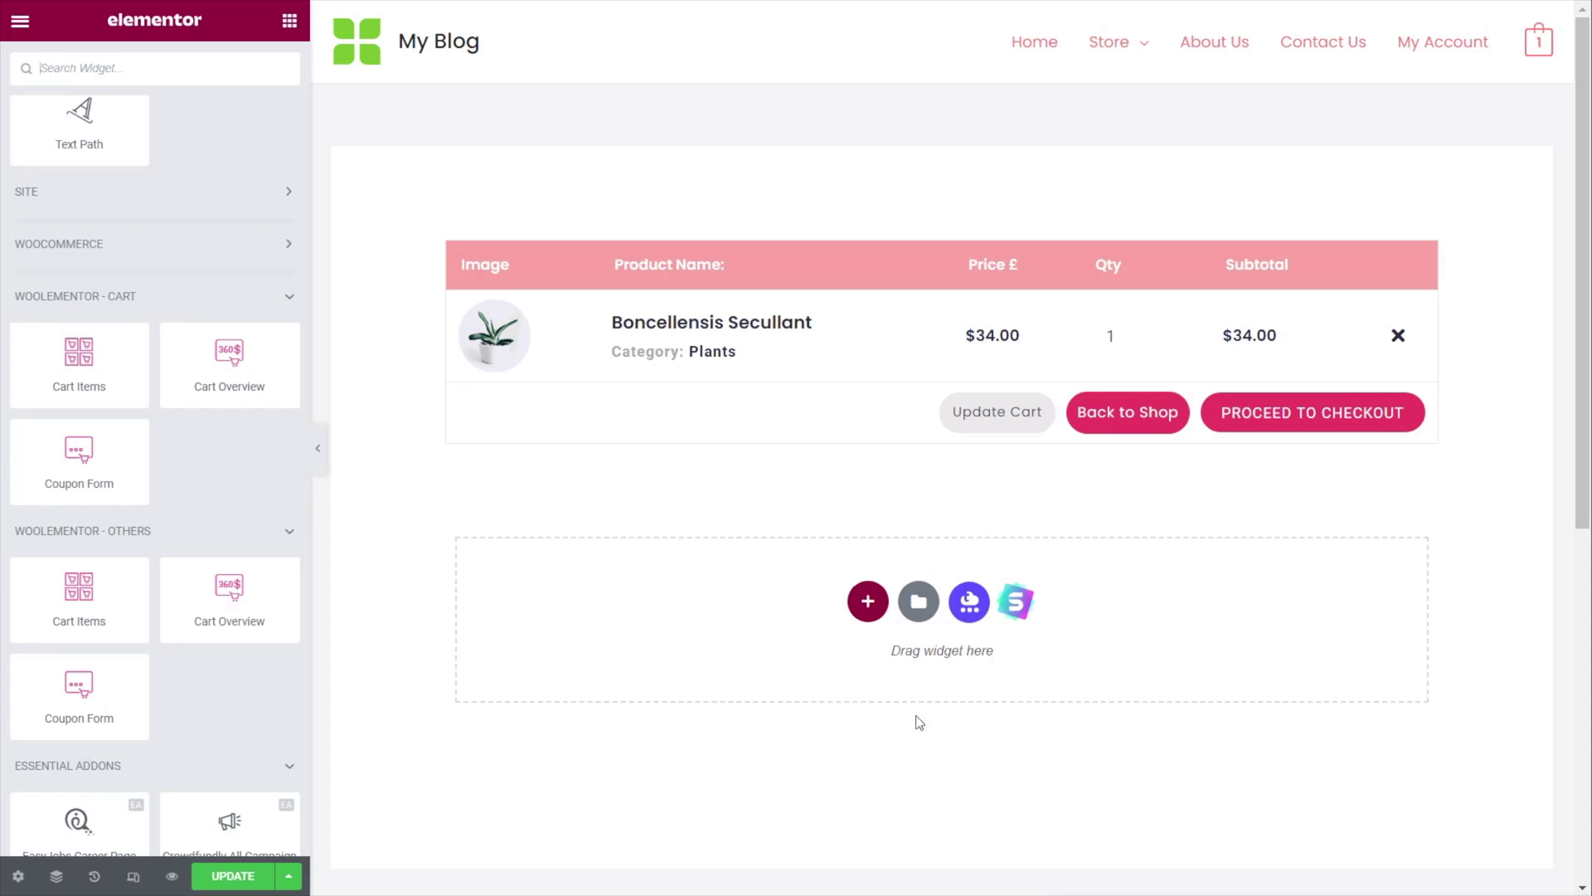
{"action": "left_click", "coordinate": [867, 601]}
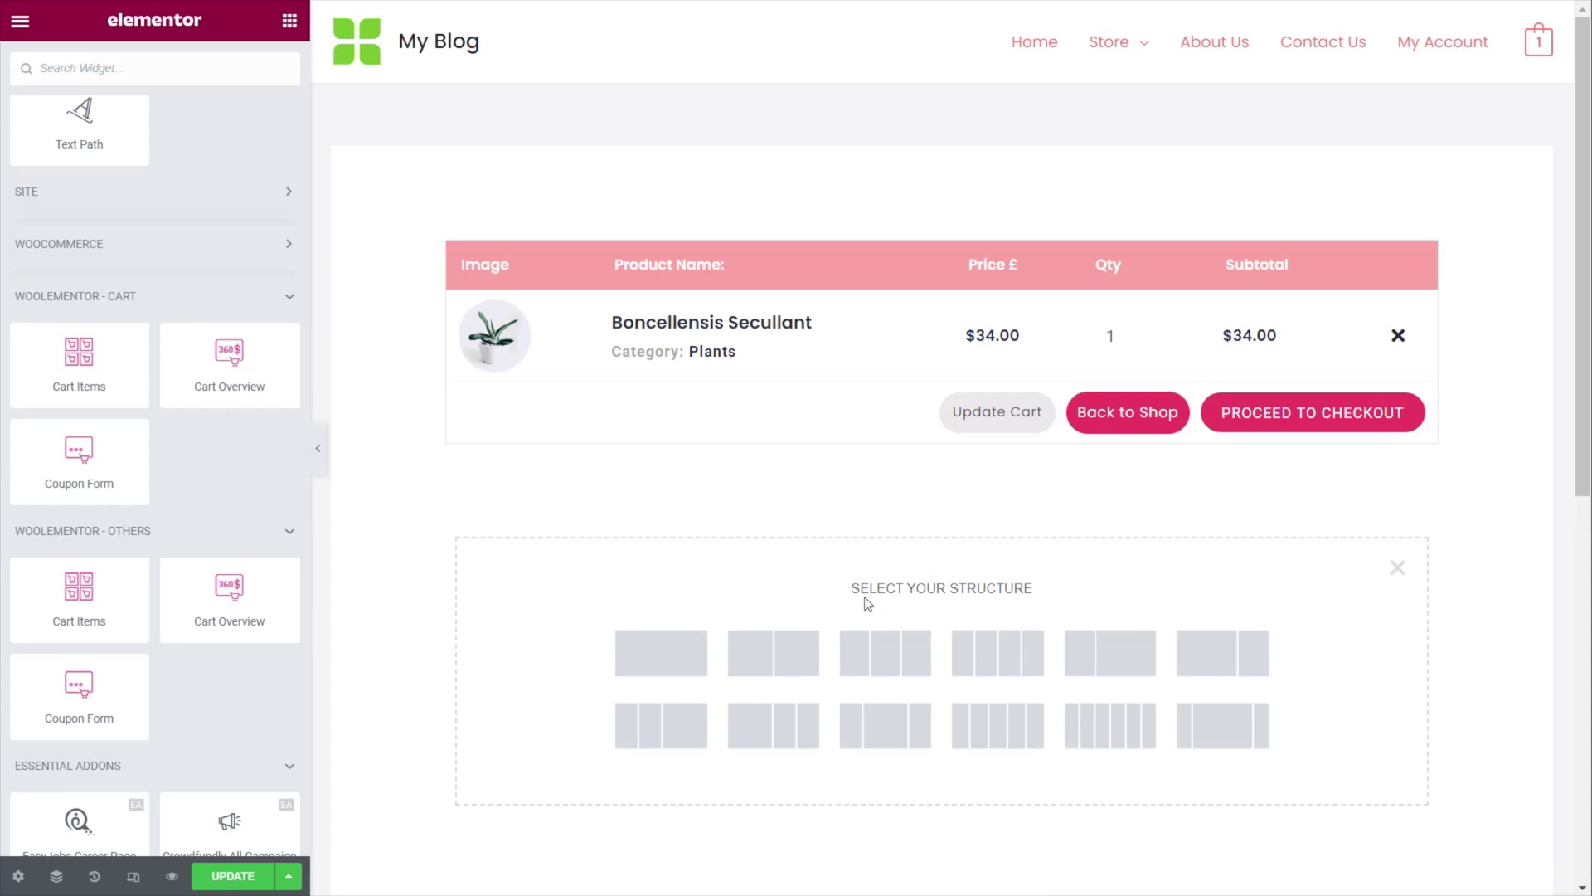
{"action": "left_click", "coordinate": [776, 661]}
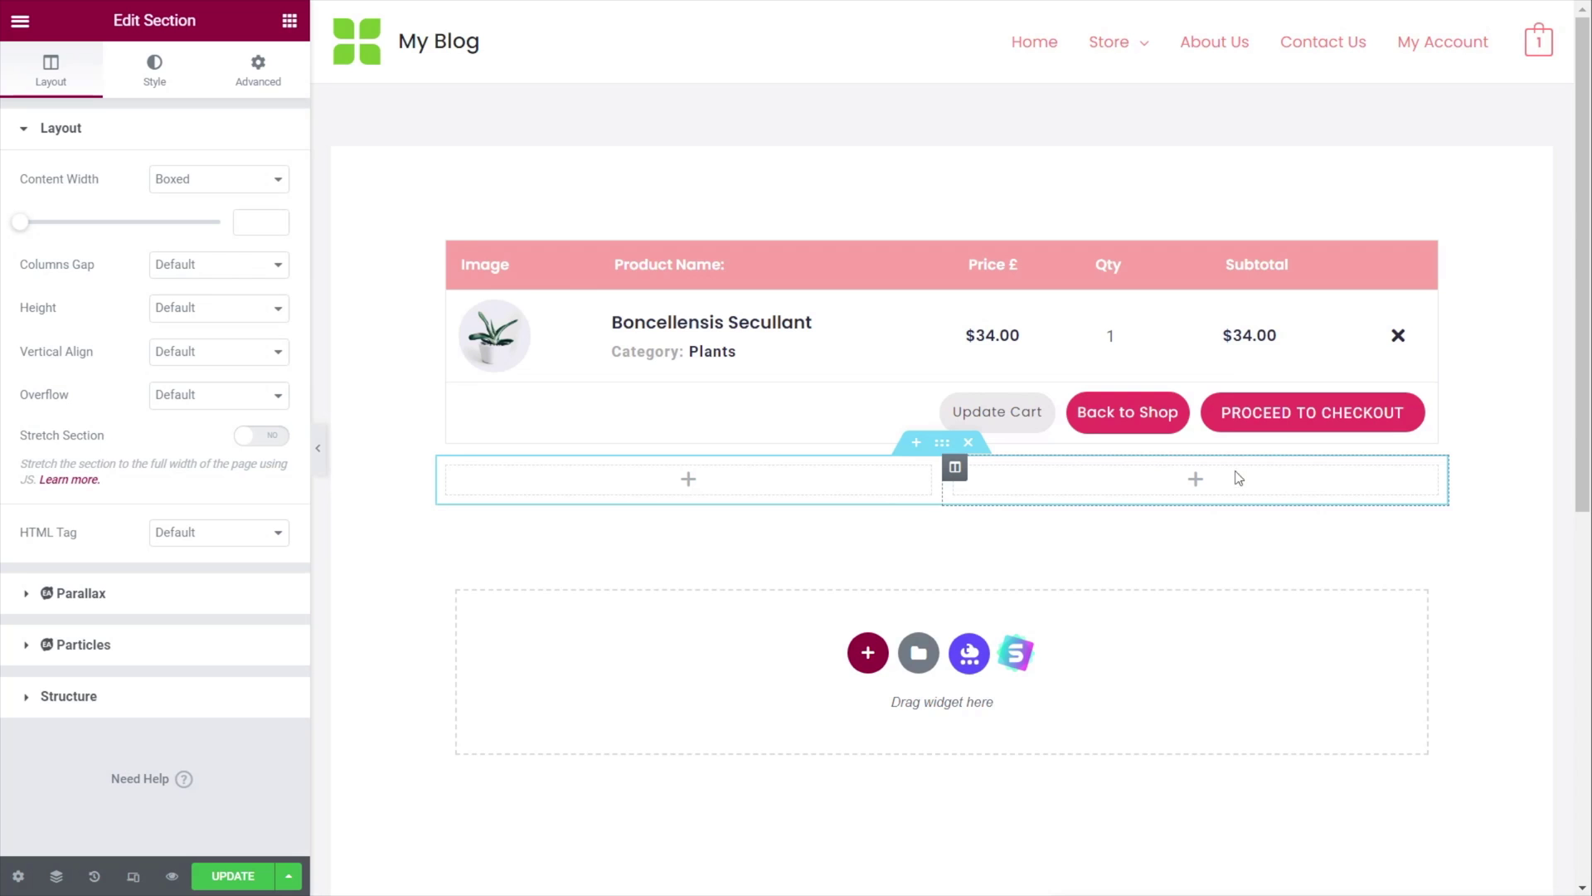
- Place Cart Overview in the right column and the Coupon Form above it
{"action": "left_click", "coordinate": [289, 23]}
{"action": "scroll", "coordinate": [199, 572], "scroll_direction": "down", "scroll_amount": 15}
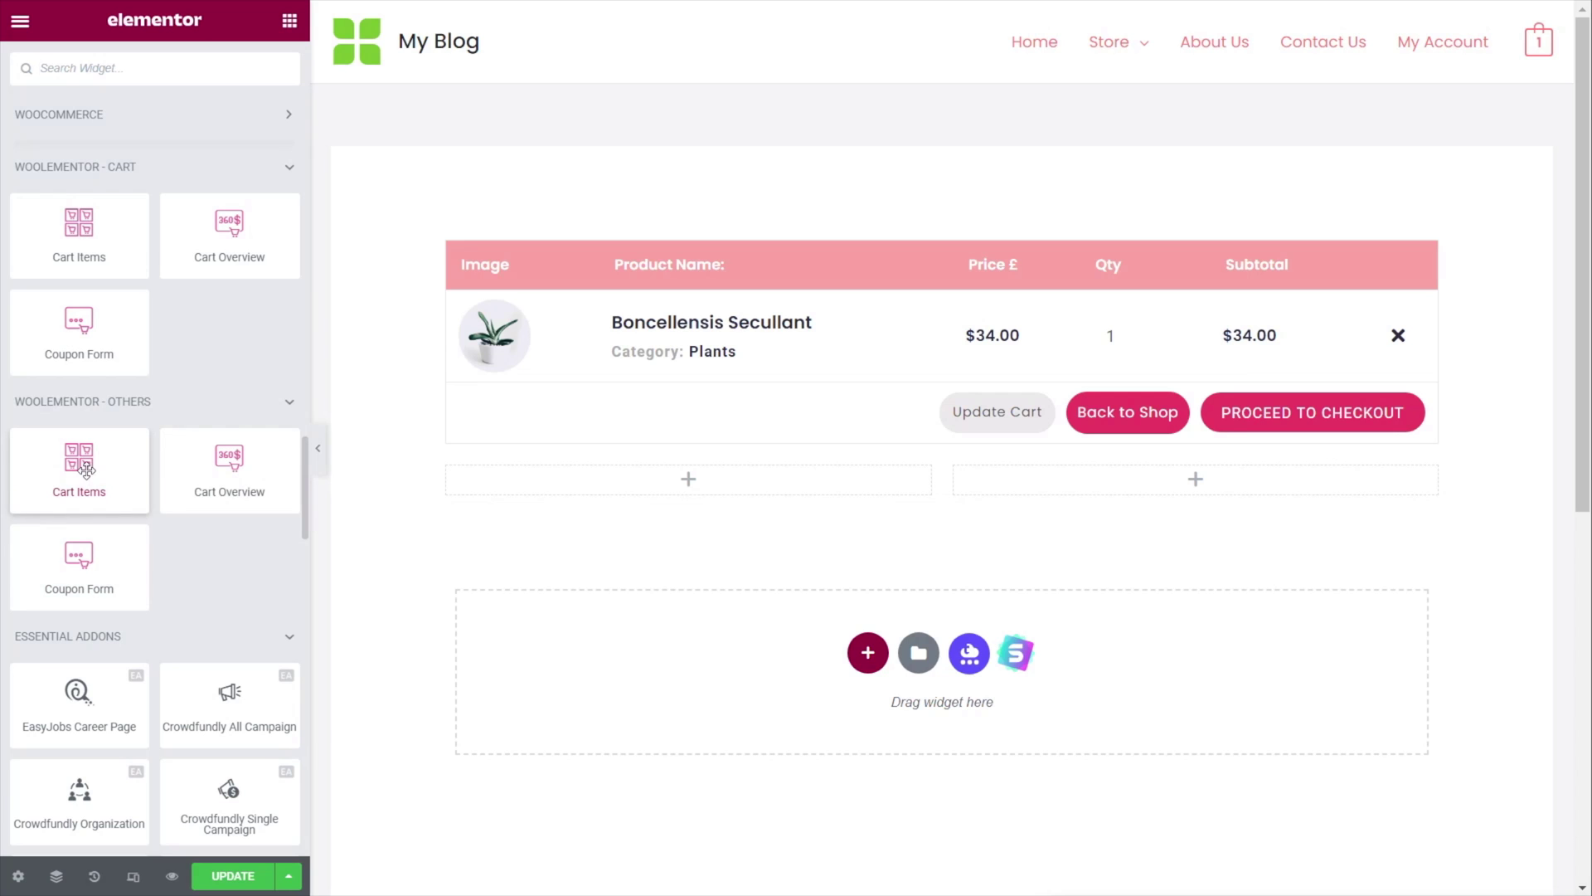
{"action": "left_click_drag", "start_coordinate": [195, 469], "coordinate": [1195, 479]}
{"action": "left_click", "coordinate": [301, 29]}
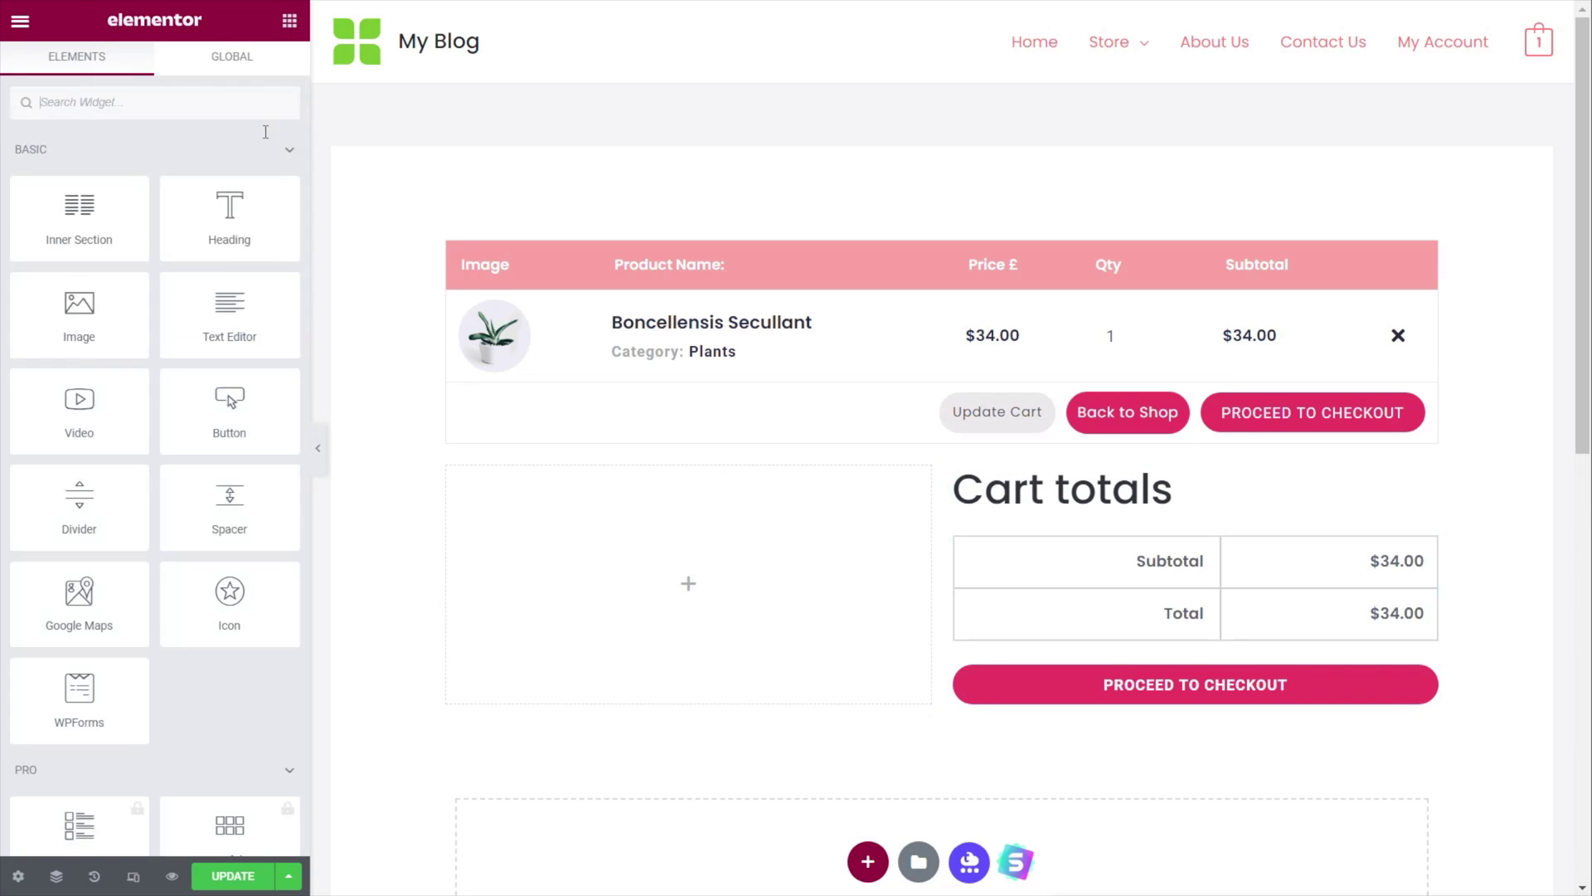
{"action": "scroll", "coordinate": [191, 745], "scroll_direction": "down", "scroll_amount": 10}
{"action": "scroll", "coordinate": [192, 745], "scroll_direction": "down", "scroll_amount": 10}
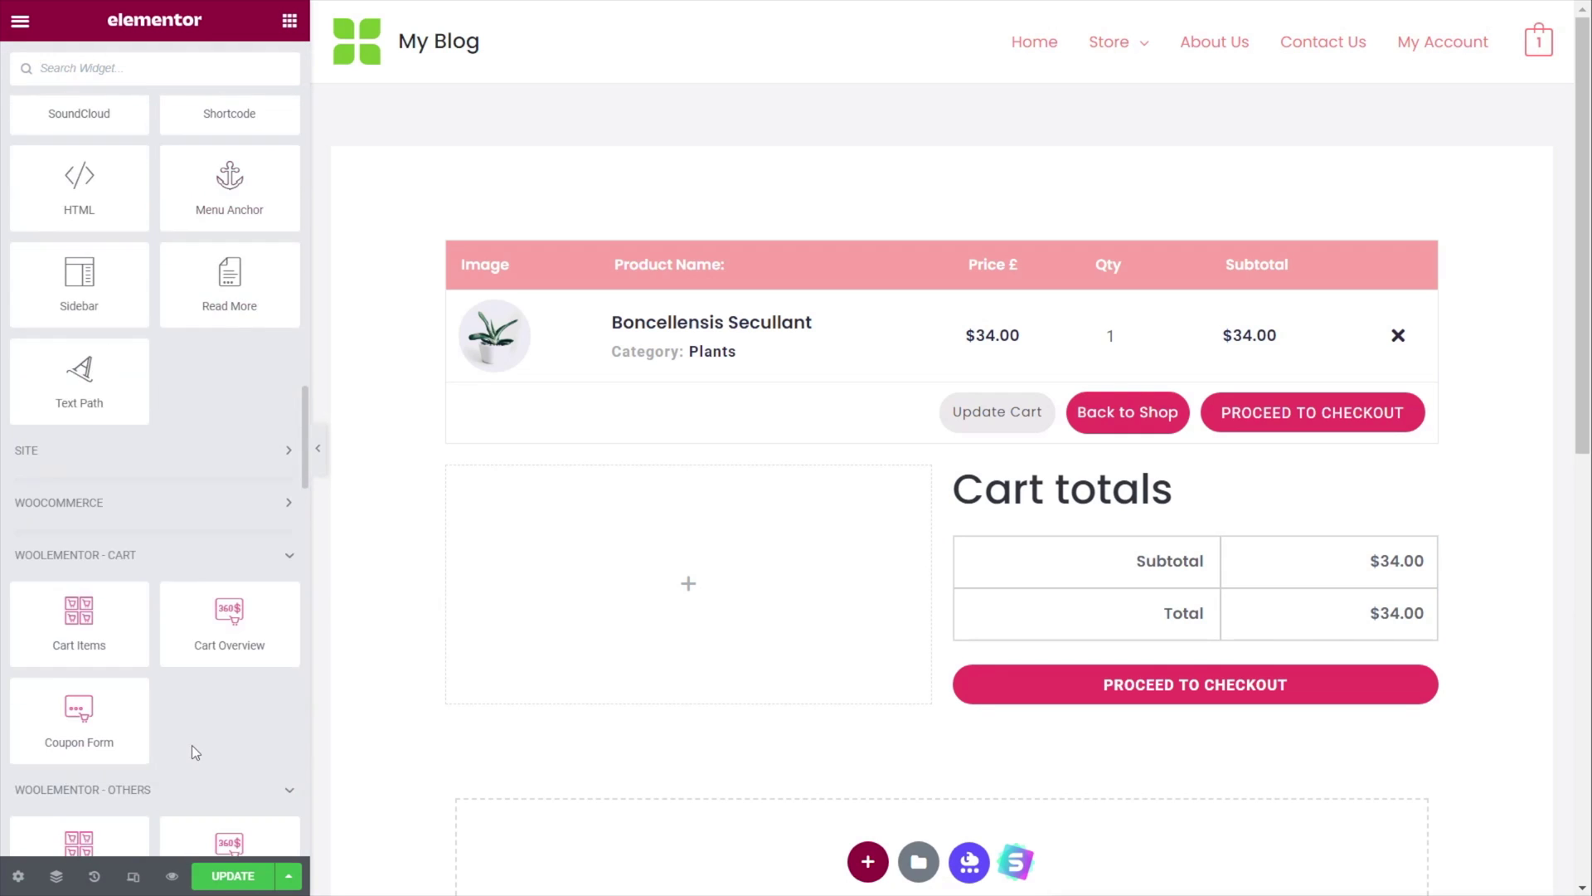
{"action": "left_click_drag", "start_coordinate": [85, 465], "coordinate": [1078, 468]}
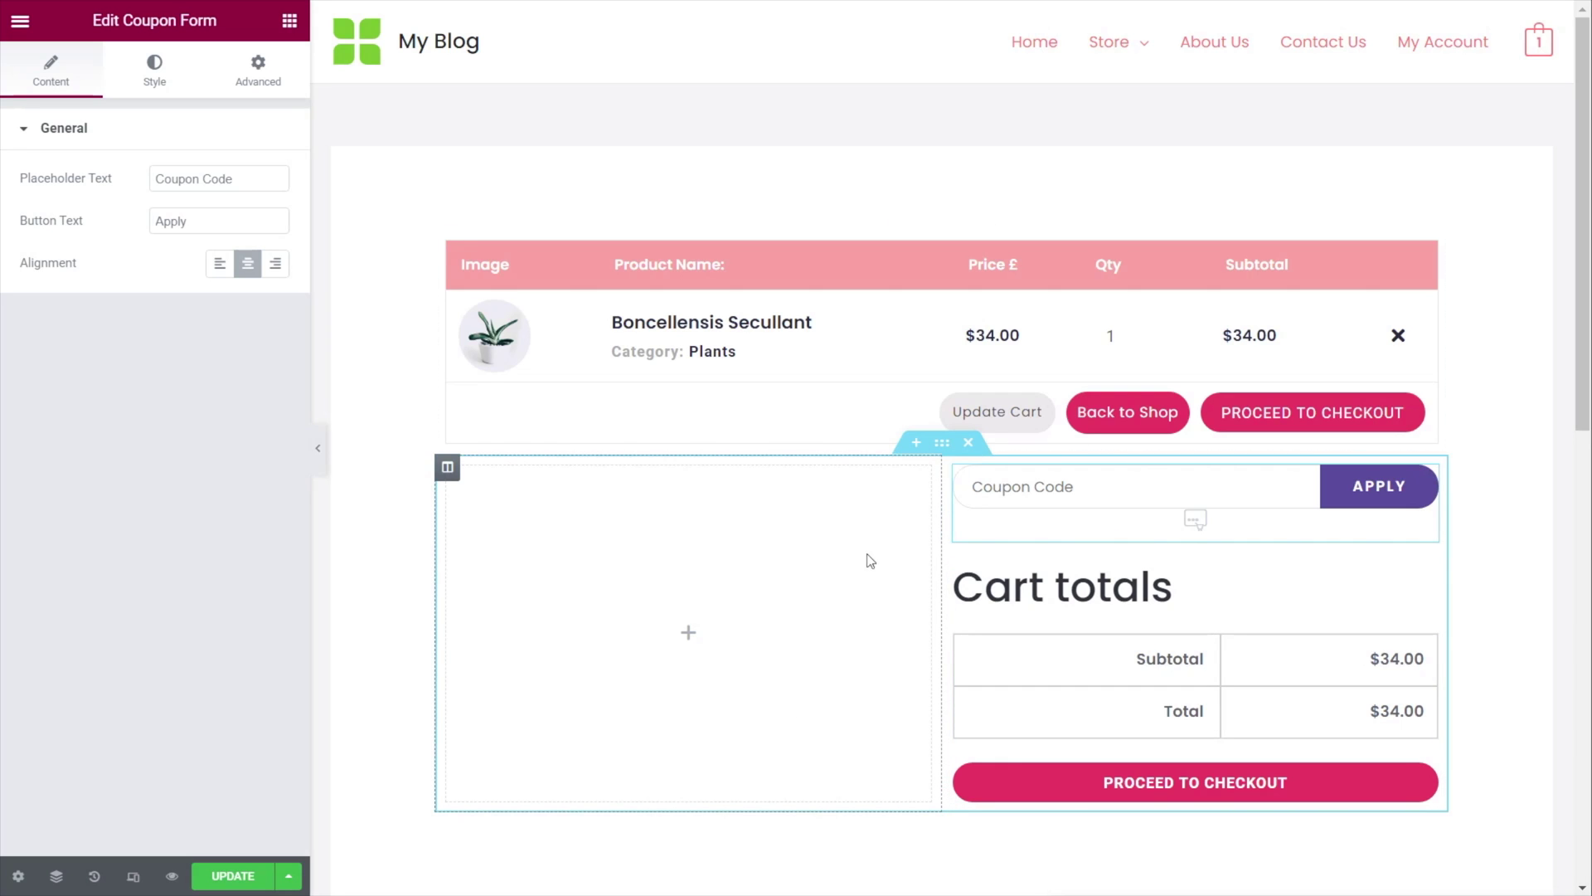
{"action": "left_click", "coordinate": [942, 442]}
- Give the new section a 30 px top and bottom margin
{"action": "left_click", "coordinate": [263, 66]}
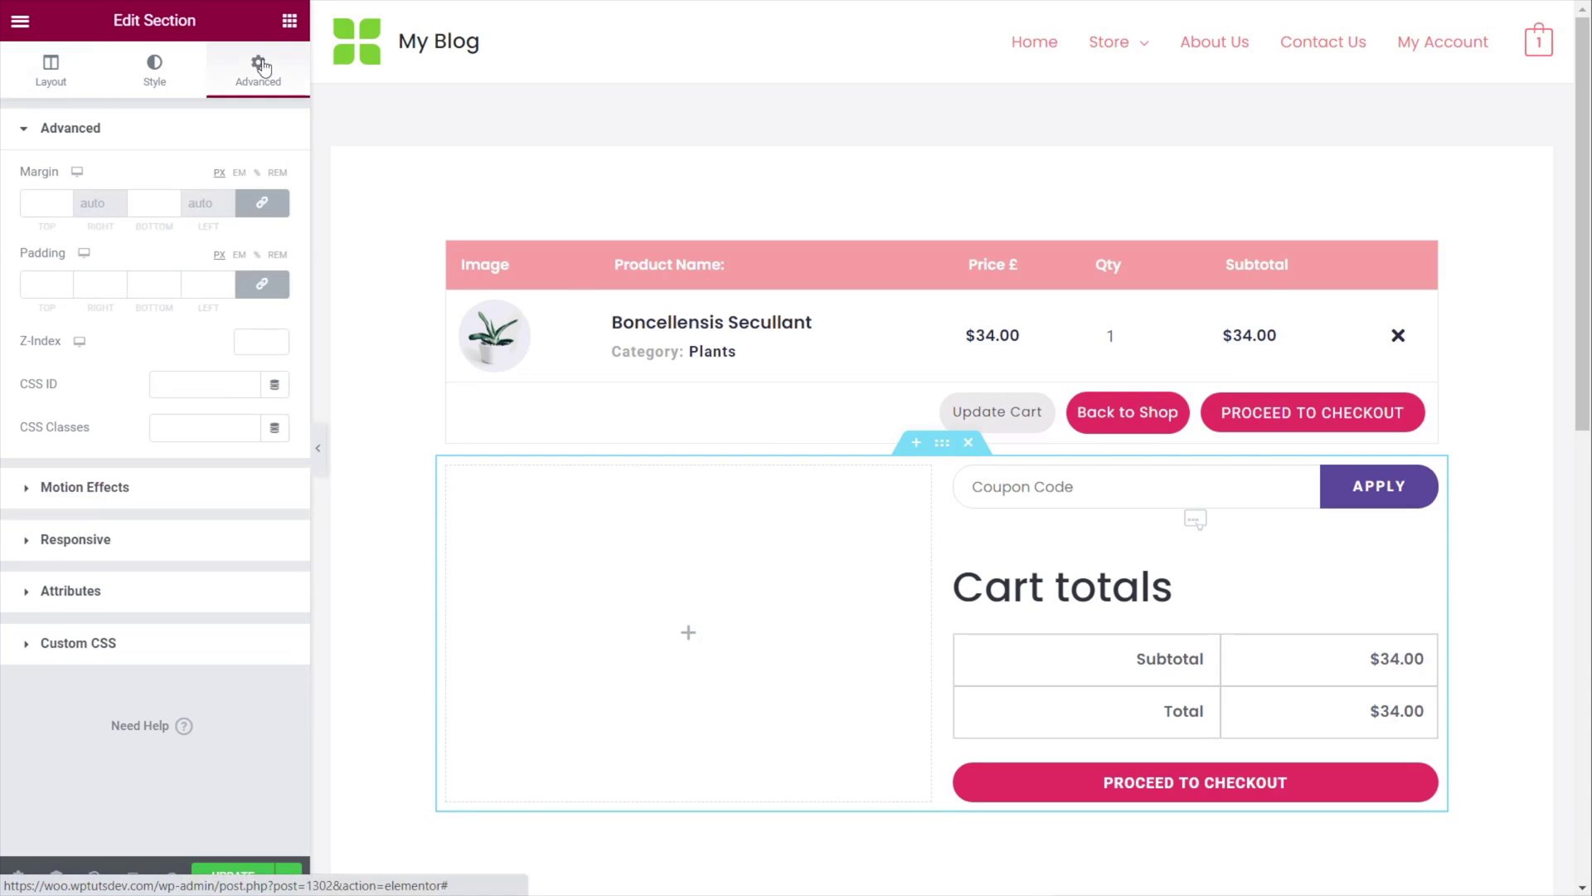
{"action": "left_click", "coordinate": [36, 200]}
{"action": "type", "text": "30"}
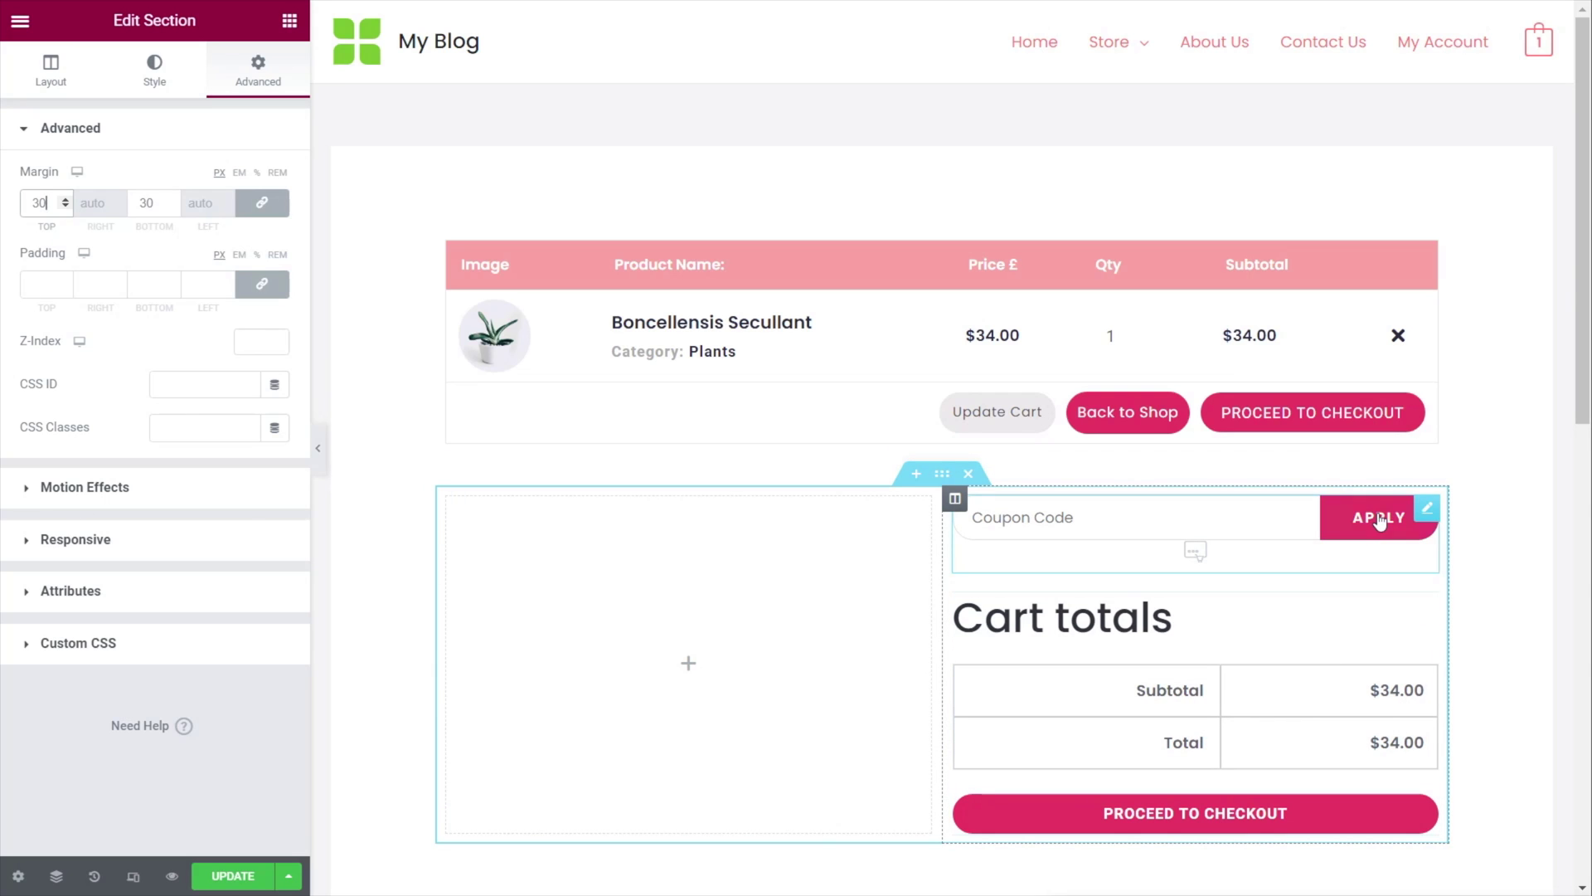
- Set the coupon form's Apply button background to the pink global colour
{"action": "left_click", "coordinate": [1427, 513]}
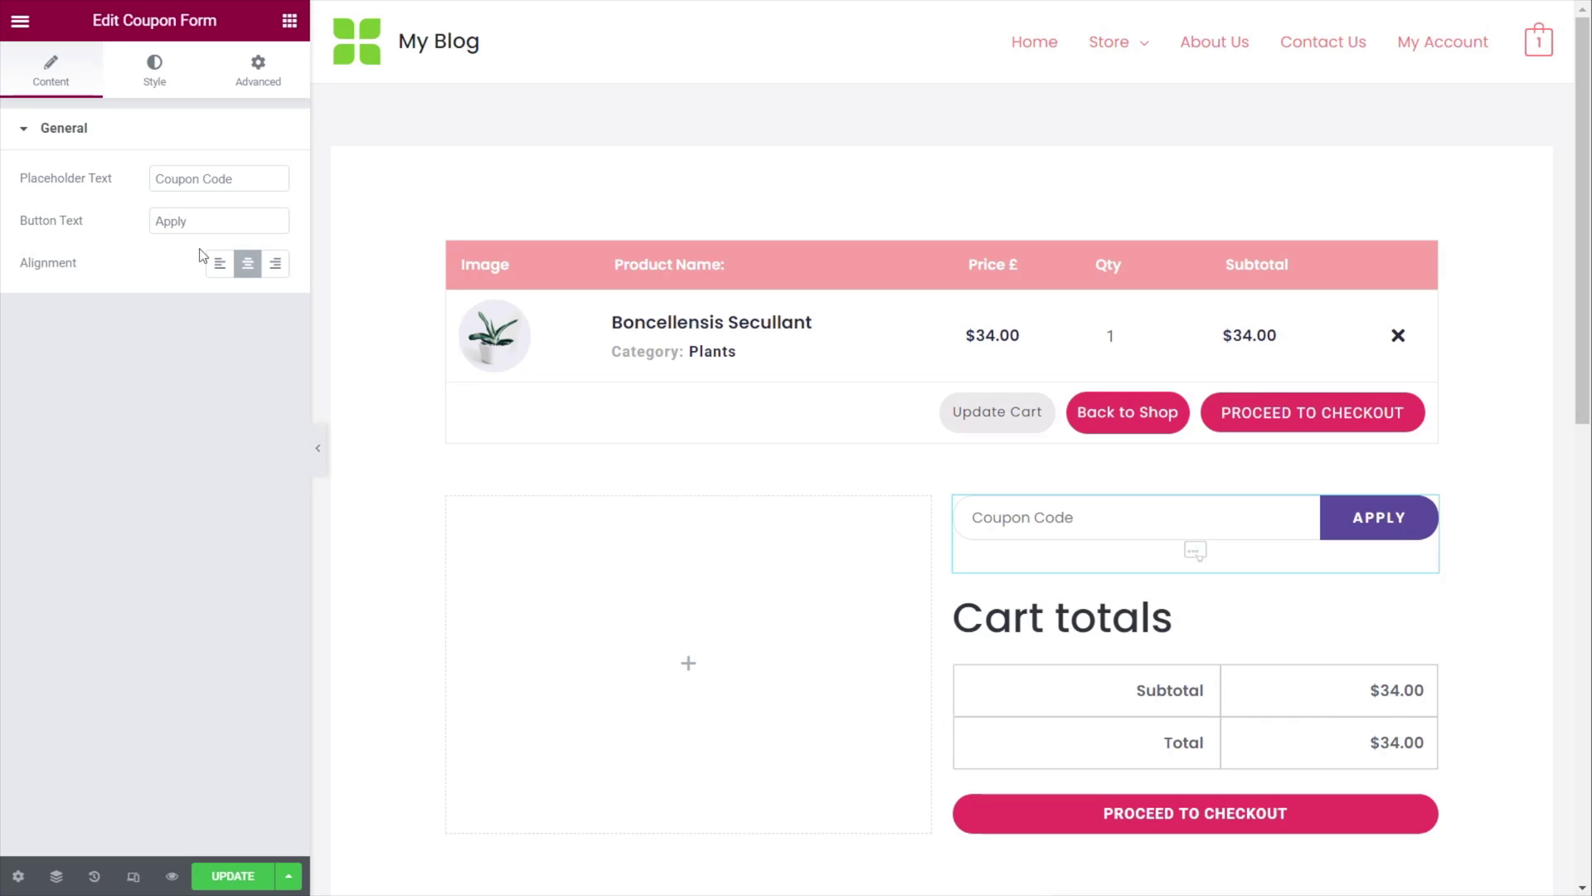
{"action": "left_click", "coordinate": [149, 83]}
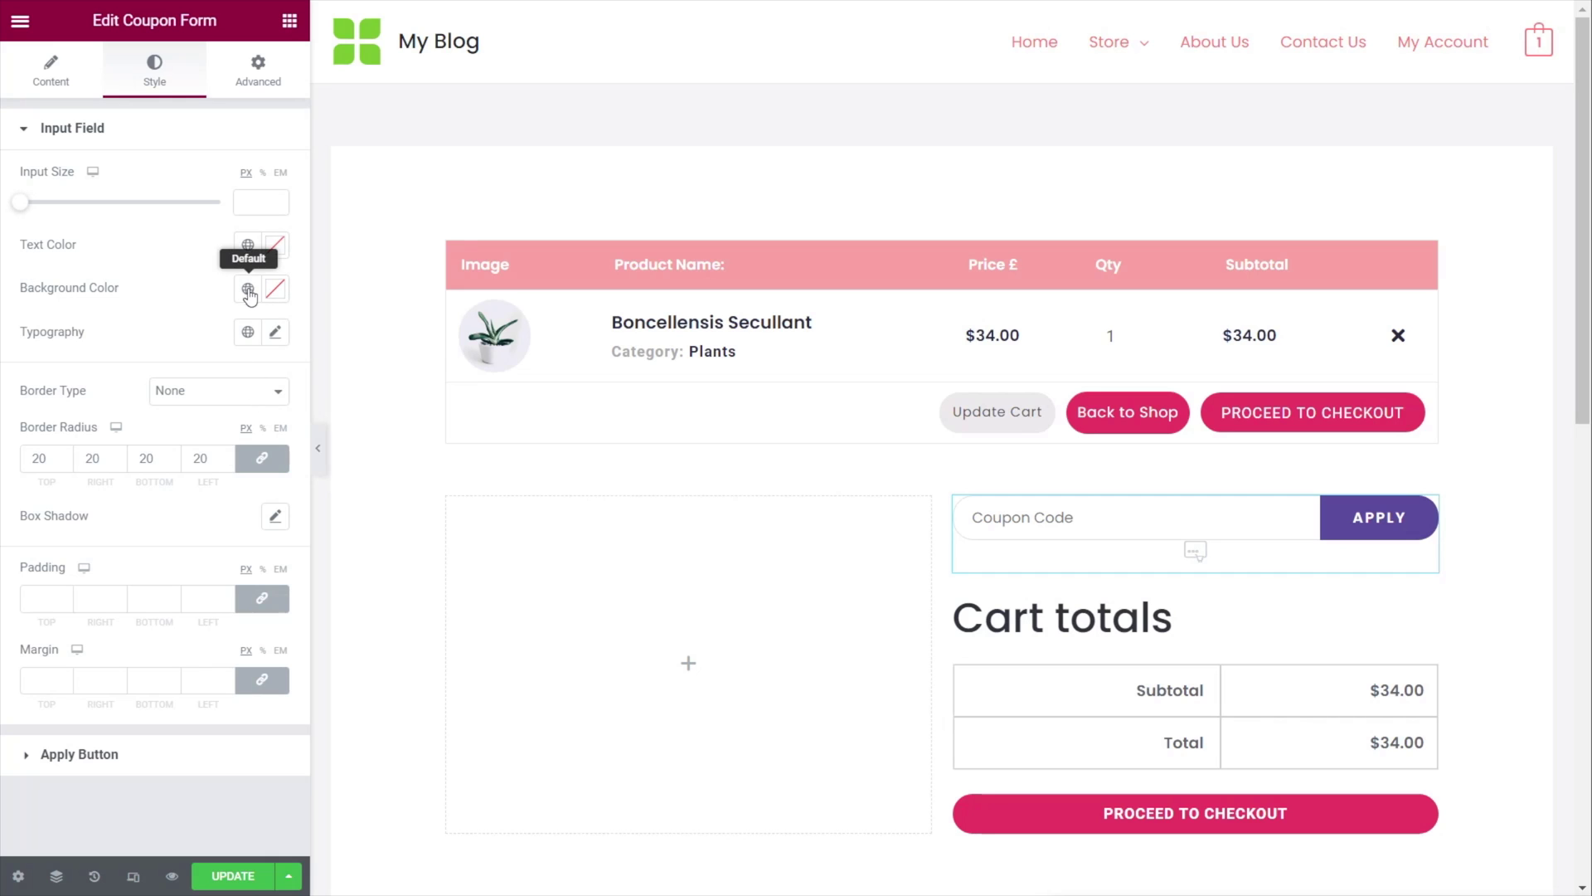
{"action": "left_click", "coordinate": [104, 755]}
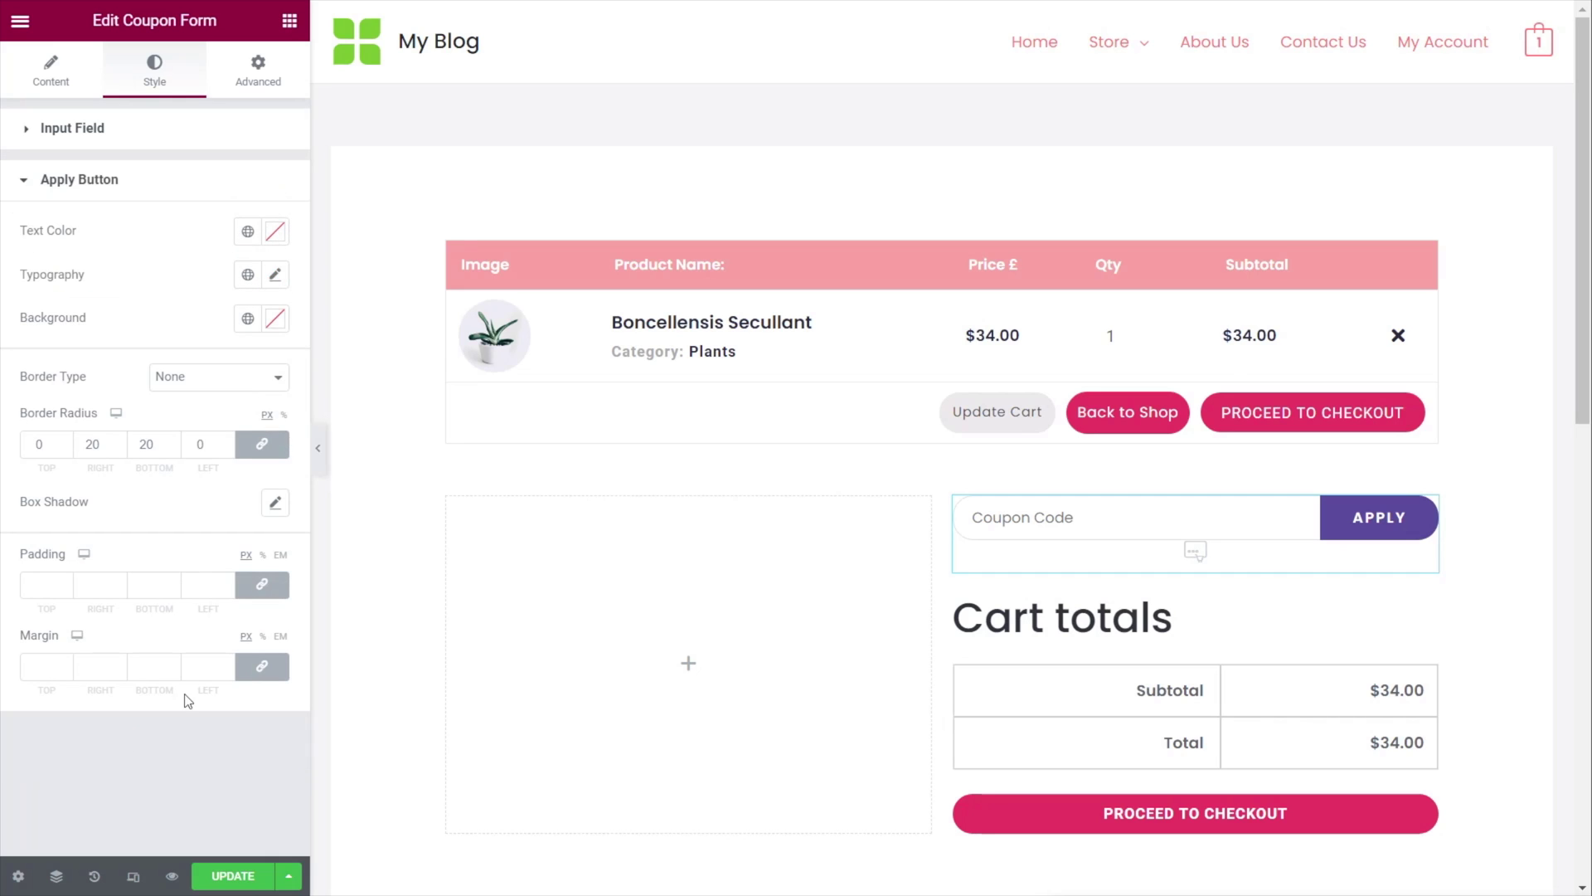
{"action": "left_click", "coordinate": [247, 318]}
{"action": "scroll", "coordinate": [216, 548], "scroll_direction": "down", "scroll_amount": 3}
{"action": "left_click", "coordinate": [148, 636]}
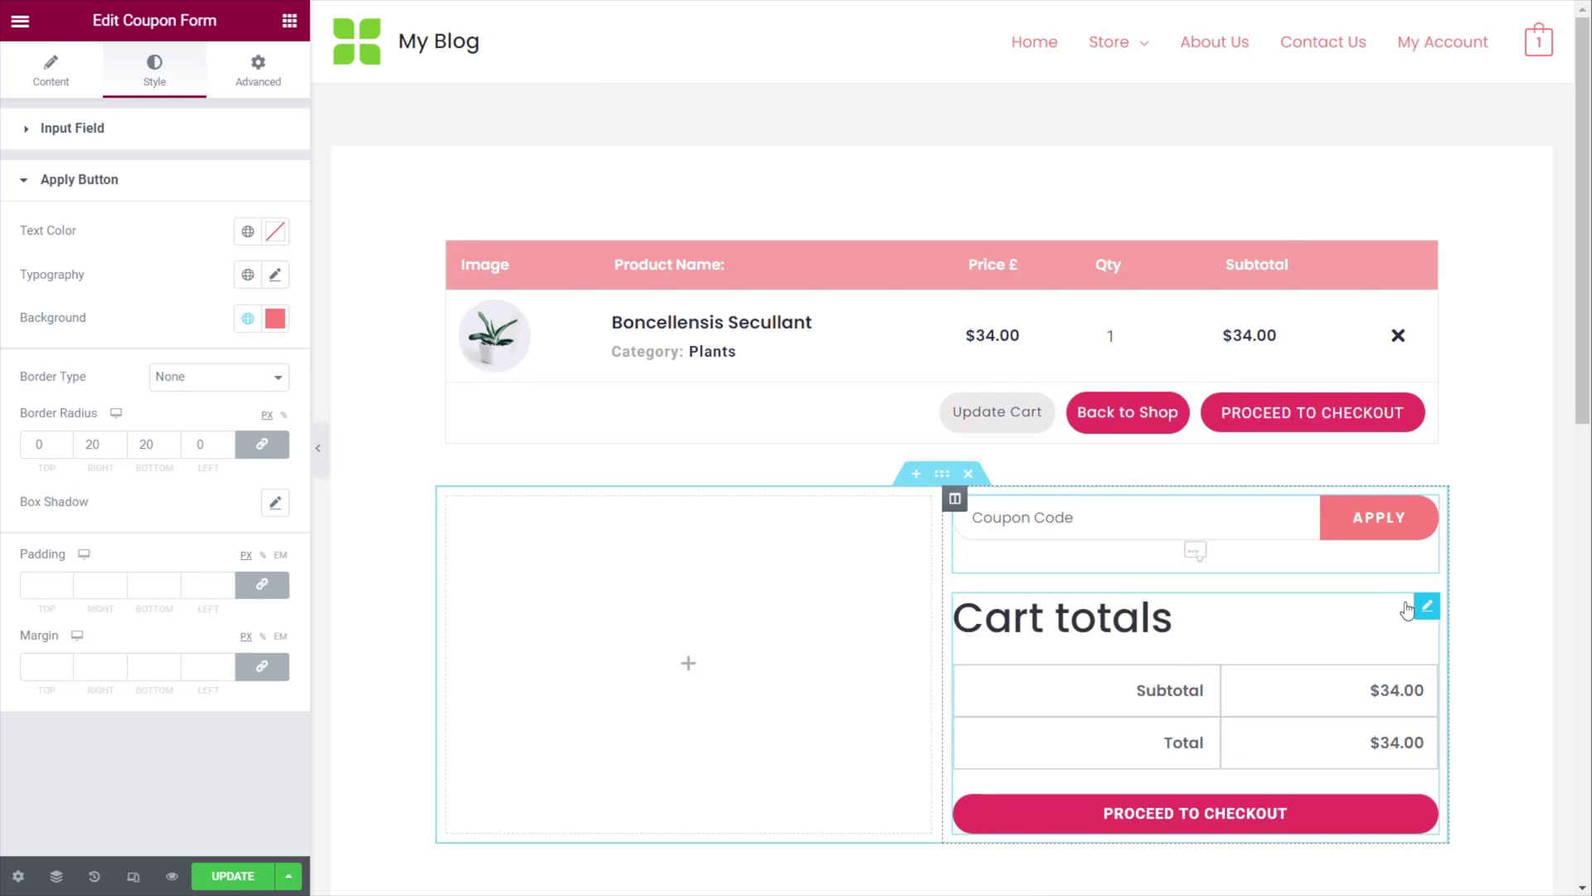
- Set the Cart totals heading tag to H3, then review its table, content and checkout button styles
{"action": "left_click", "coordinate": [1427, 607]}
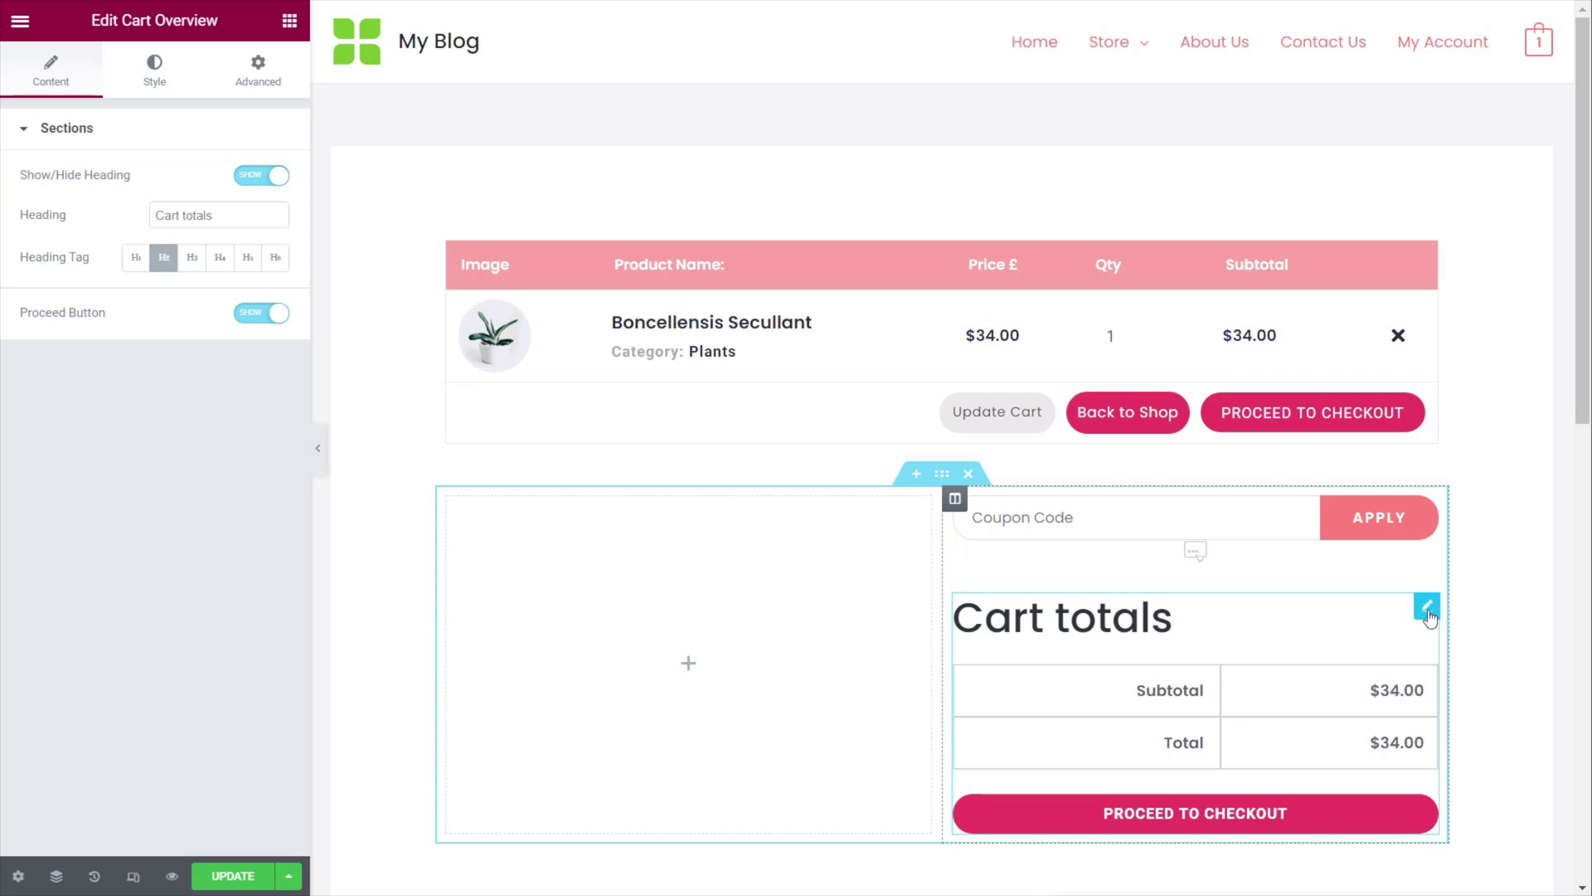
{"action": "left_click", "coordinate": [194, 265]}
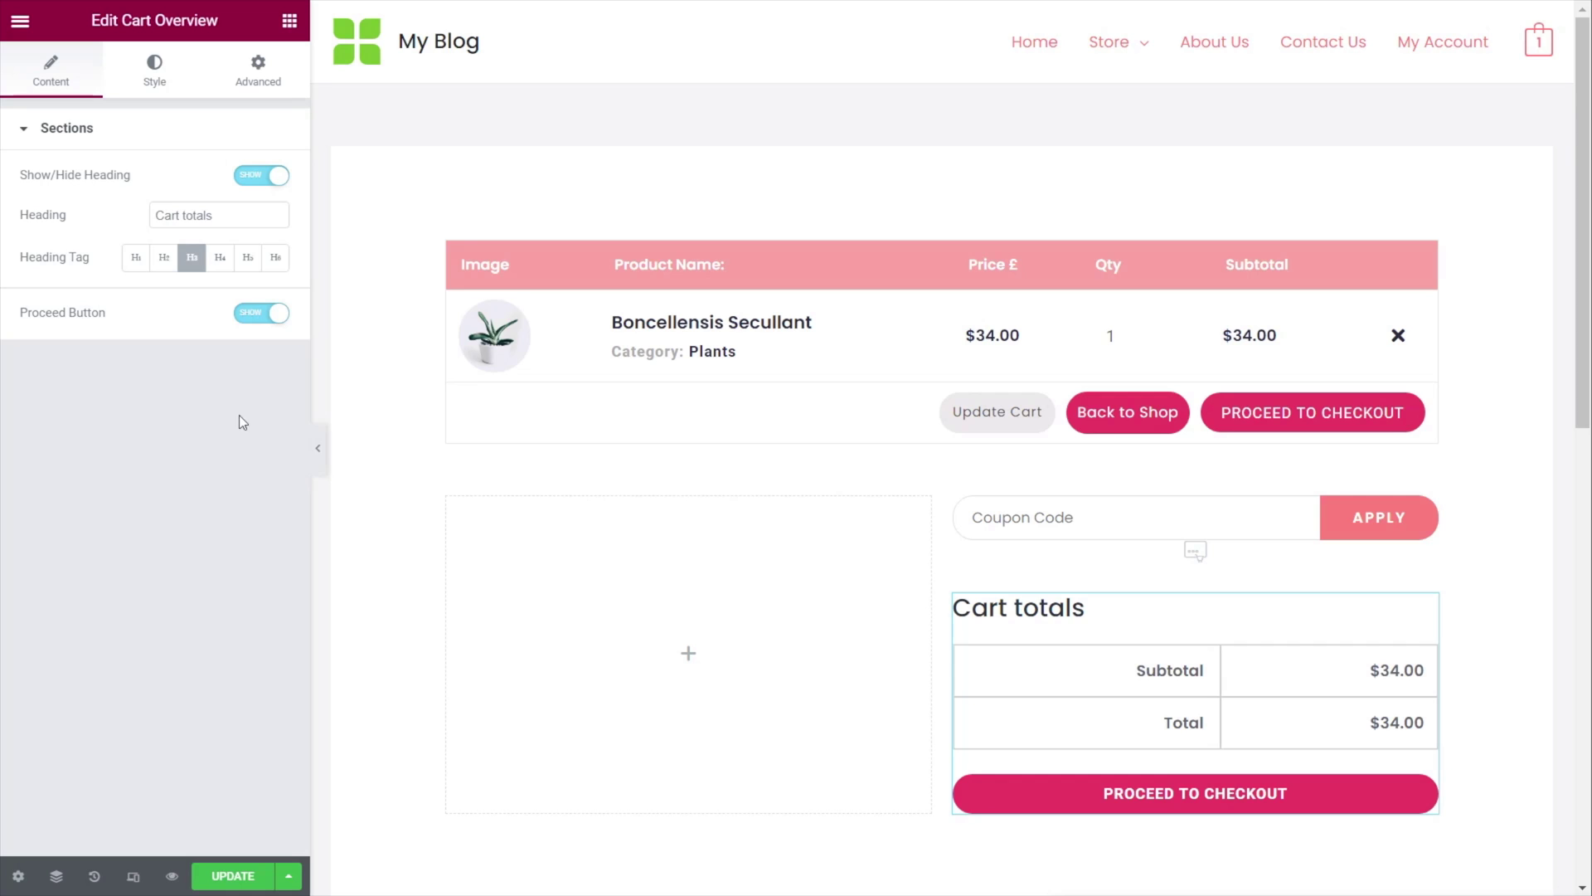
{"action": "left_click", "coordinate": [150, 73]}
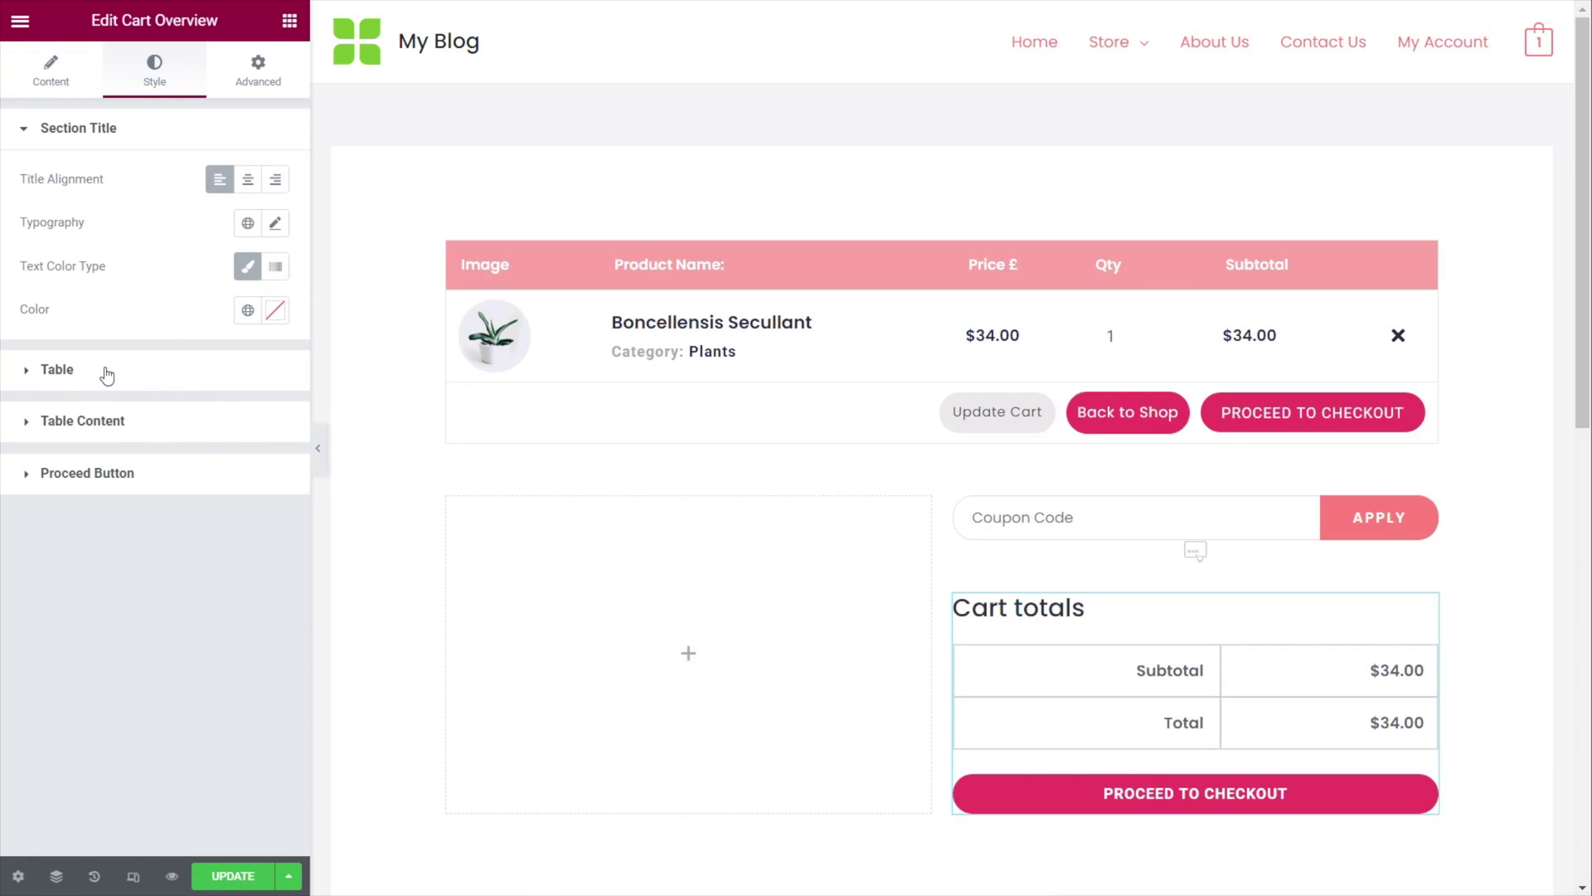
{"action": "left_click", "coordinate": [67, 370]}
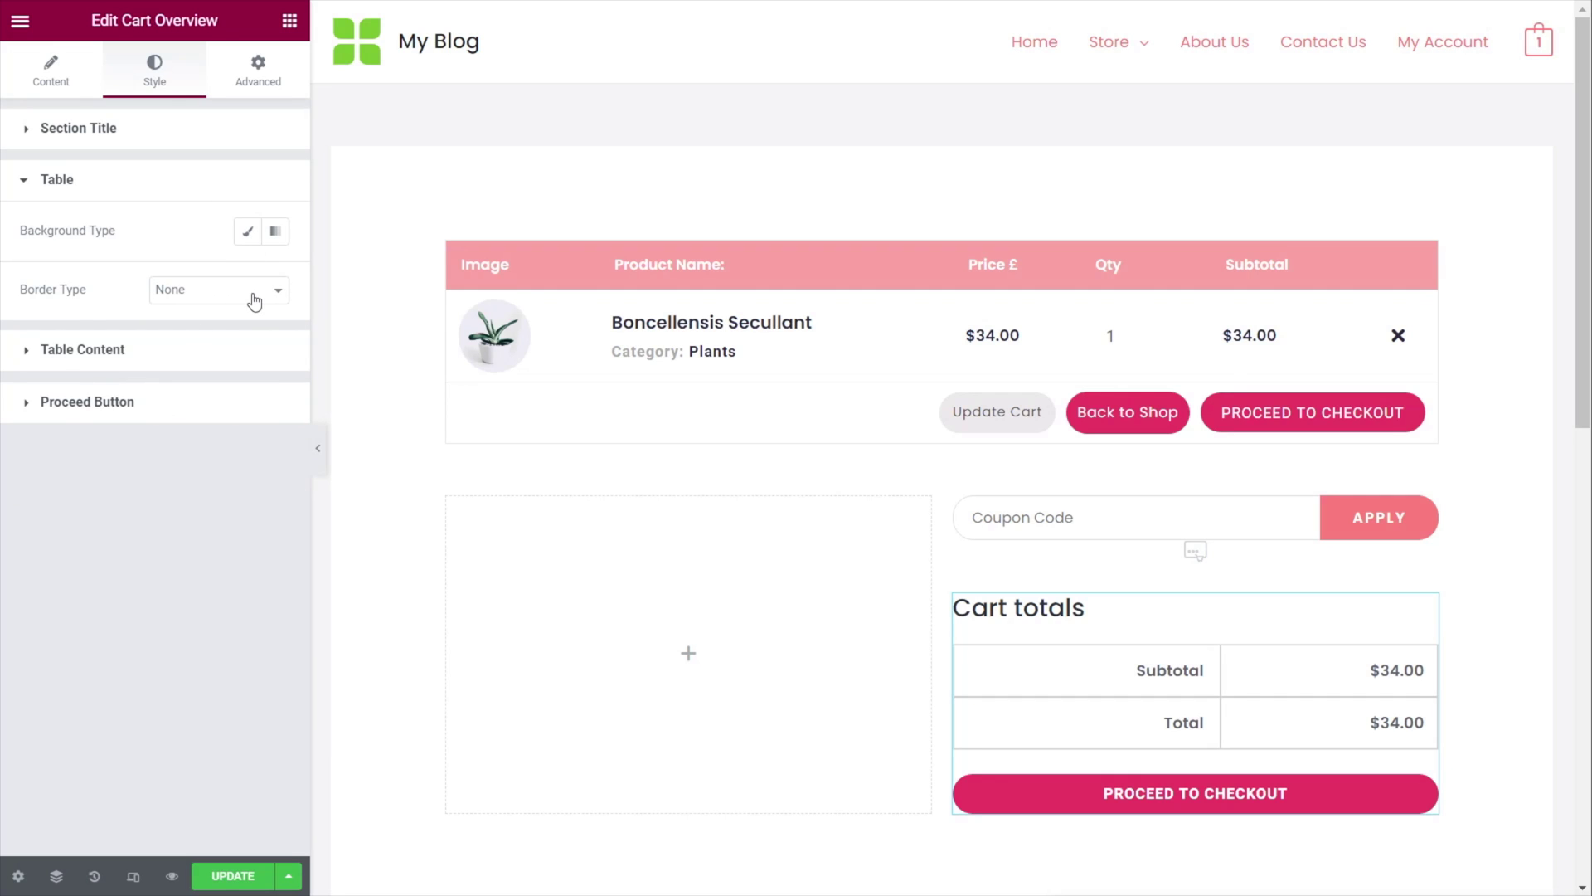
{"action": "left_click", "coordinate": [112, 349]}
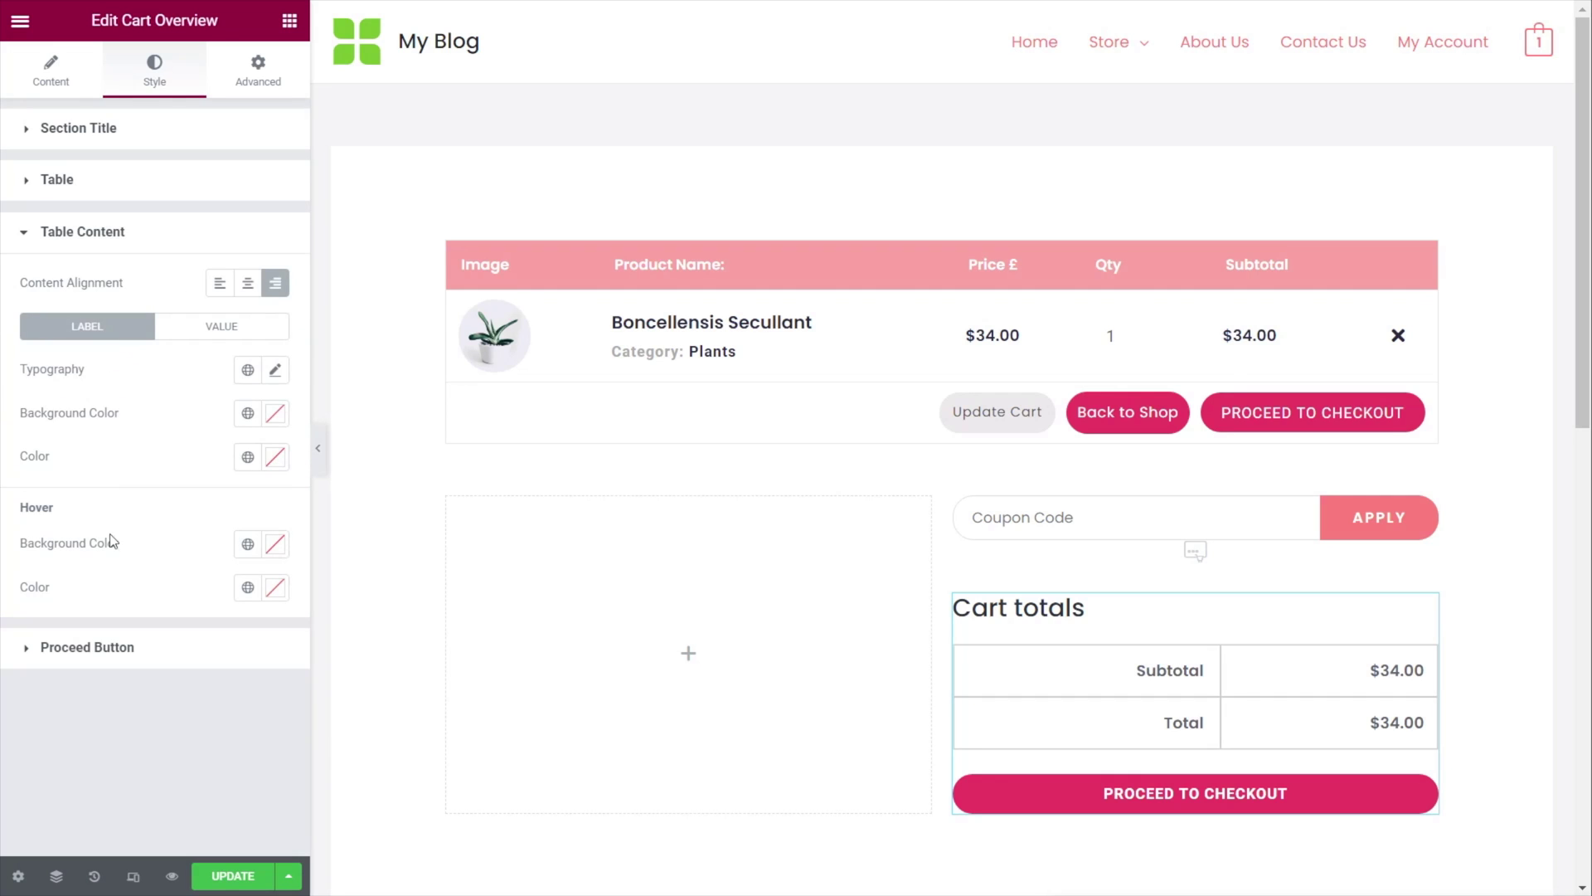
{"action": "left_click", "coordinate": [124, 648]}
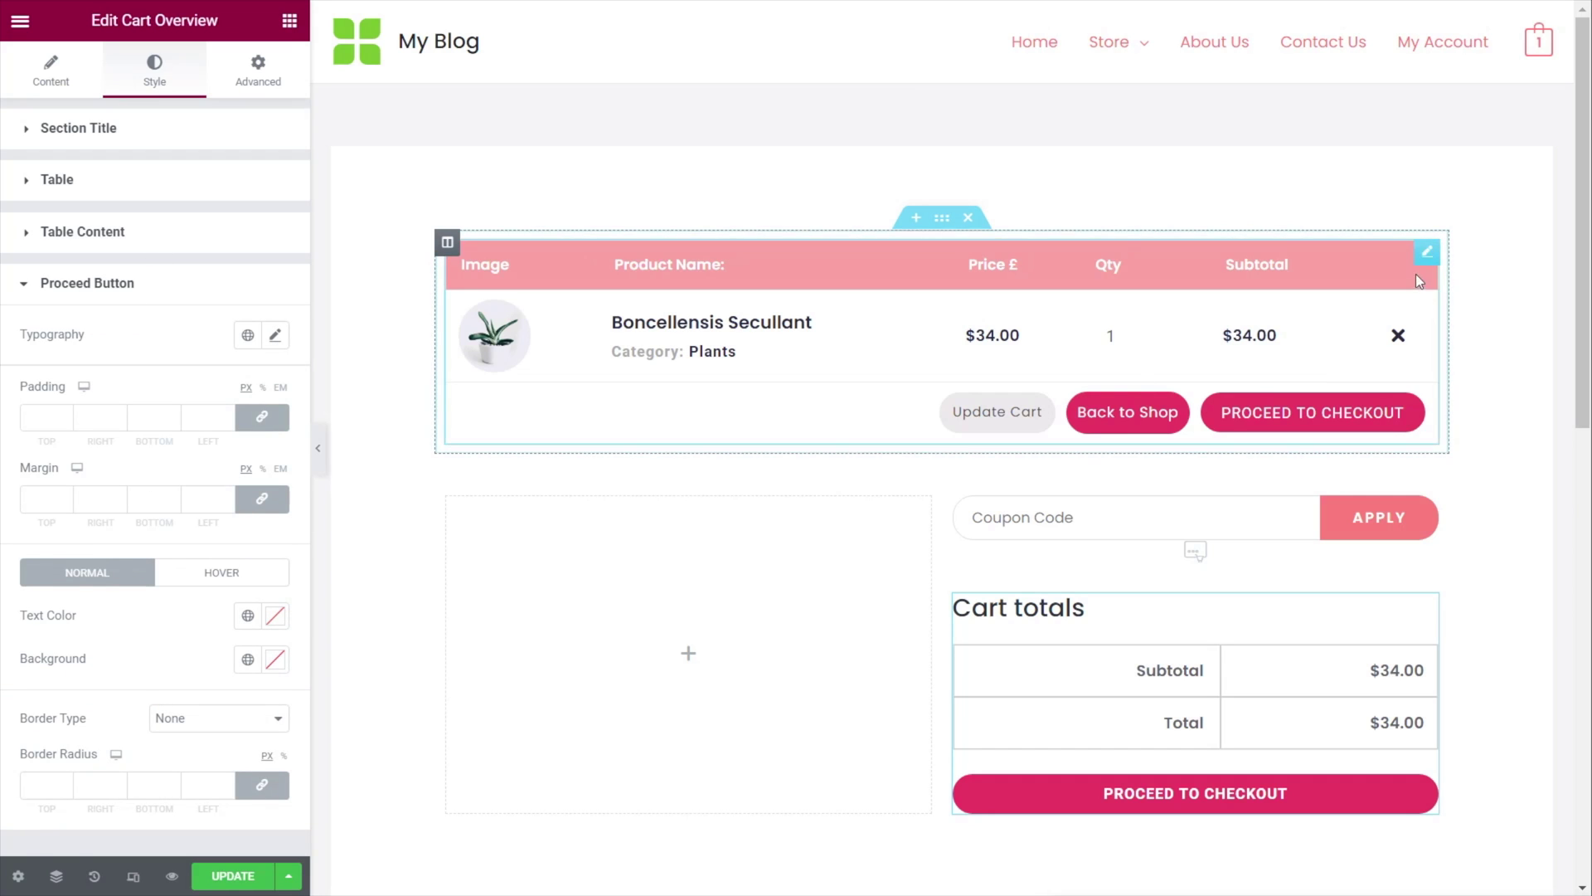
- Hide the Cart Items table's Proceed to Checkout button under Bottom Sections
{"action": "left_click", "coordinate": [1425, 259]}
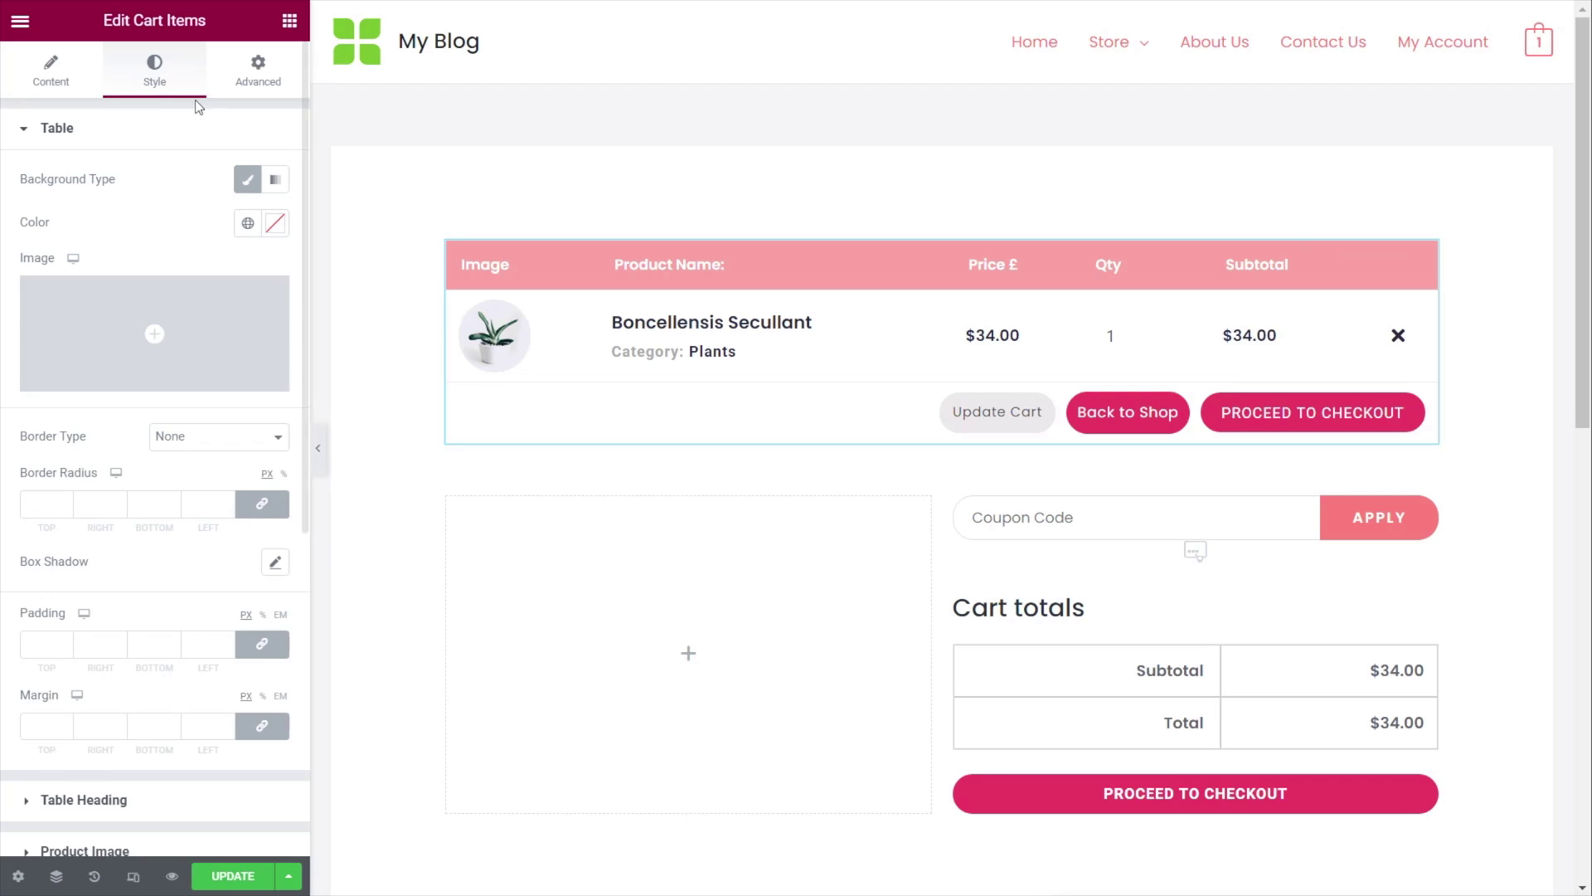
{"action": "left_click", "coordinate": [60, 77]}
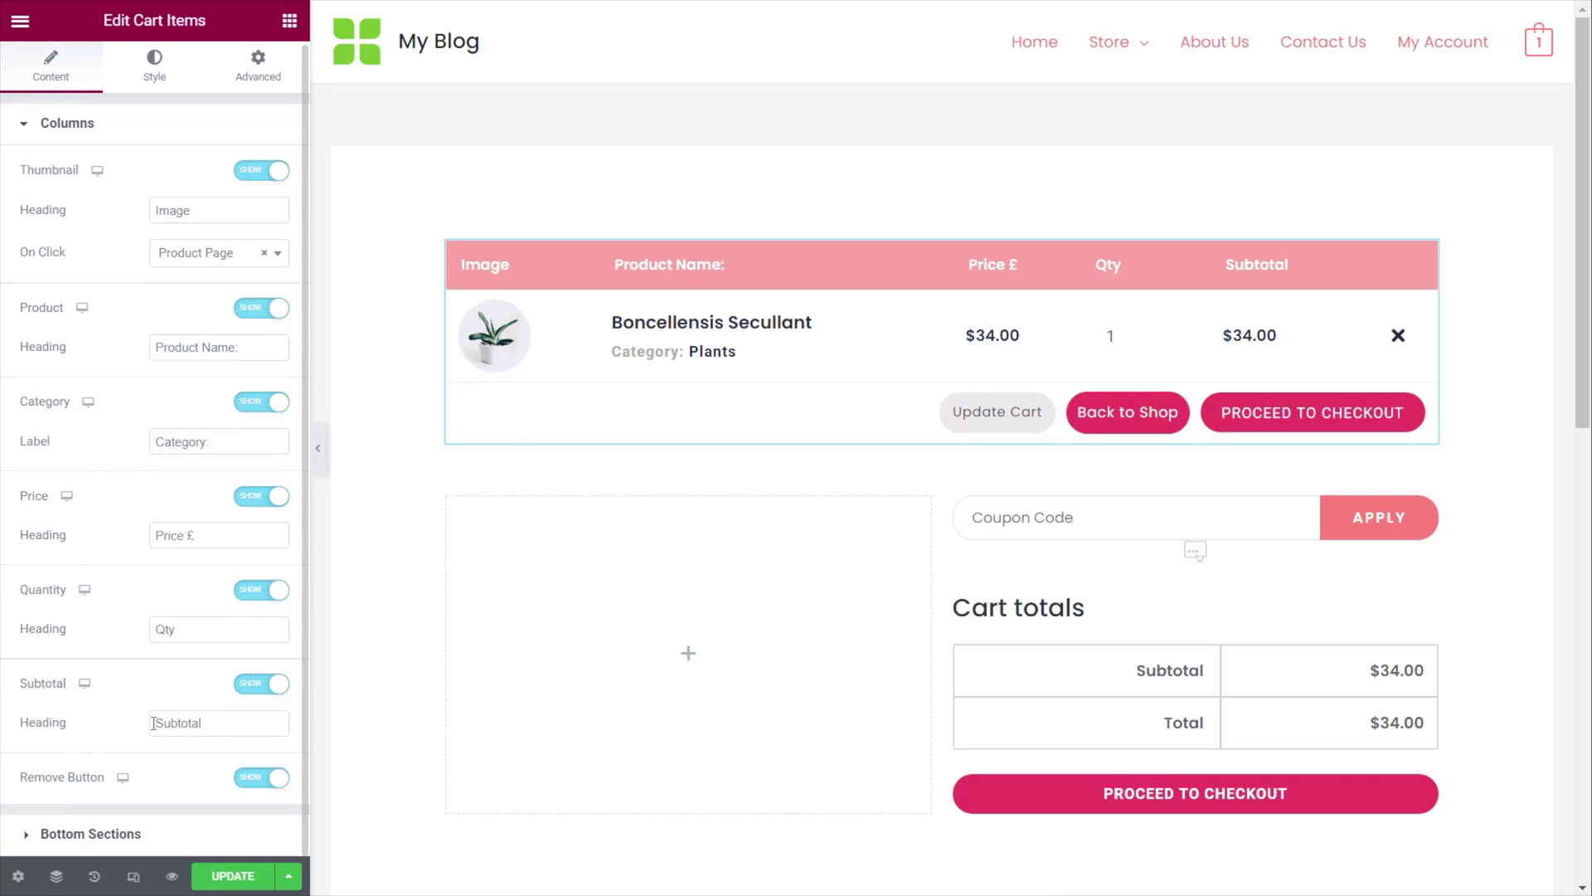
{"action": "left_click", "coordinate": [135, 837]}
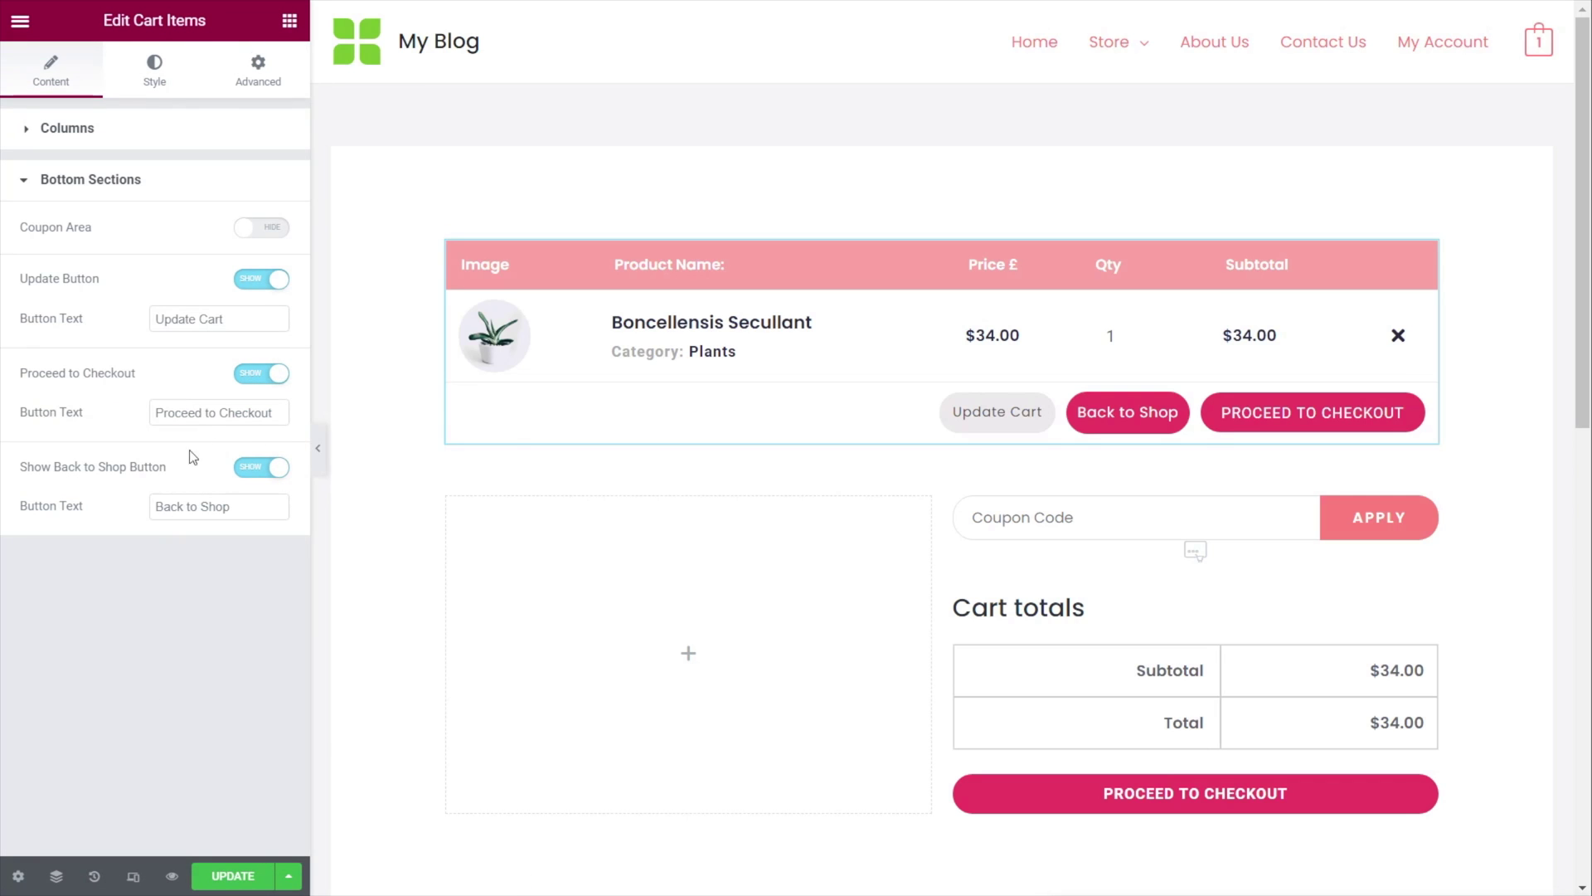
{"action": "left_click", "coordinate": [262, 374]}
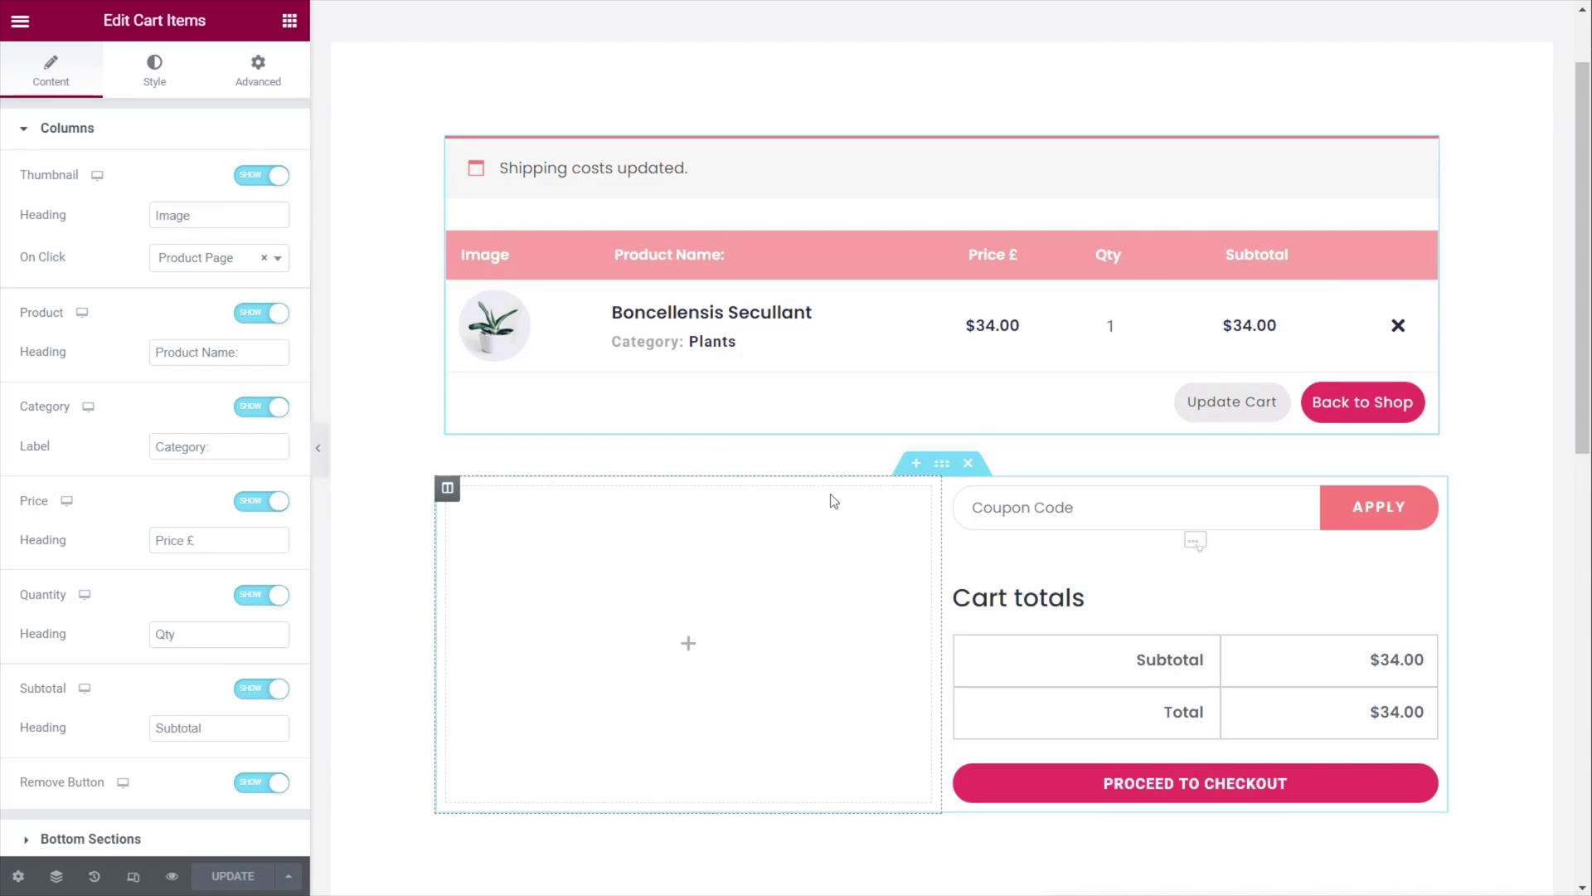